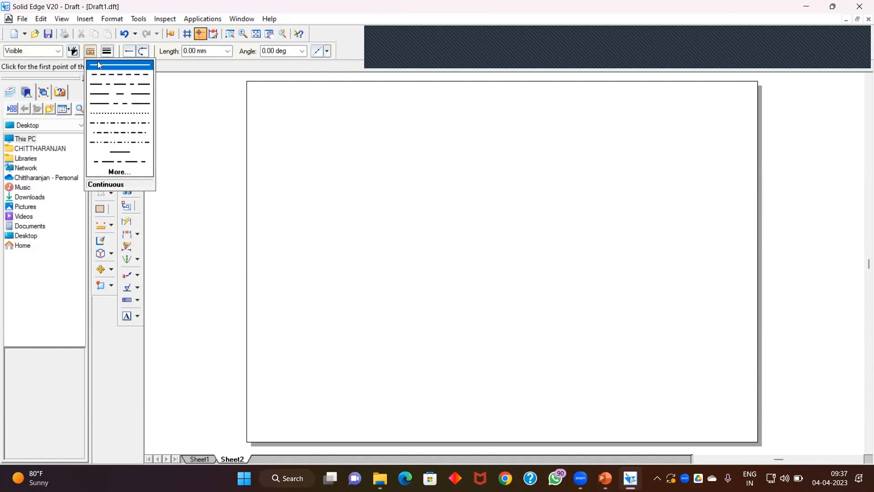
Step: Draw a horizontal XY reference line about 270 mm long across the sheet in continuous line style
click(98, 62)
click(267, 262)
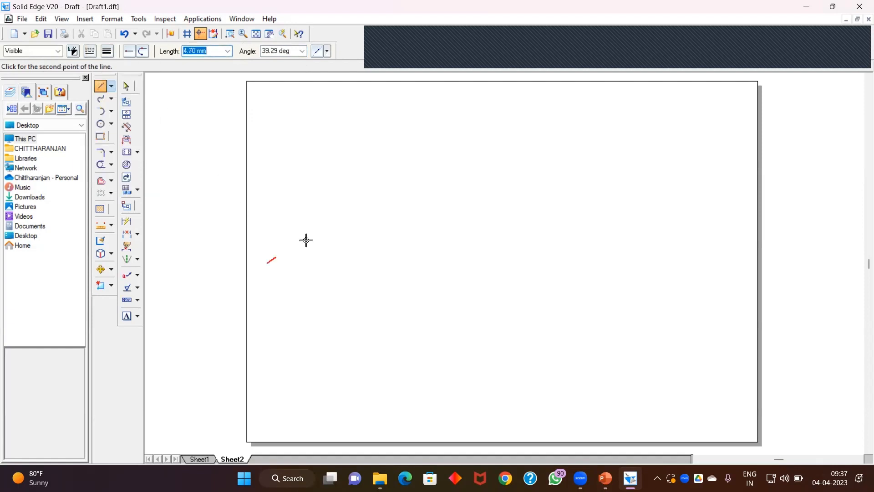
click(732, 263)
right_click(661, 232)
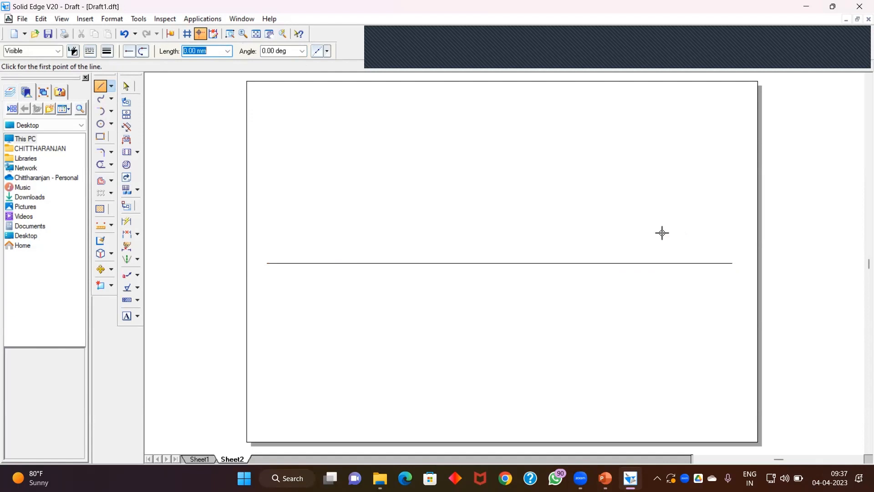
Step: Place text labels X and Y at the left and right ends of the reference line
click(128, 317)
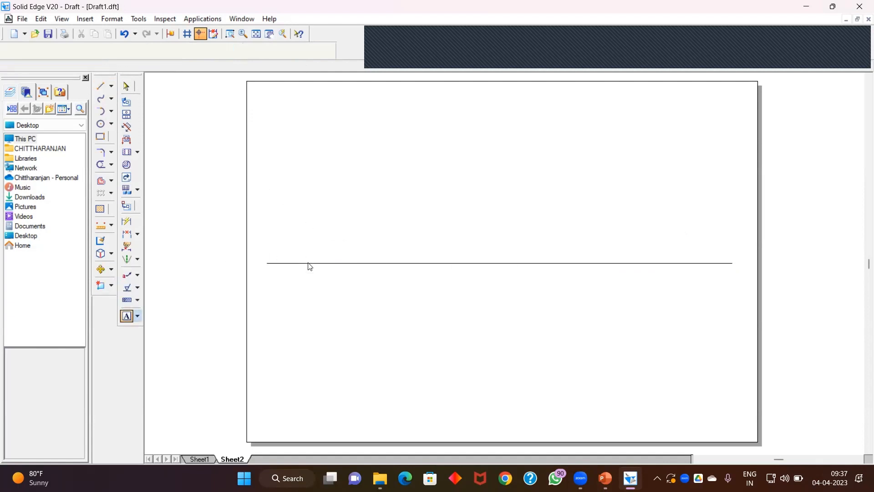
click(262, 266)
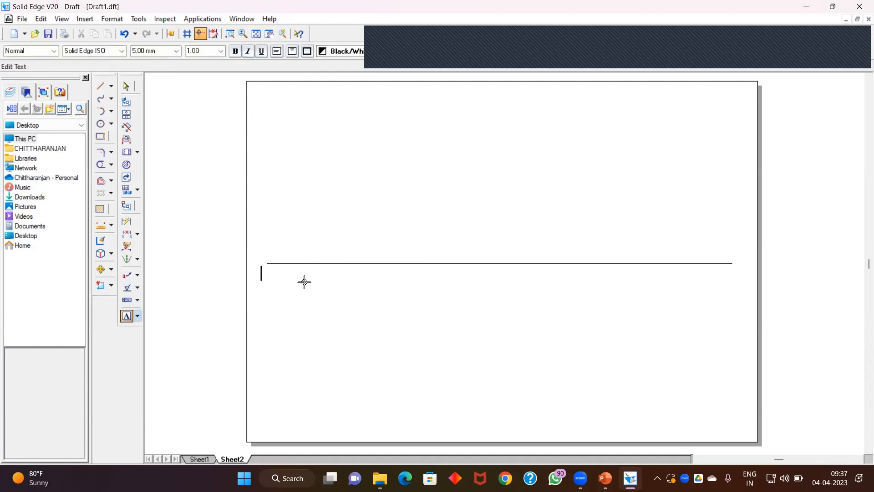
text(X)
click(735, 276)
text(Y)
click(126, 86)
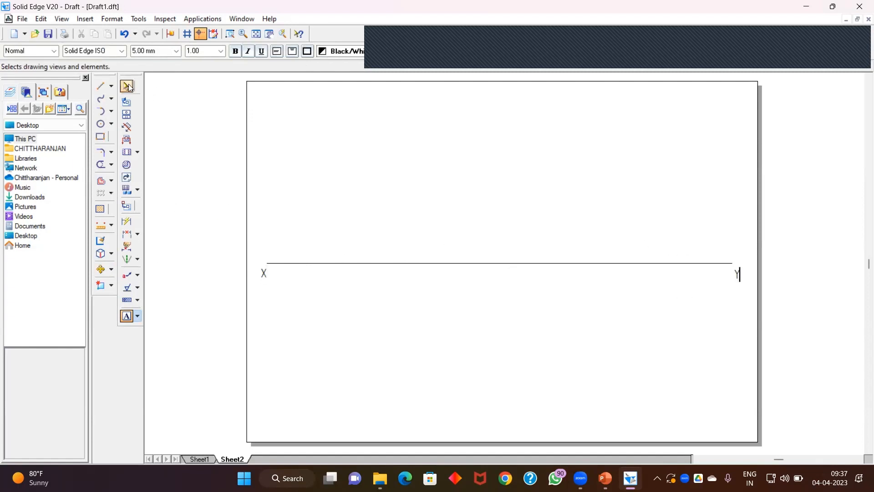
Step: Add the labels VP above and HP below the reference line near its left end
click(127, 316)
click(275, 249)
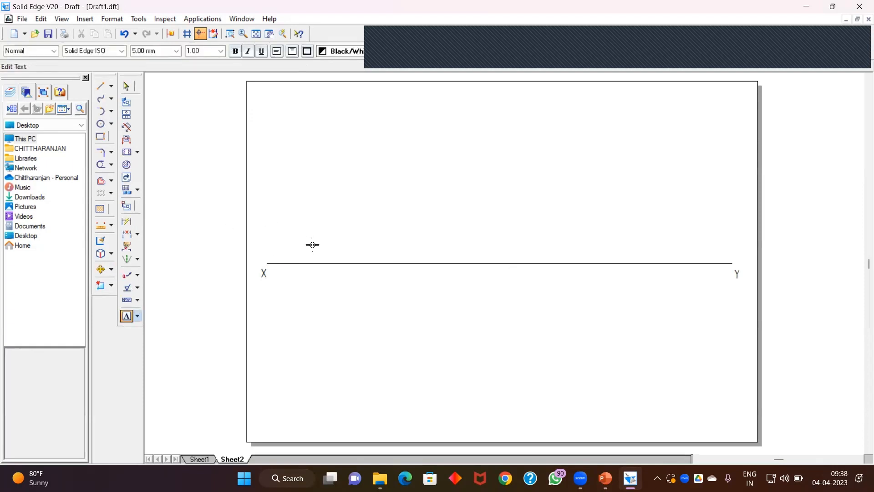
text(VP)
click(274, 266)
click(276, 270)
text(HP)
click(126, 86)
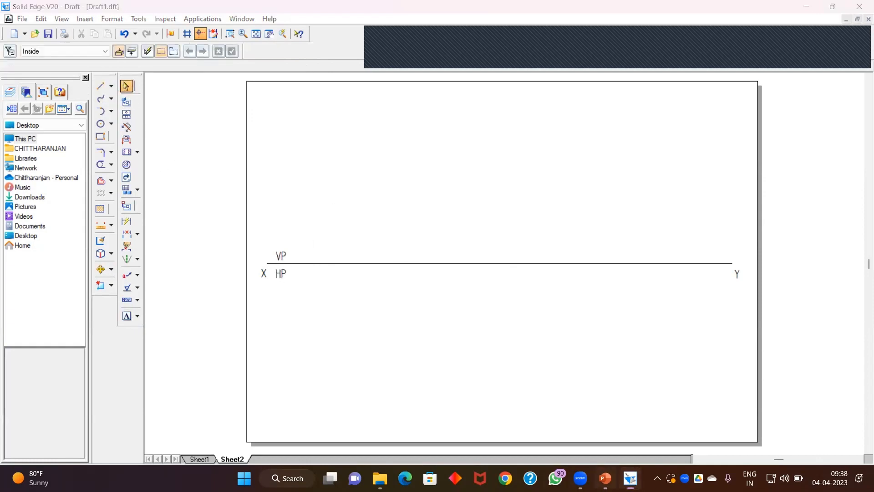
Step: Switch to PowerPoint to read the hexagonal pyramid problem statement, then return to the drawing
click(605, 478)
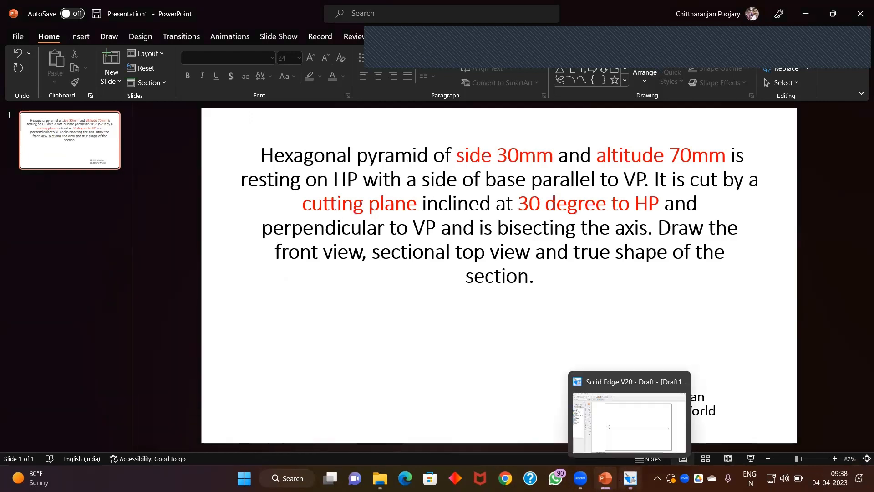
click(631, 478)
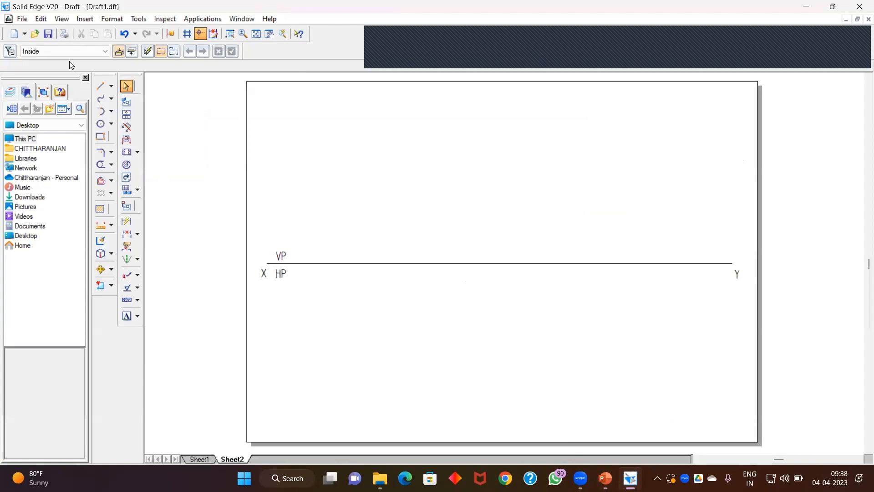
Step: Draw three 30 mm sides of the hexagonal base below HP, starting horizontal and turning 60 degrees at each corner
click(101, 86)
click(325, 373)
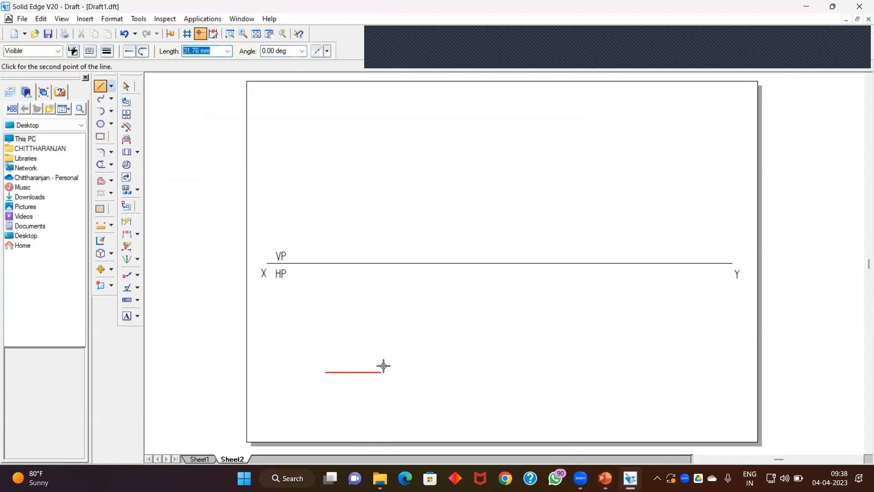
text(30)
key(Tab)
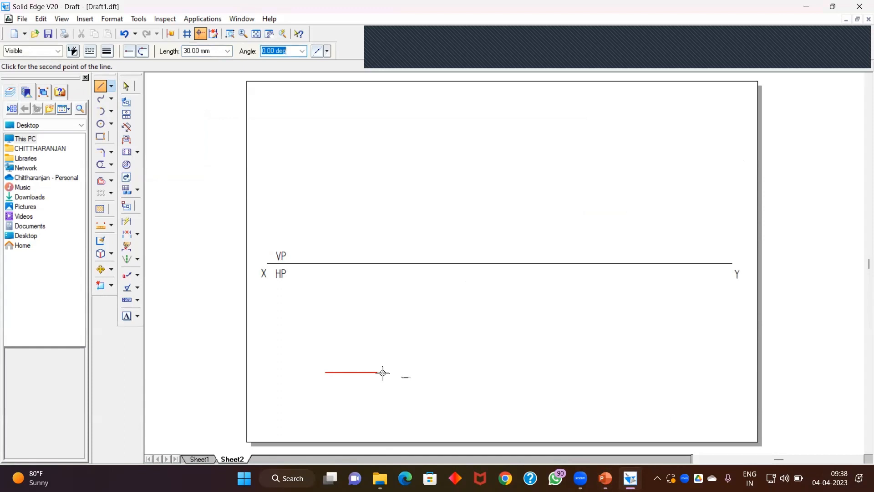
key(Return)
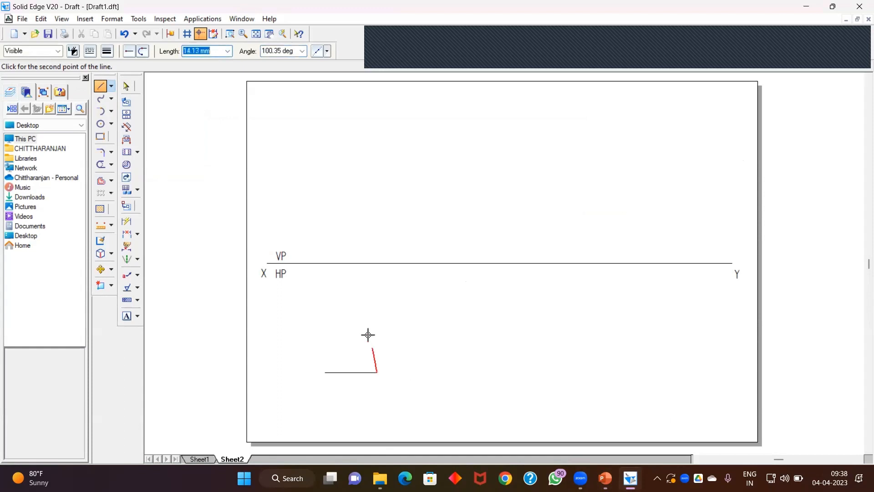
text(30)
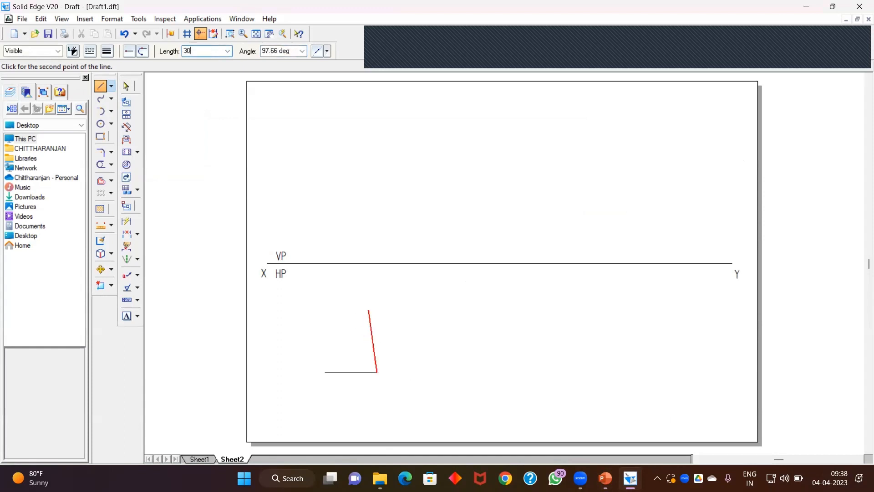
key(Tab)
text(60)
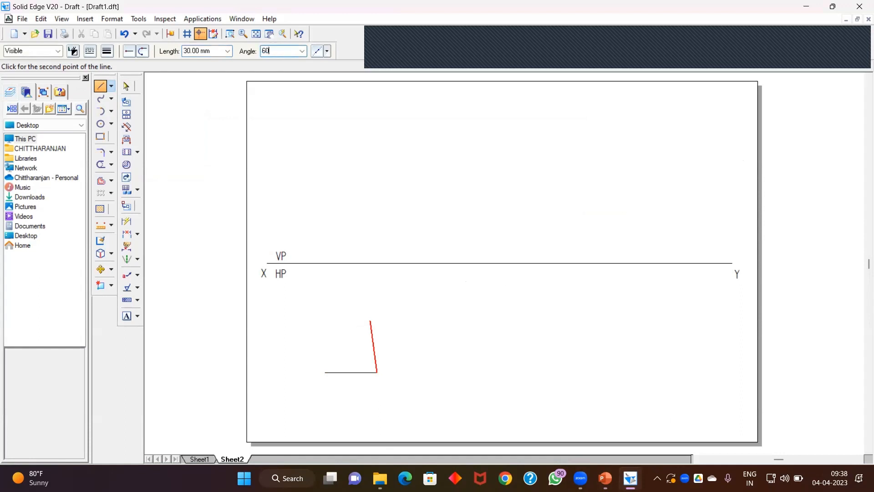
key(Return)
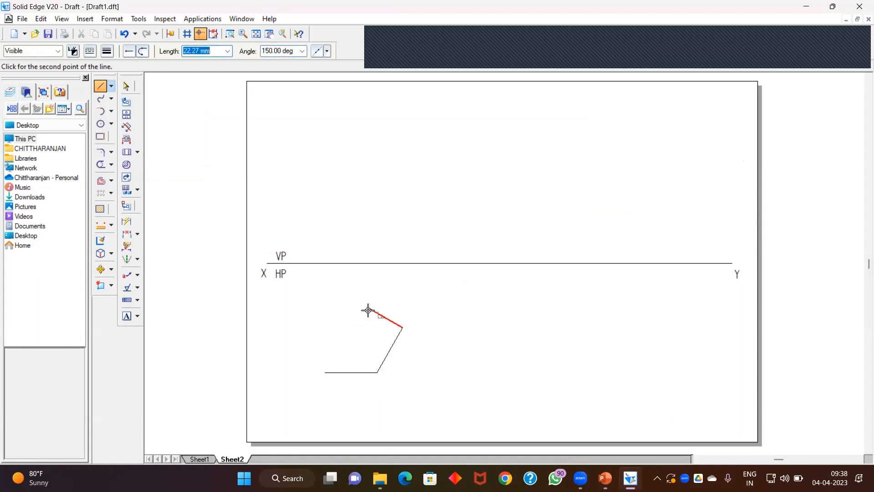
text(30)
key(Tab)
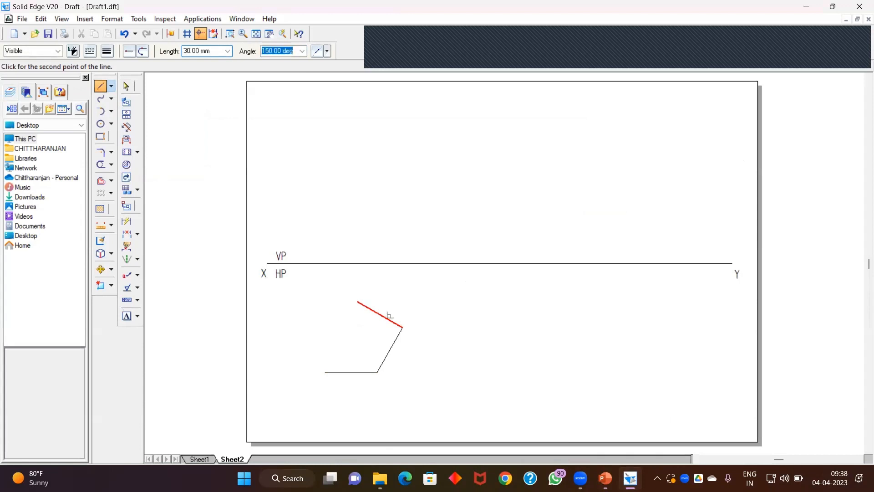
text(6)
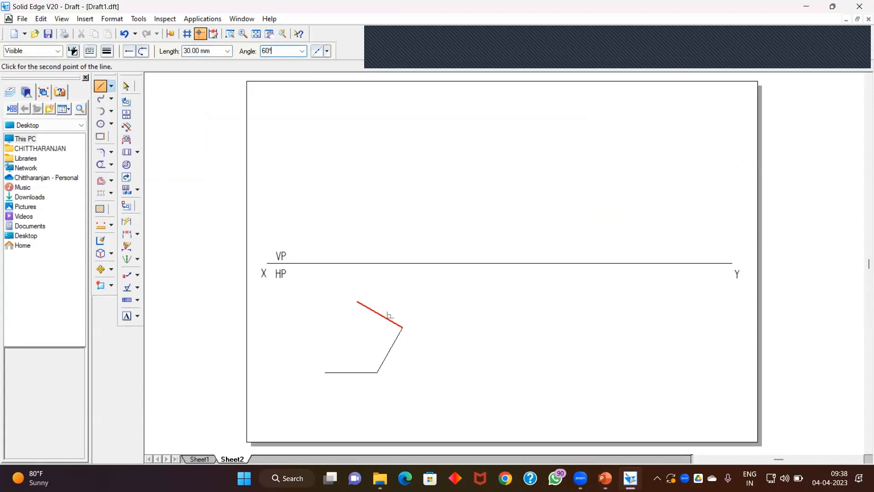
text(0)
key(Return)
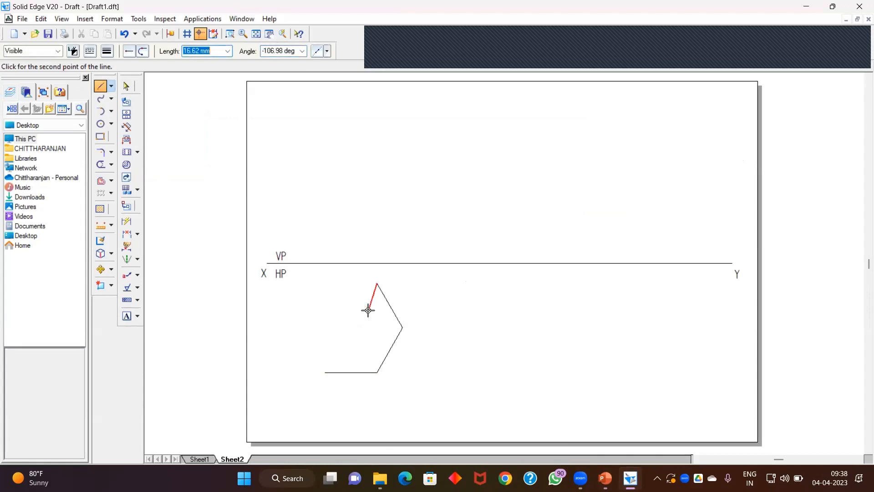
Step: Complete the hexagon with three more 30 mm sides, each turned 60 degrees, closing the shape
text(30)
key(Tab)
text(6)
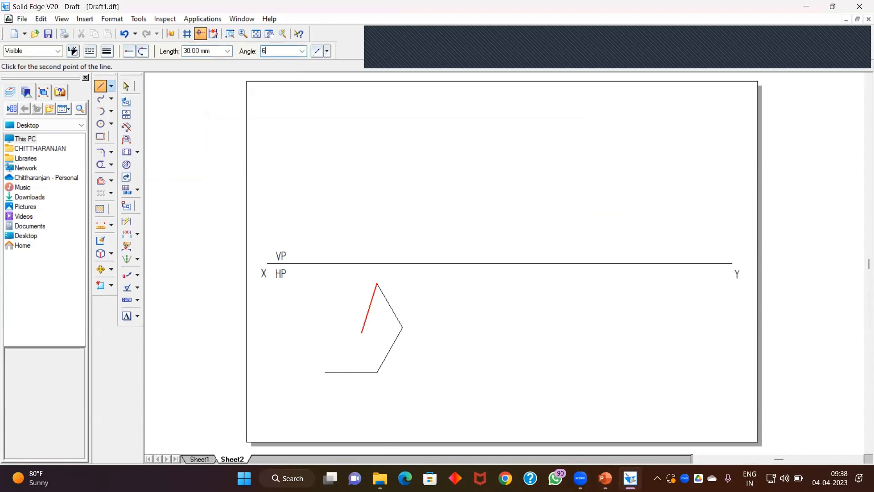
key(Return)
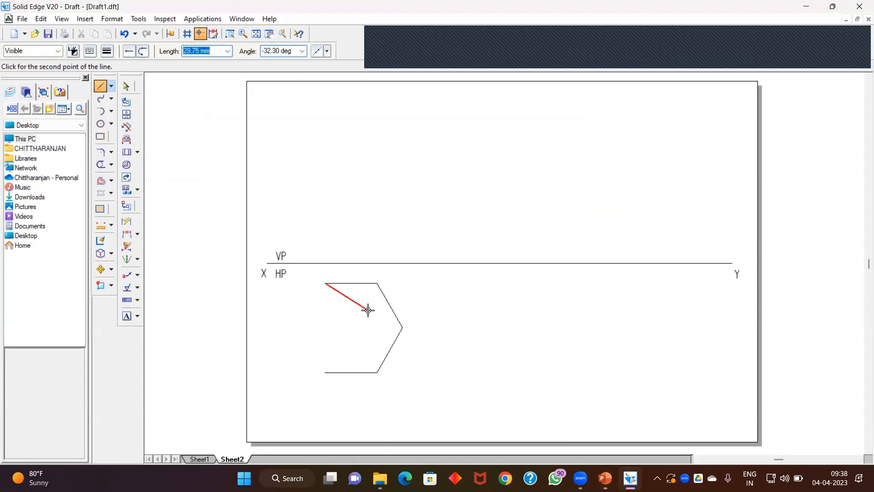
text(30)
key(Tab)
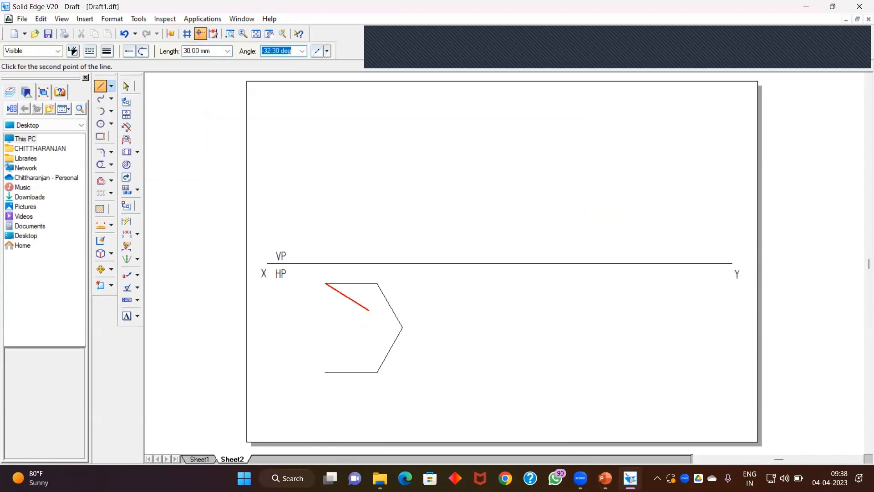
text(60)
key(Return)
text(3)
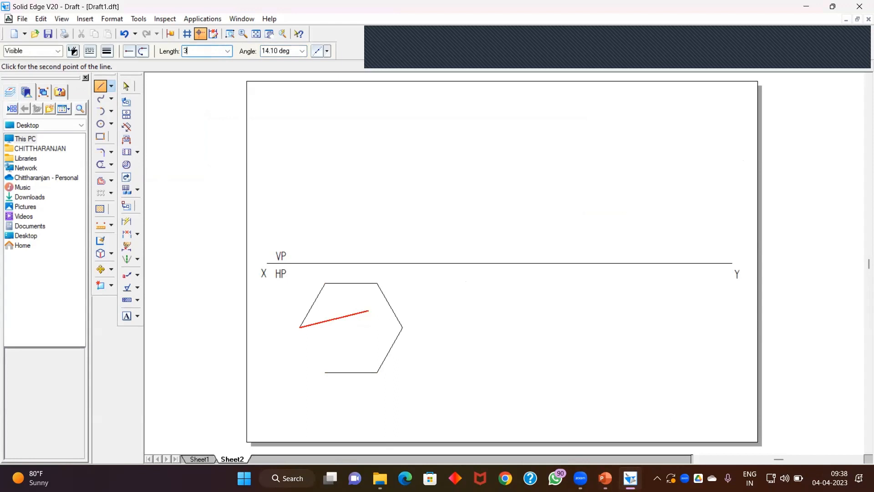
text(0)
key(Tab)
text(6)
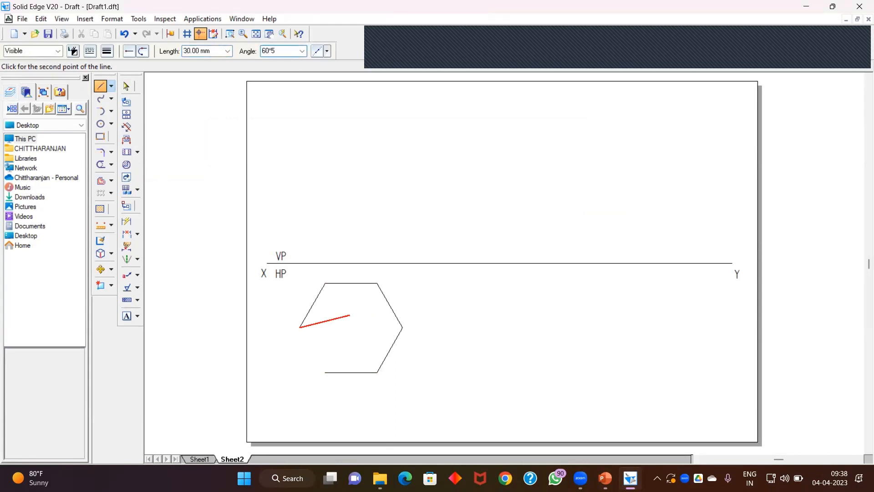
text(0)
key(Return)
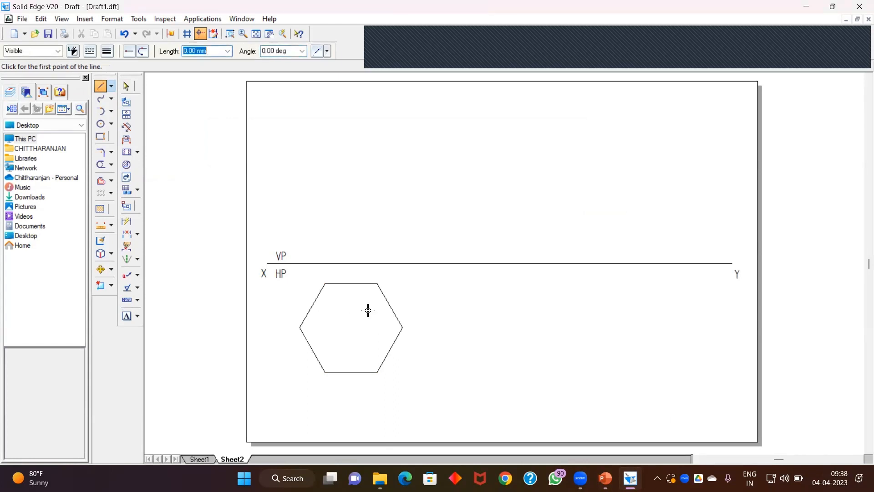
Step: Select the hexagon and apply a thicker line width to its sides
click(127, 86)
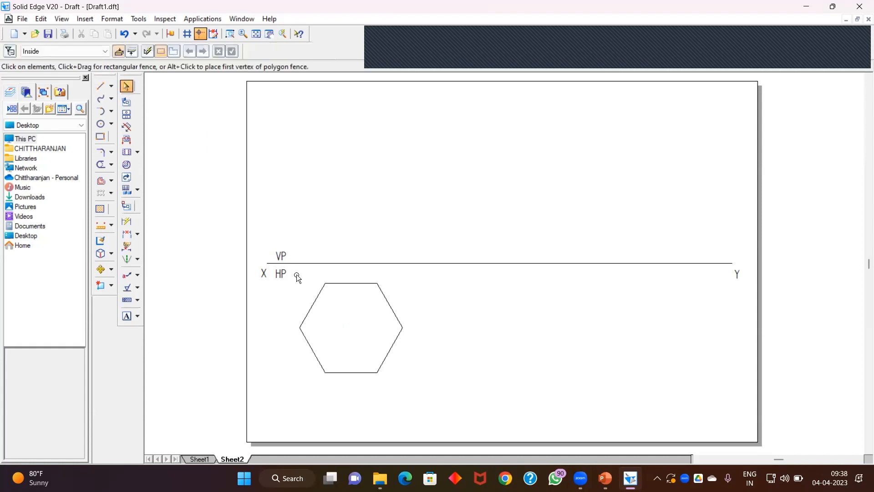
drag(428, 394, 431, 394)
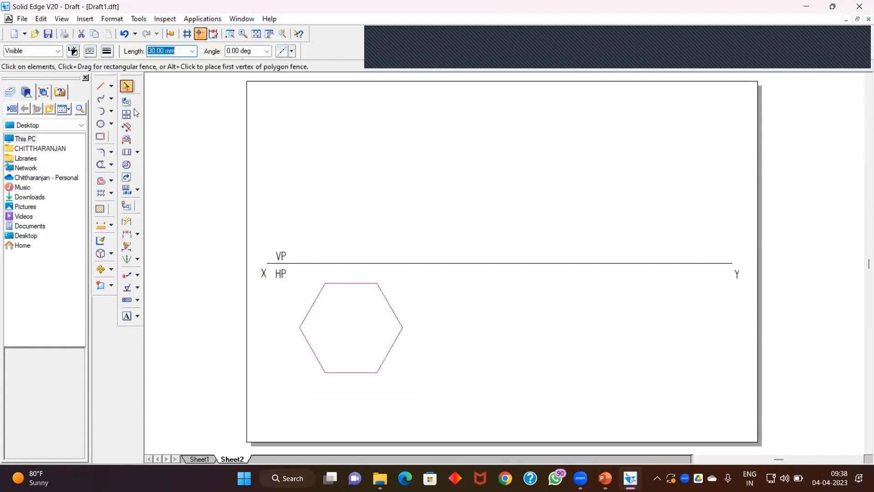
click(107, 52)
click(115, 93)
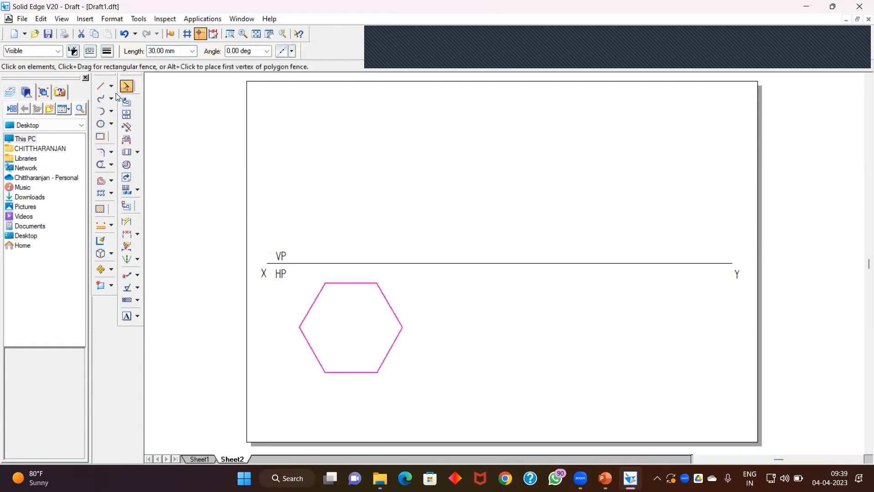
click(337, 188)
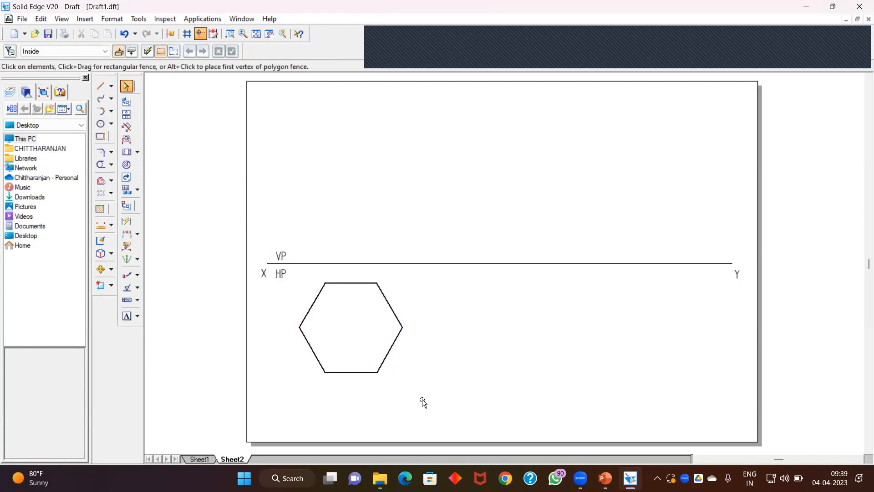
Step: Move the hexagon about 15 mm to the right
drag(422, 399, 294, 271)
click(101, 269)
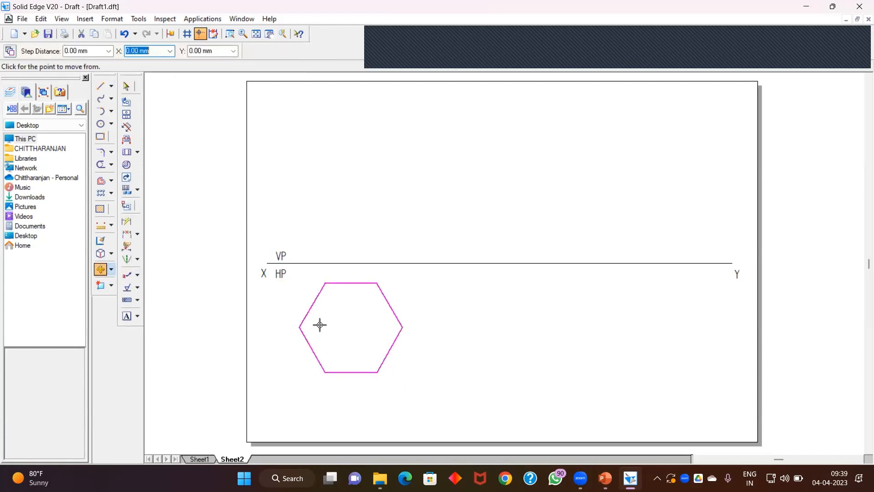
click(349, 322)
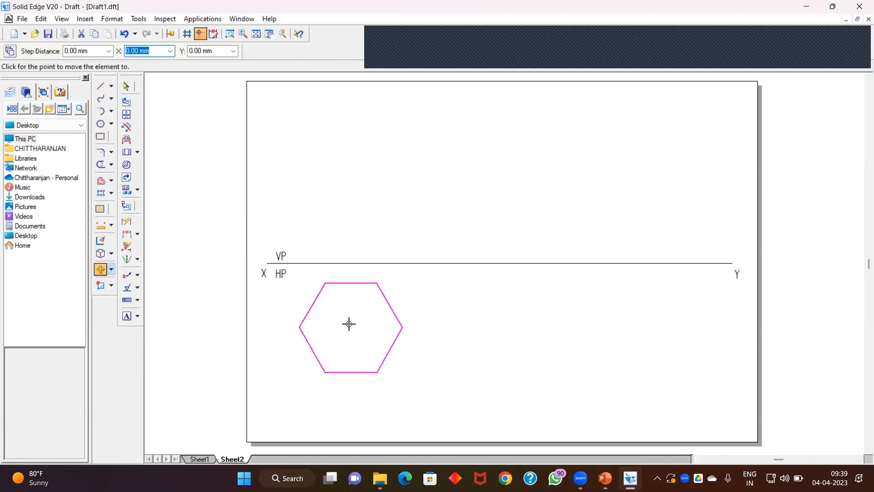
click(374, 323)
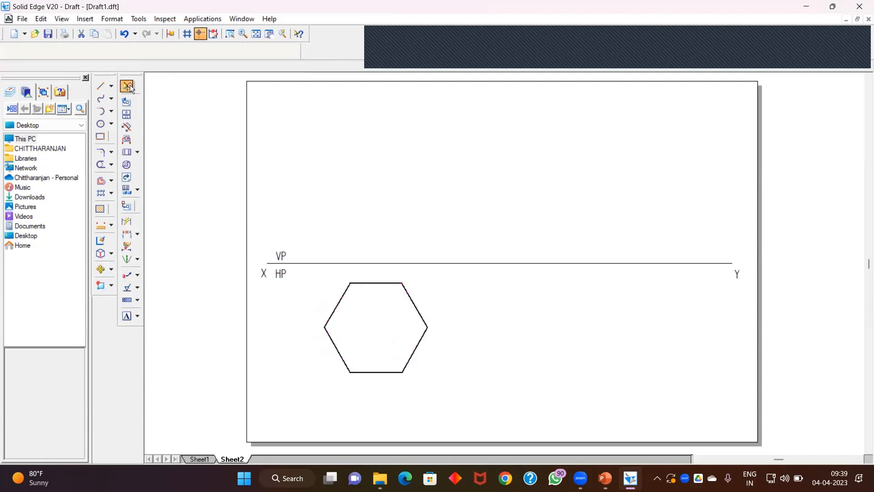
Step: Move the hexagon about 15 mm downward
click(101, 86)
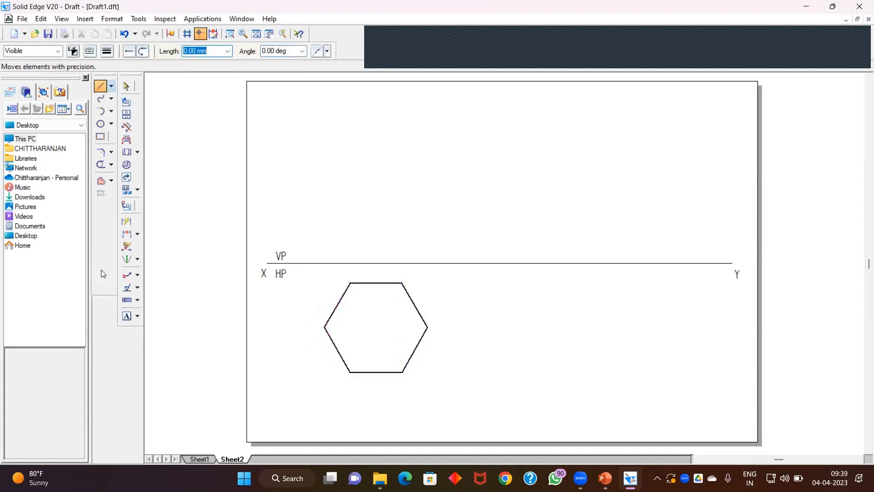
click(100, 269)
drag(313, 272, 476, 403)
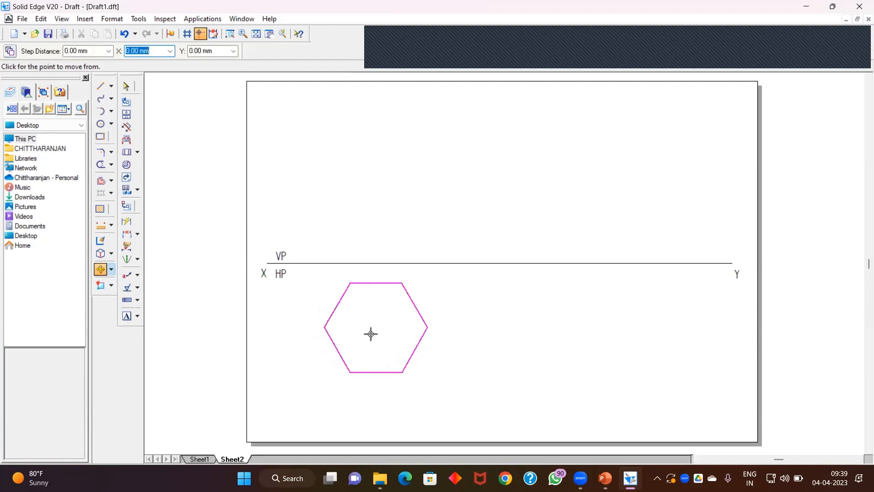
click(376, 327)
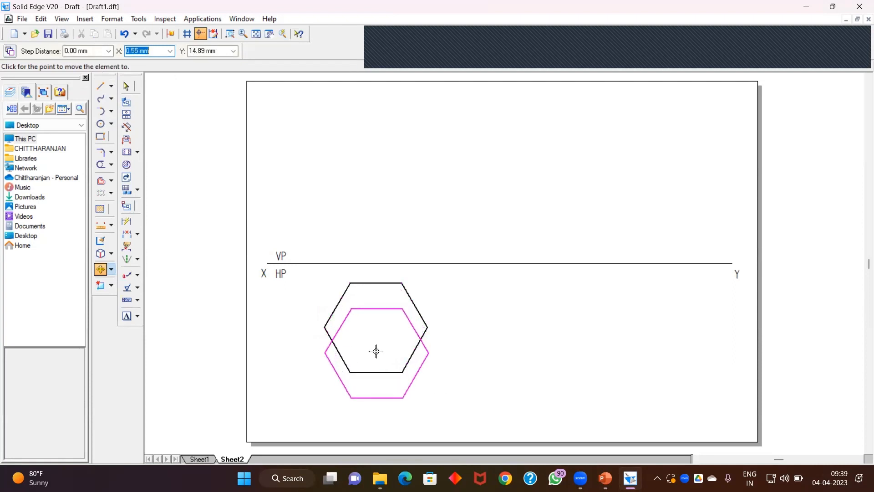
click(377, 353)
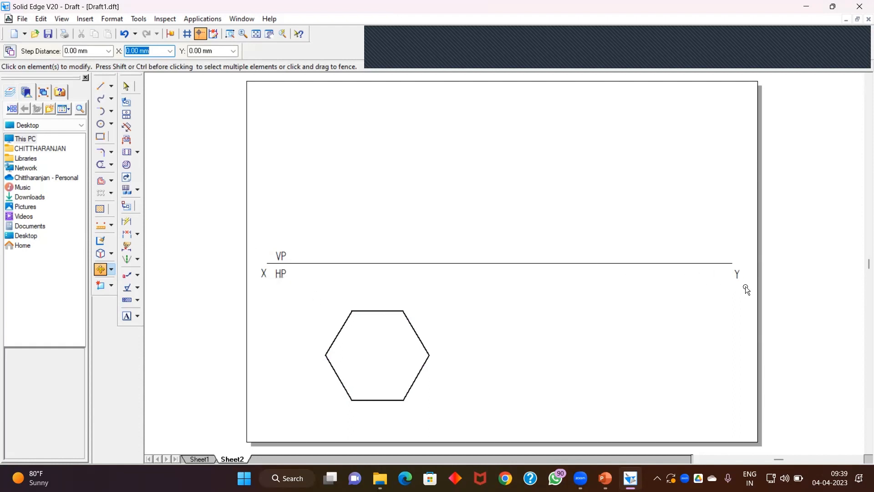
Step: Move the XY reference line with its X, Y, VP and HP labels slightly downward
drag(746, 288, 751, 292)
click(517, 280)
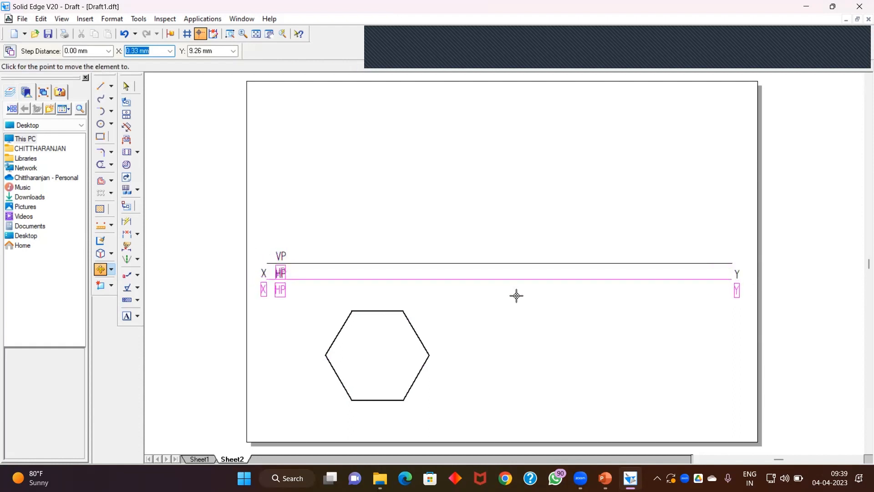
click(515, 295)
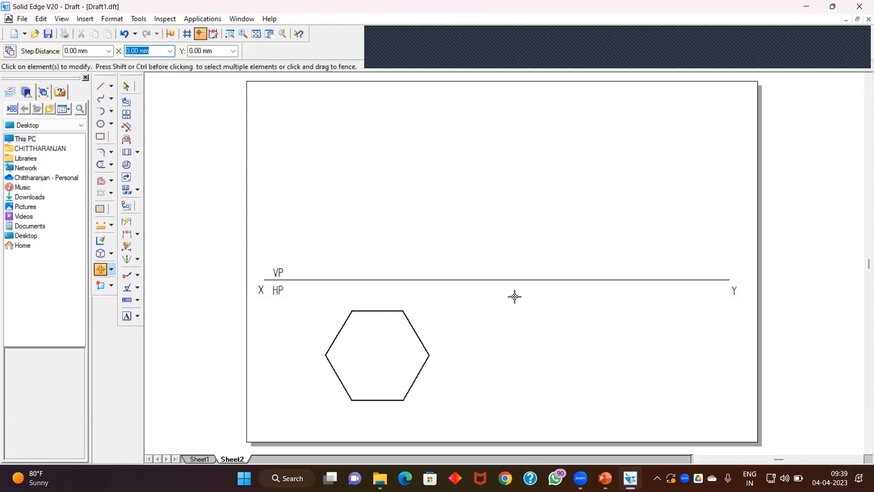
click(126, 86)
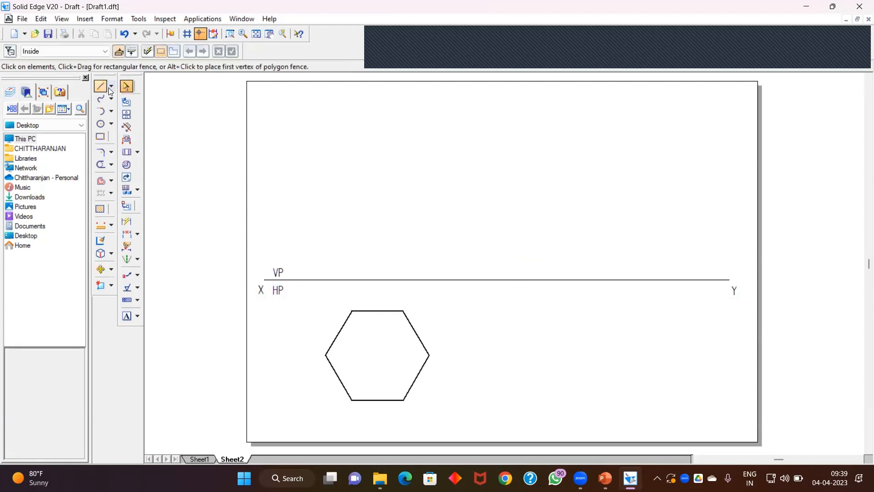
Step: Set a line width for the Line tool and draw the three long diagonals joining opposite corners of the hexagon
click(103, 88)
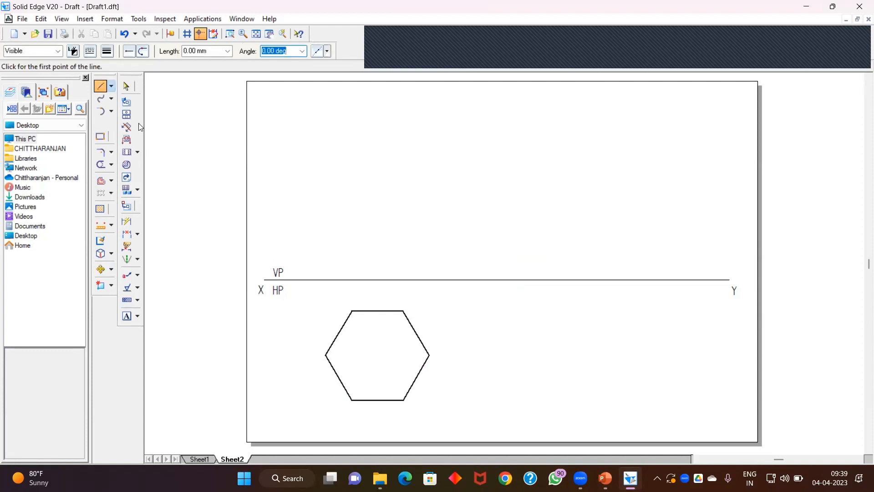
click(107, 52)
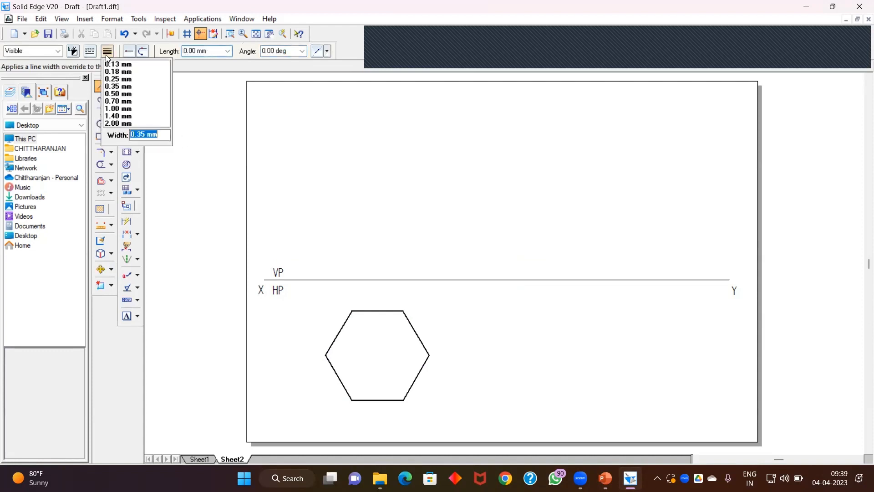
click(124, 94)
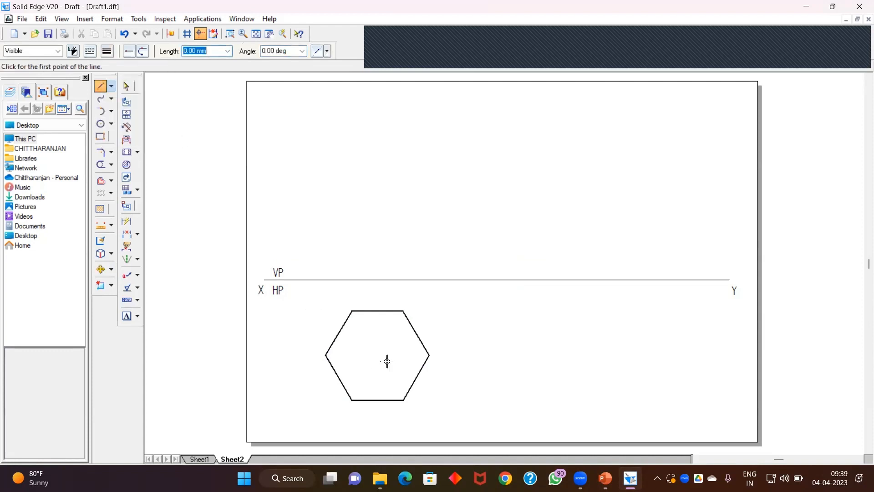
click(353, 312)
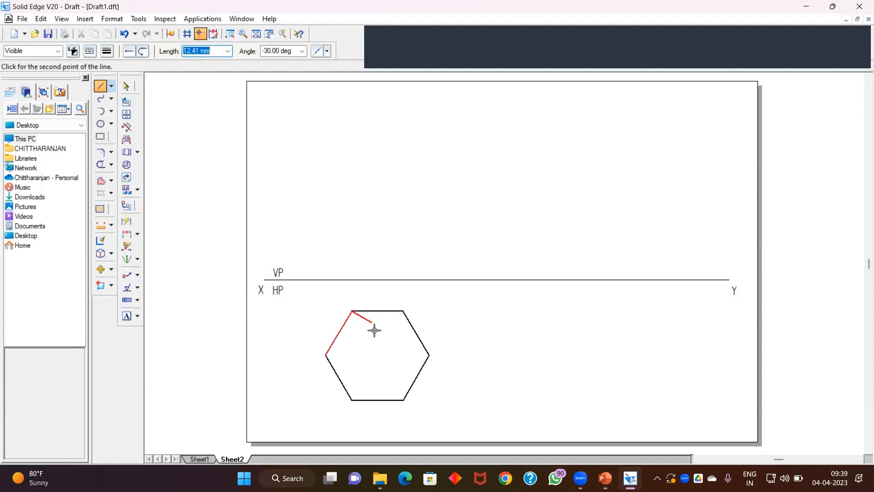
click(403, 401)
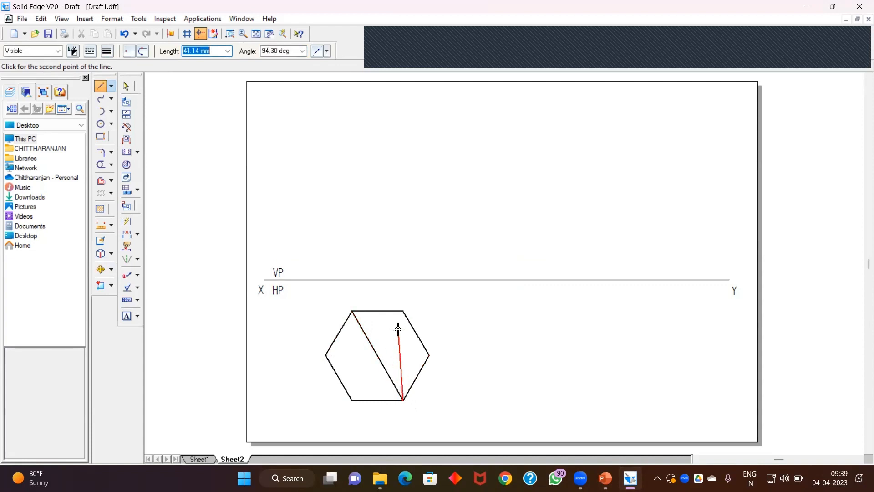
right_click(399, 327)
click(403, 311)
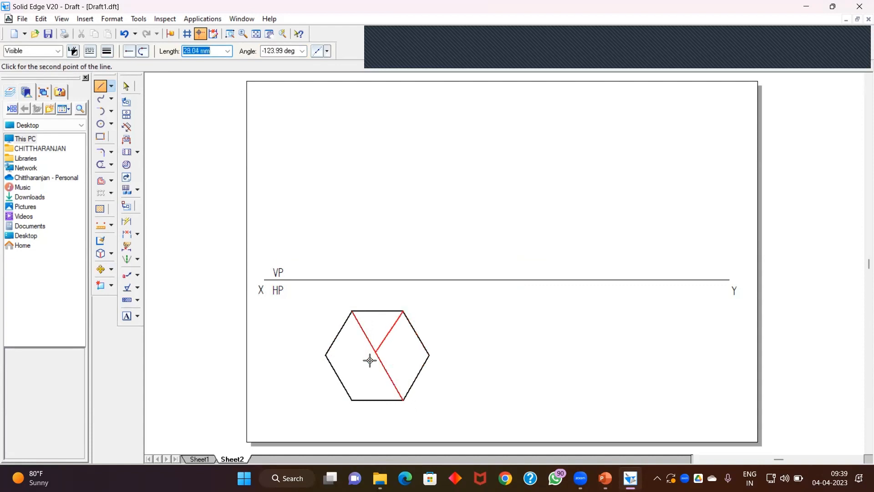
click(354, 401)
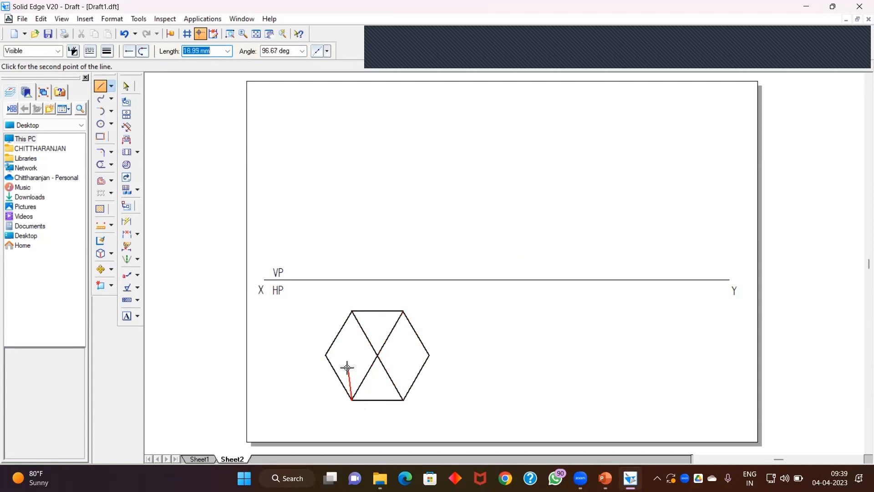
right_click(339, 367)
click(325, 355)
click(429, 355)
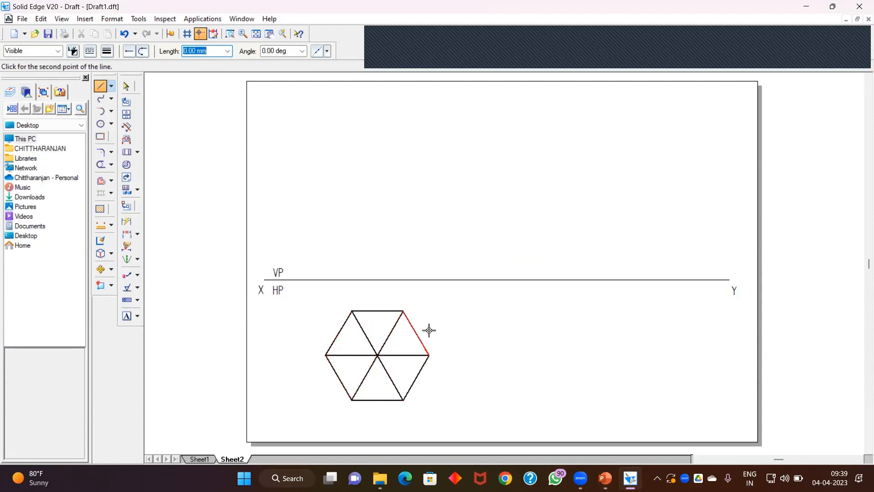
right_click(449, 305)
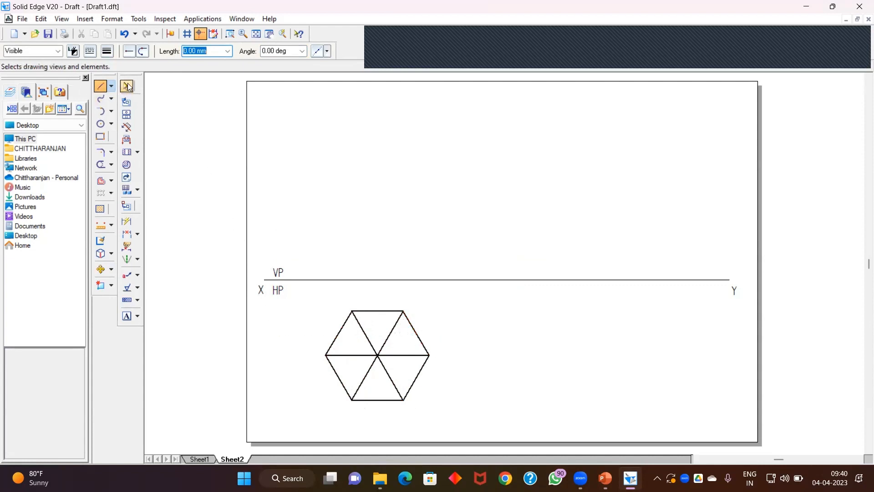
Step: Dimension the bottom side of the hexagon
click(127, 222)
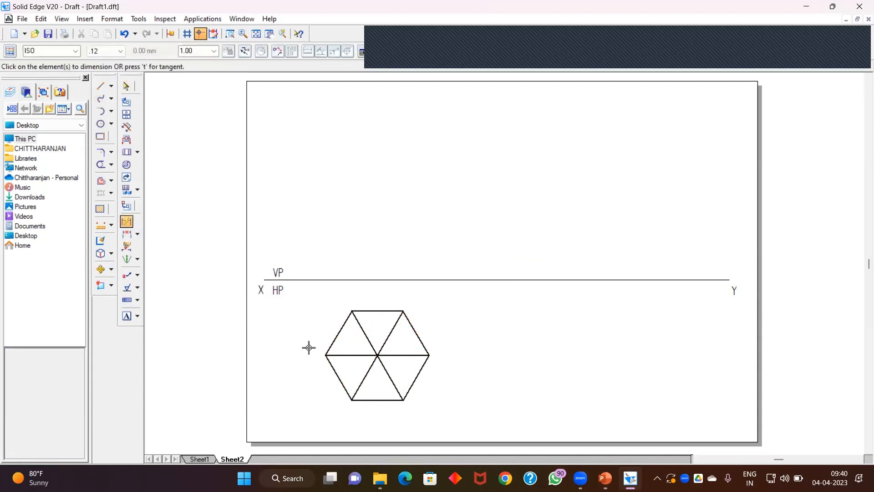
click(375, 399)
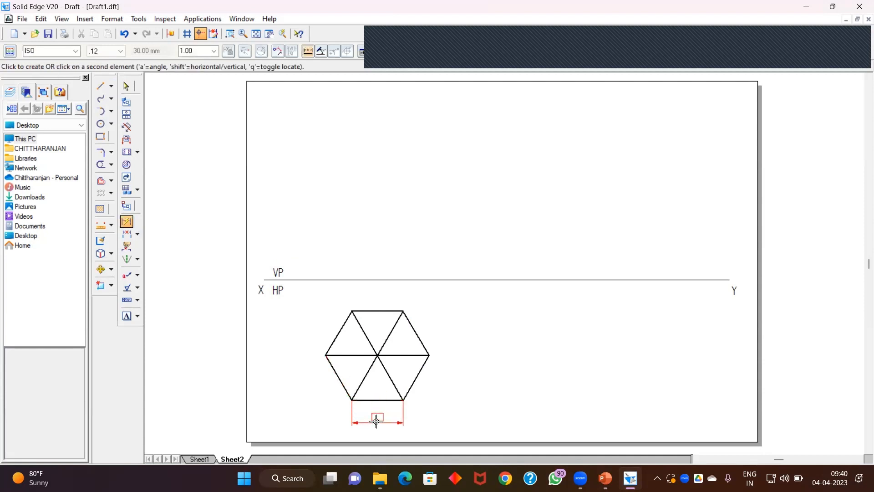
click(375, 419)
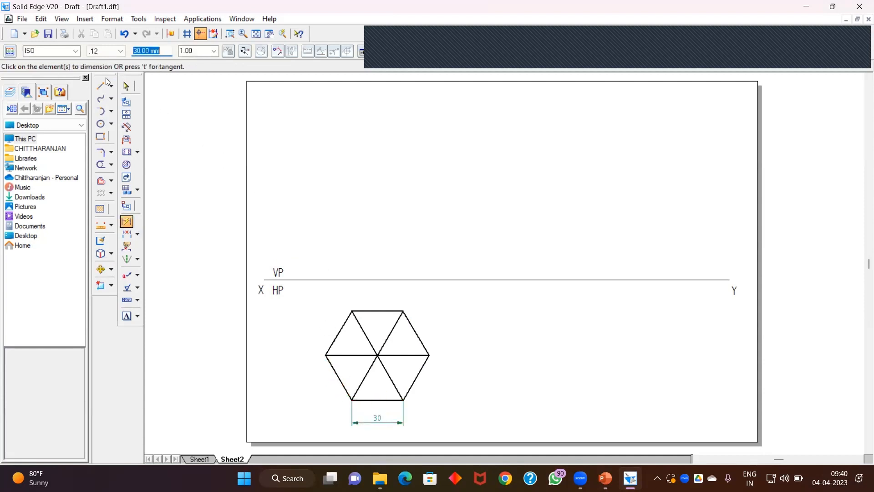
click(127, 86)
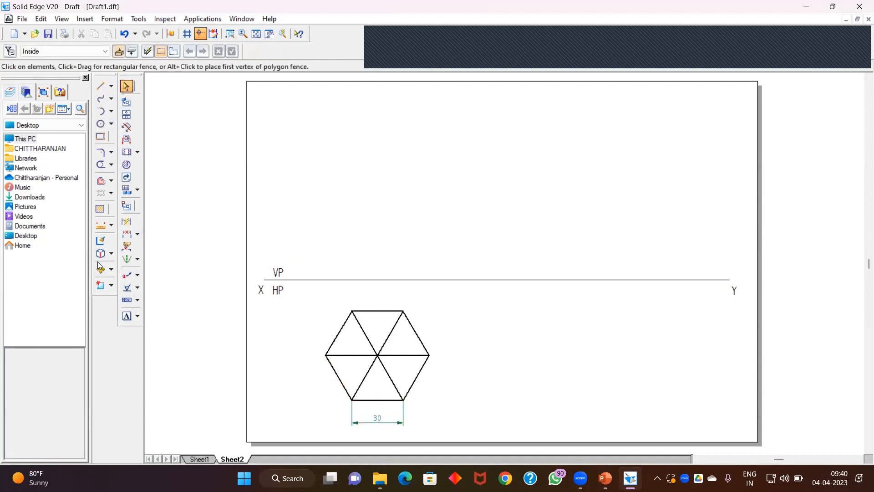
Step: Add text labels a, b, c, d, e, f at the hexagon's corners and o at its centre
click(127, 316)
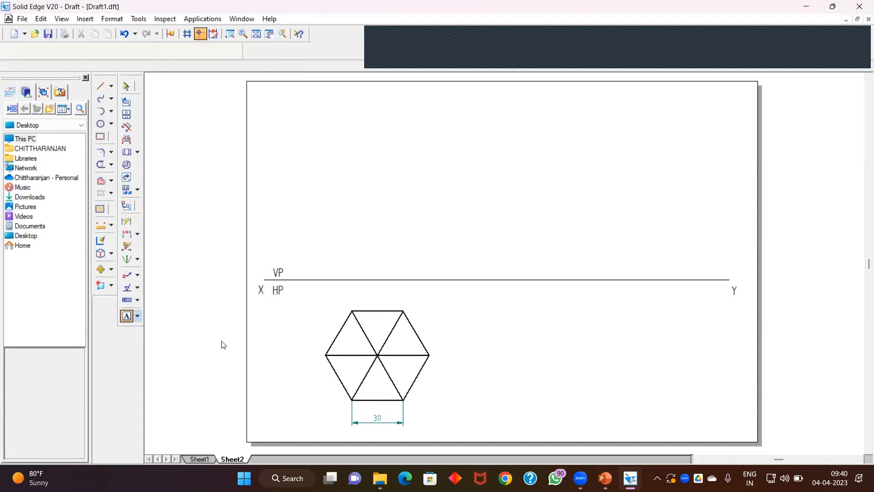
text(a)
click(340, 401)
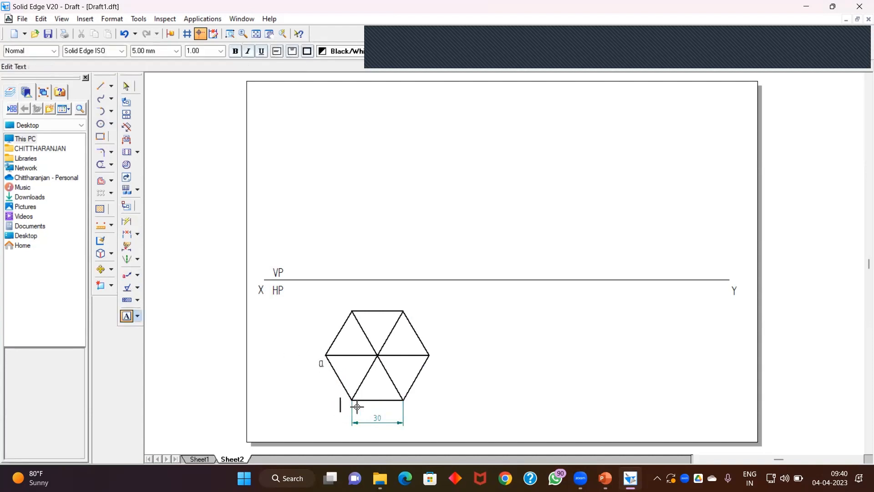
text(b)
text(c)
click(437, 353)
text(d)
click(410, 303)
text(e)
click(341, 305)
text(f)
click(383, 360)
click(127, 86)
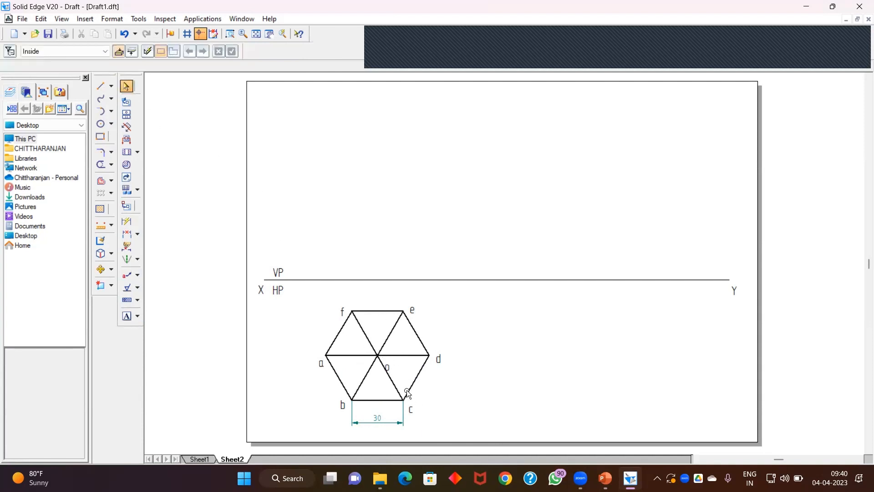
Step: Reposition the centre label o beside the hexagon's centre point
click(389, 363)
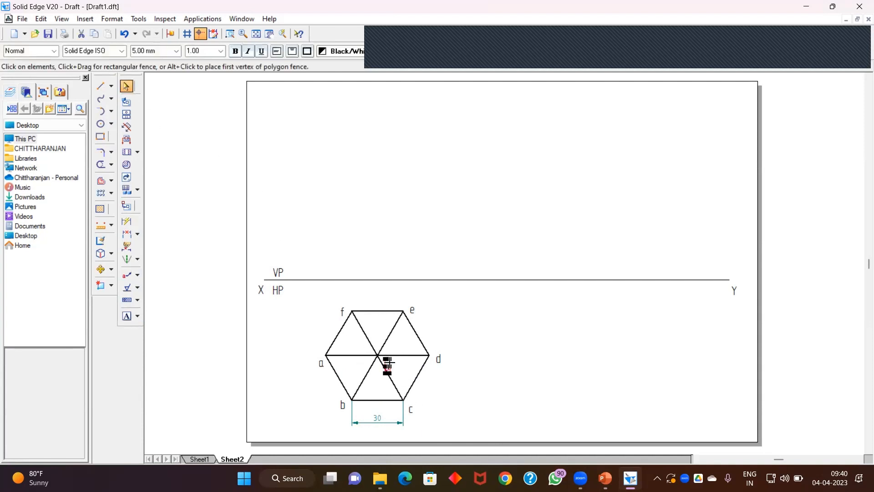
drag(390, 366, 396, 367)
drag(395, 363, 394, 355)
click(469, 335)
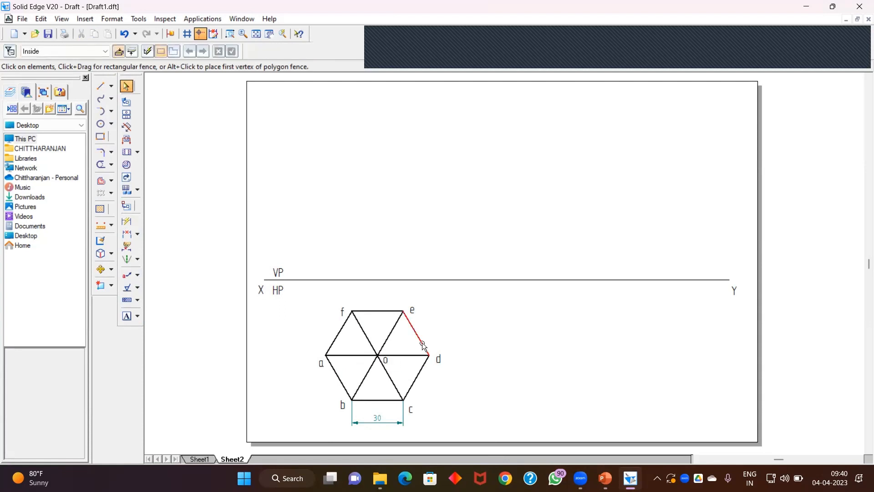
Step: Switch to a thinner dashed line style and draw a vertical projector from corner a up to the XY line
click(100, 86)
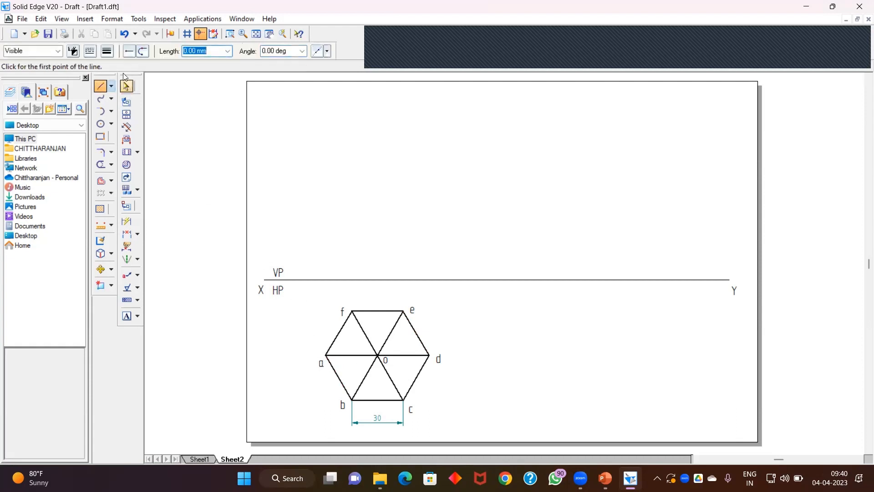
click(108, 51)
click(117, 80)
click(90, 51)
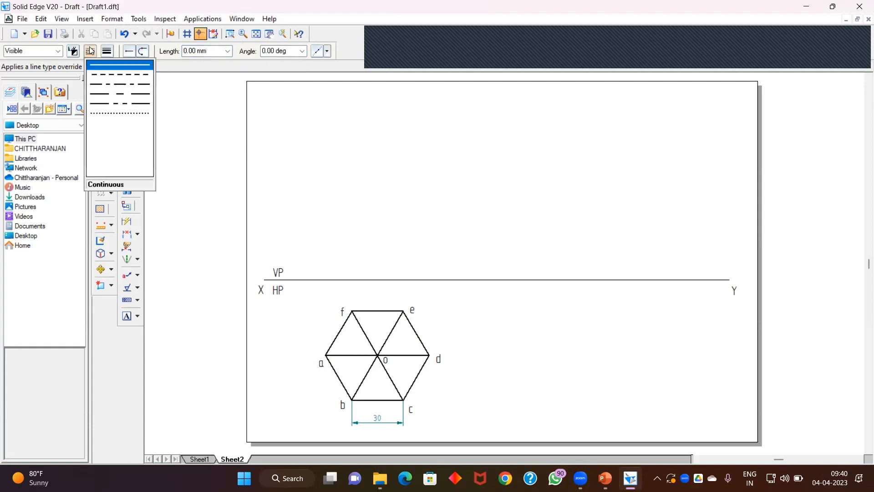
click(97, 76)
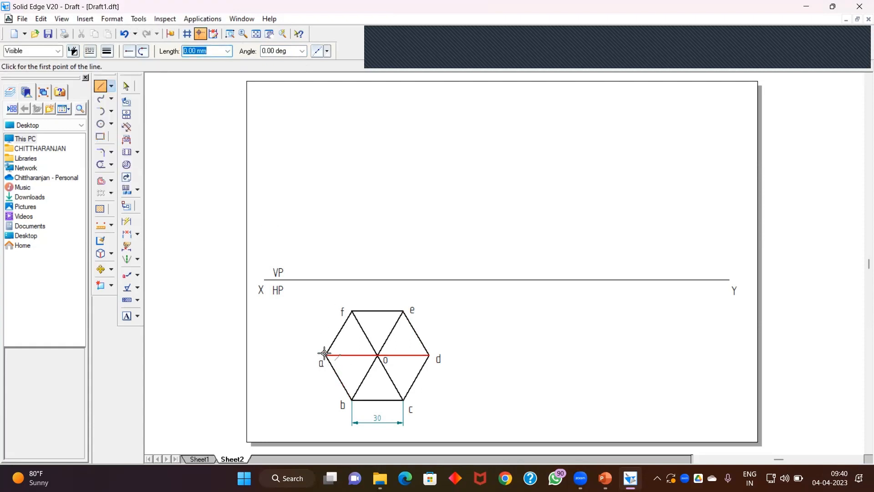
click(325, 353)
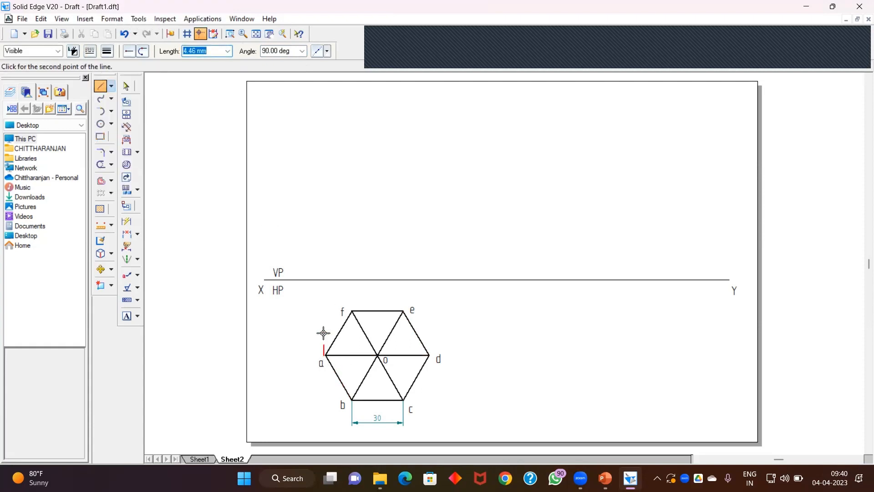
right_click(260, 304)
click(326, 354)
click(326, 279)
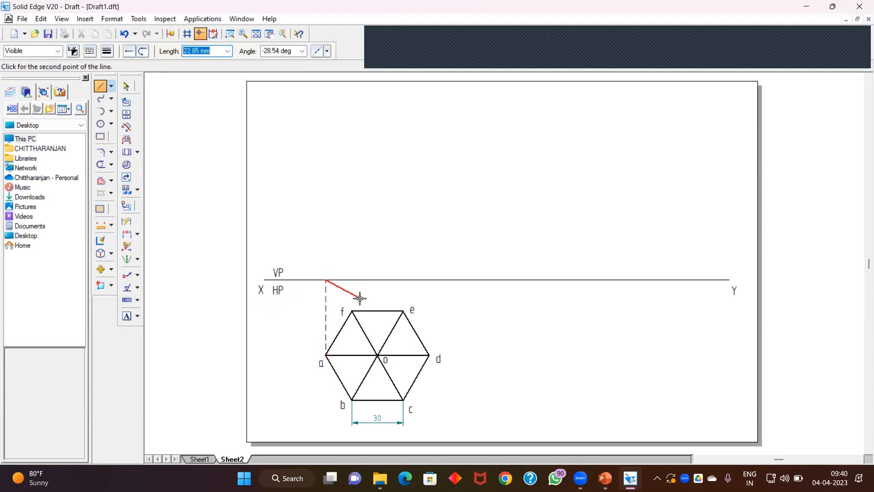
right_click(357, 296)
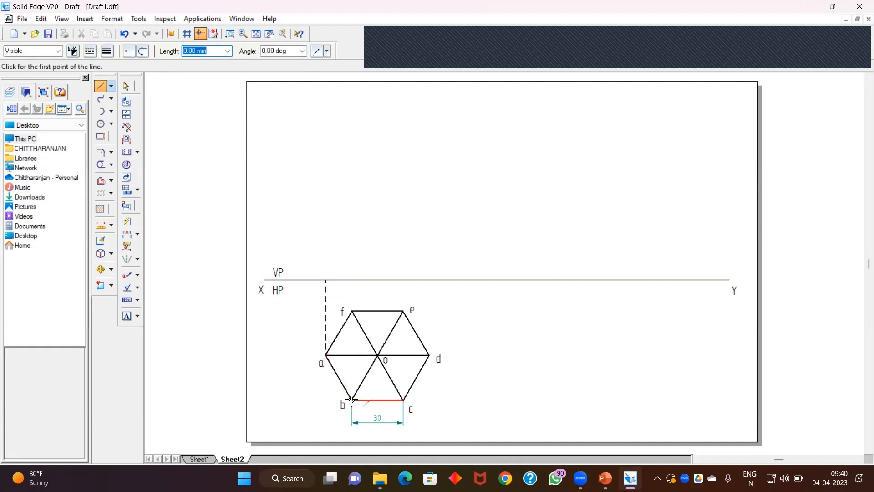
Step: Draw vertical dashed projectors from corners b, c, d and centre o up to the XY line
click(352, 400)
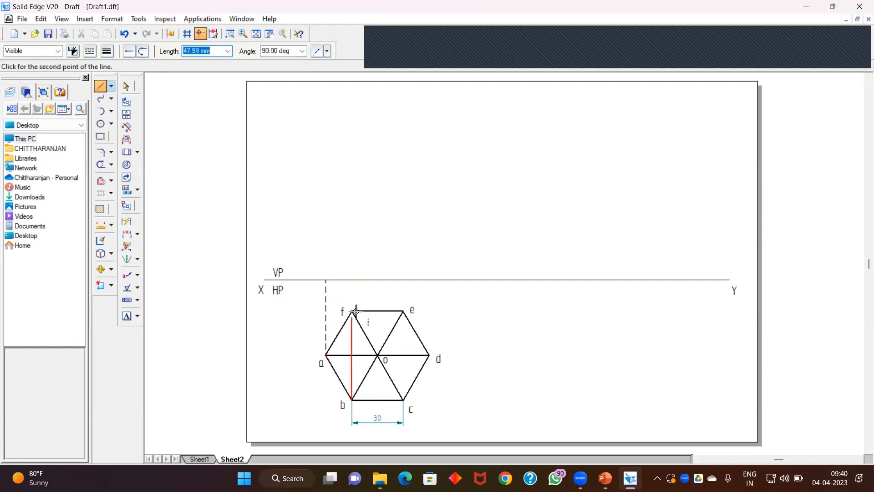
click(352, 279)
right_click(385, 302)
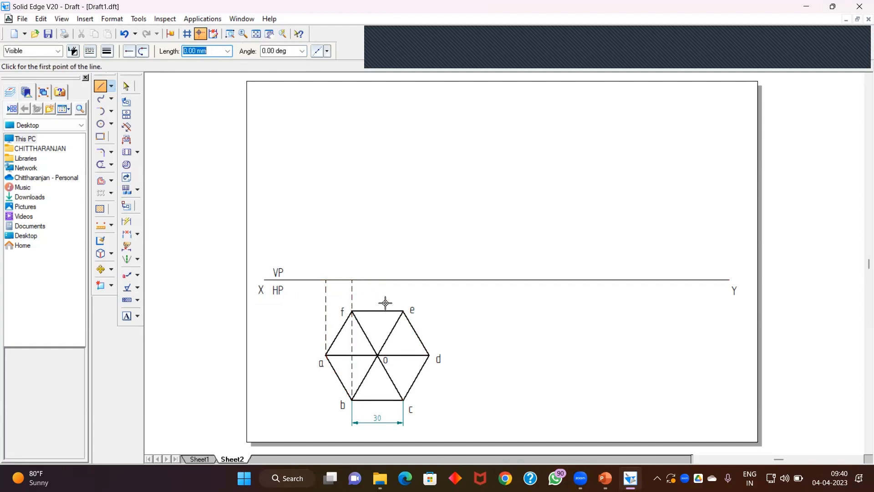
click(403, 400)
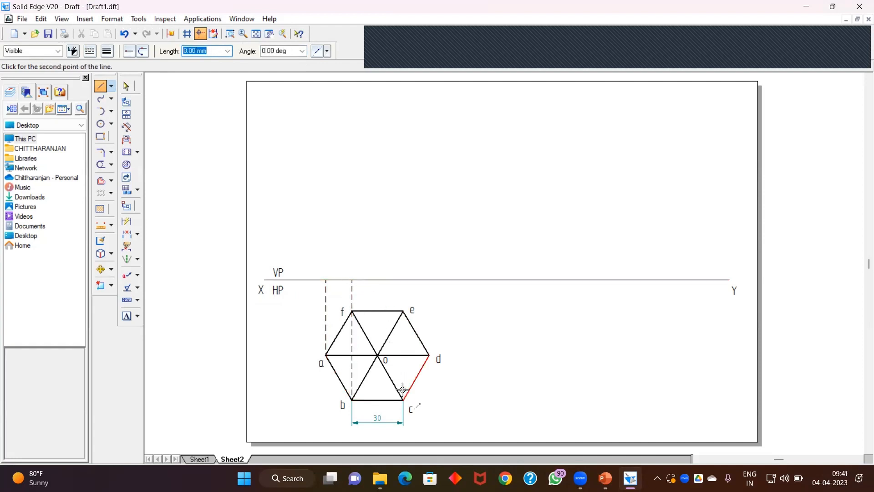
click(401, 279)
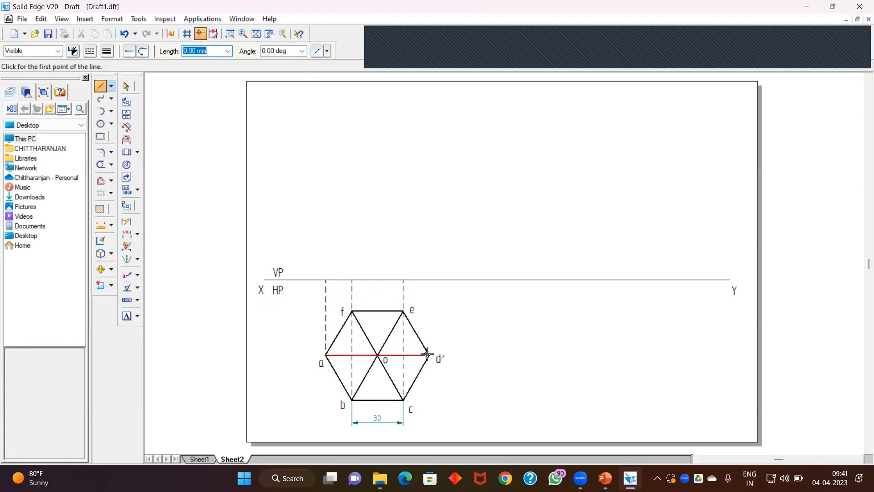
click(428, 355)
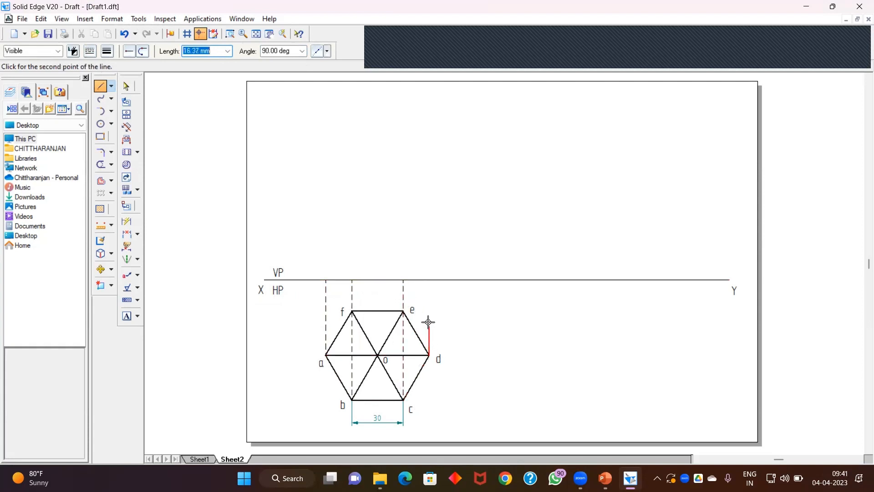
click(430, 280)
right_click(416, 253)
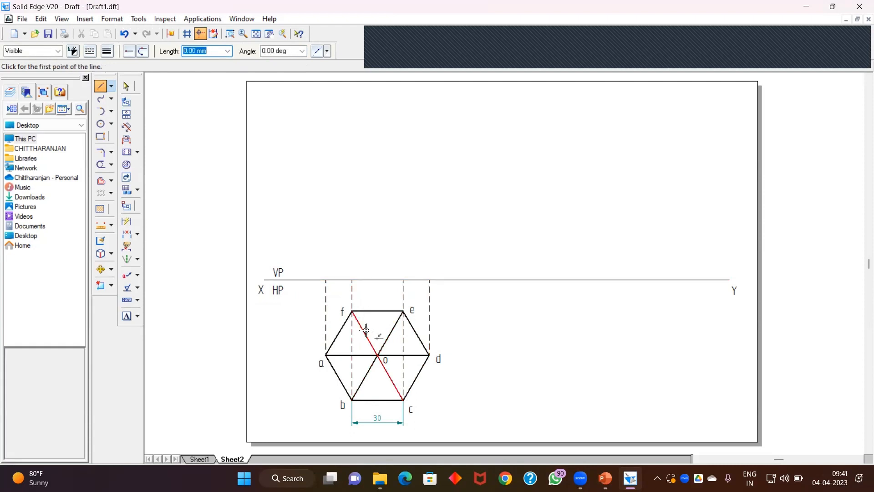
click(378, 356)
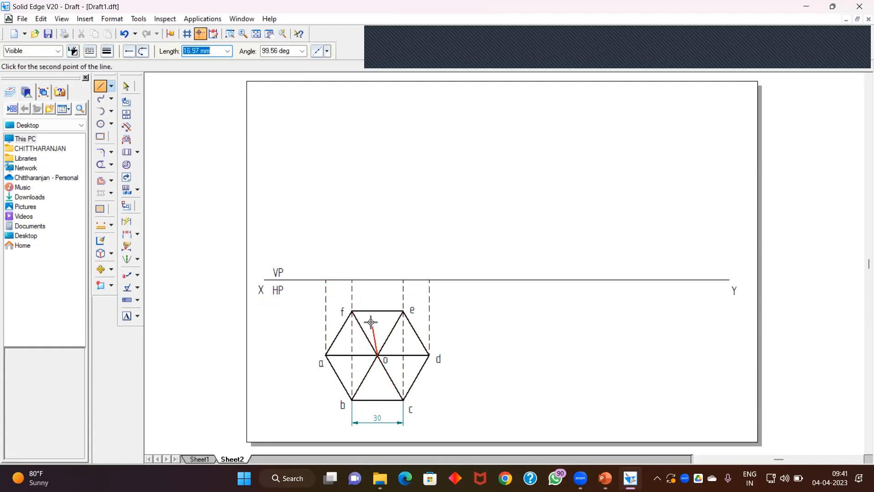
click(377, 279)
right_click(373, 255)
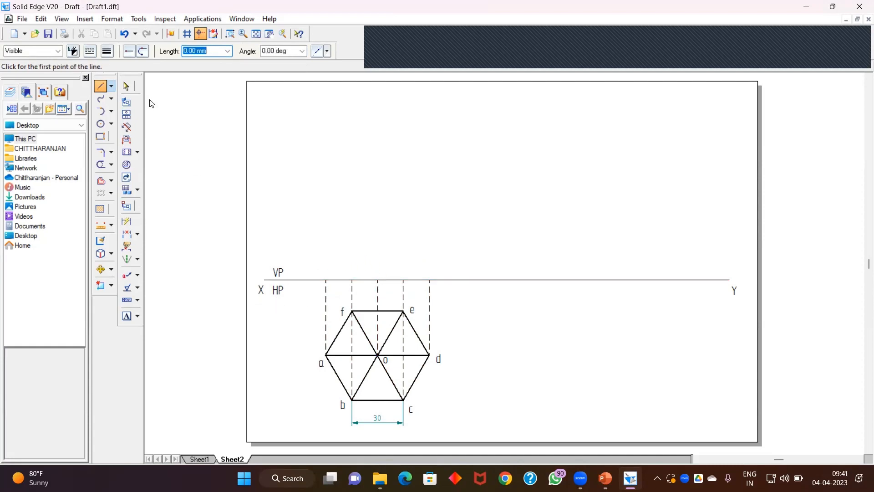
Step: Review the problem statement, then draw the dashed pyramid axis 70 mm tall vertically up from the XY line above centre o
click(599, 471)
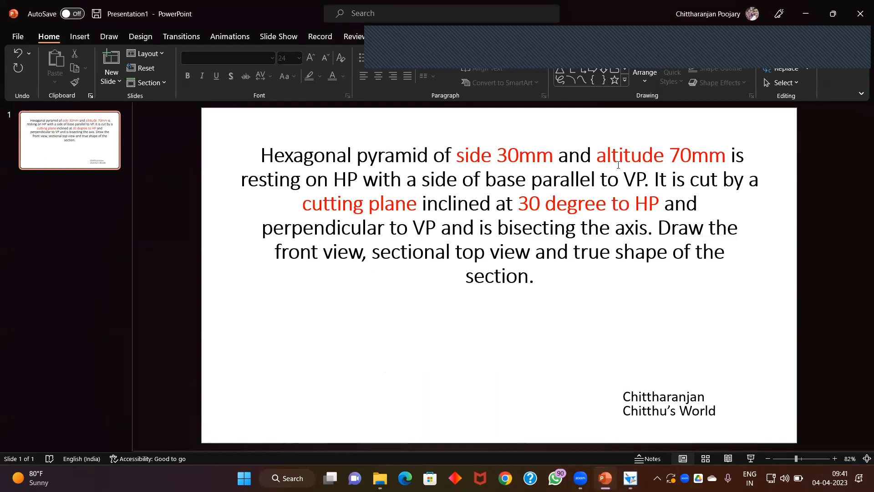
key(alt+Tab)
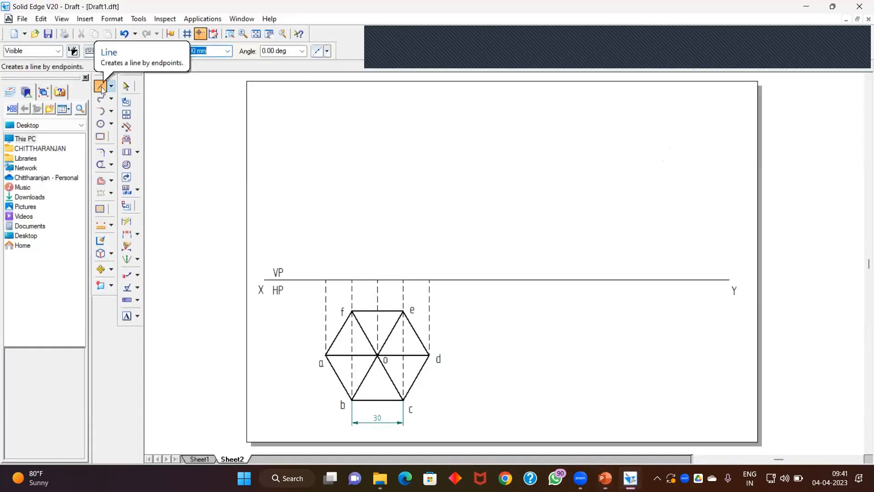
click(377, 279)
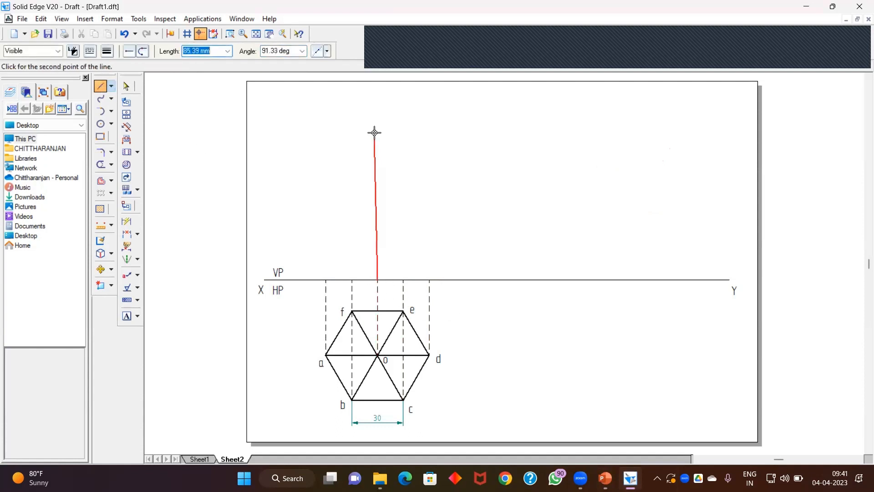
text(70)
key(Tab)
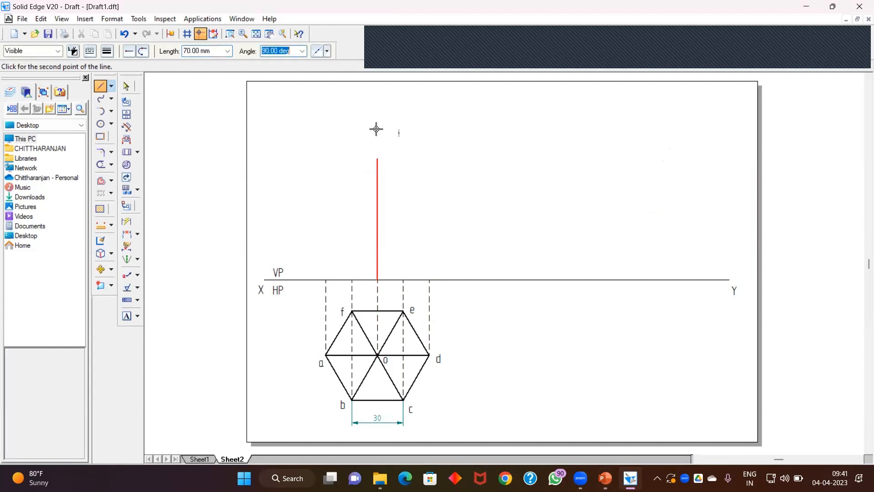
key(Return)
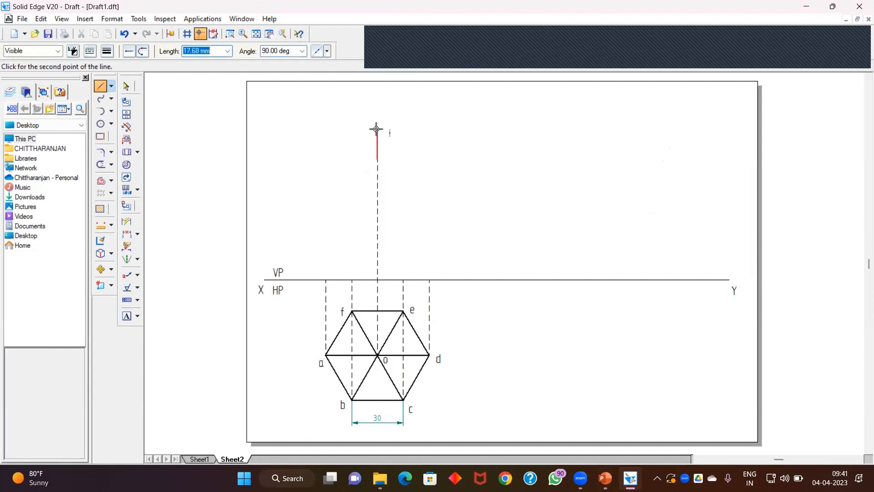
right_click(303, 133)
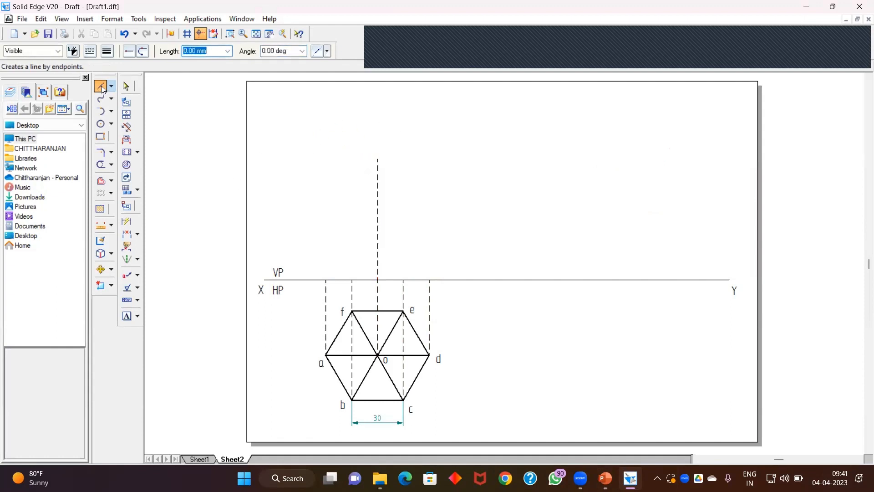
Step: Switch to a 0.50 mm continuous line and draw the front view outline from a' up to the apex, down to d' and back to a'
key(Tab)
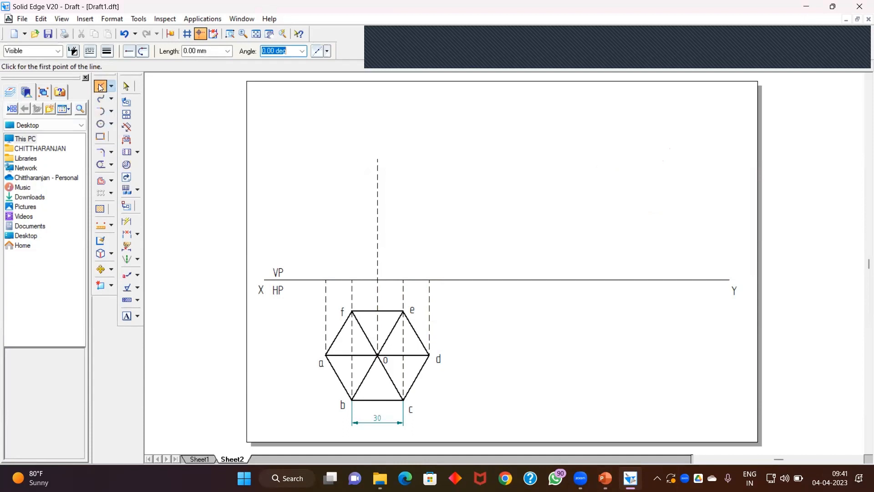
click(107, 51)
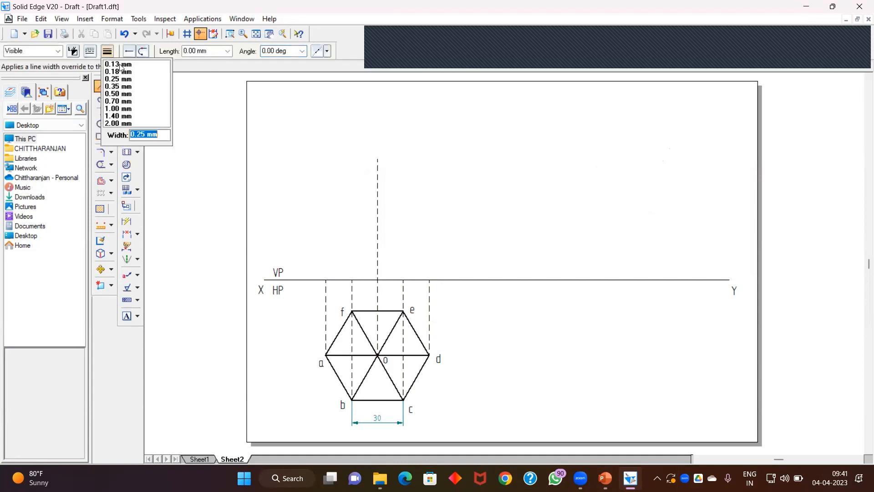
click(114, 94)
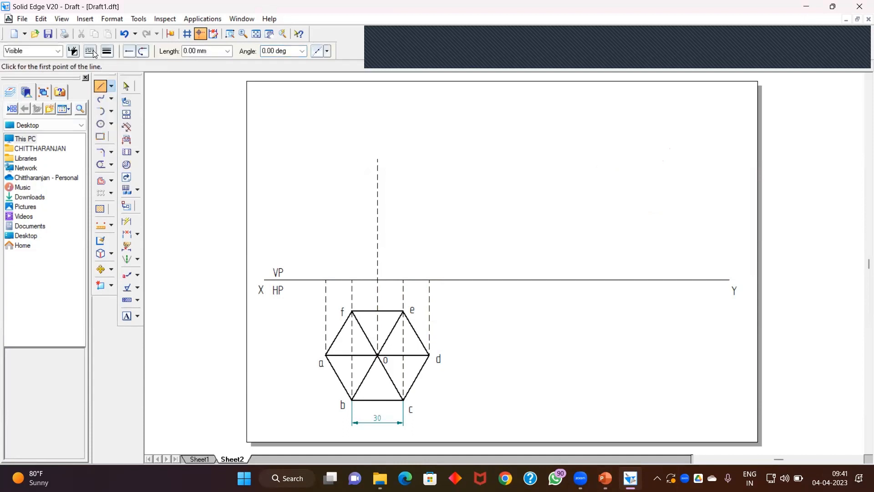
click(93, 54)
click(102, 67)
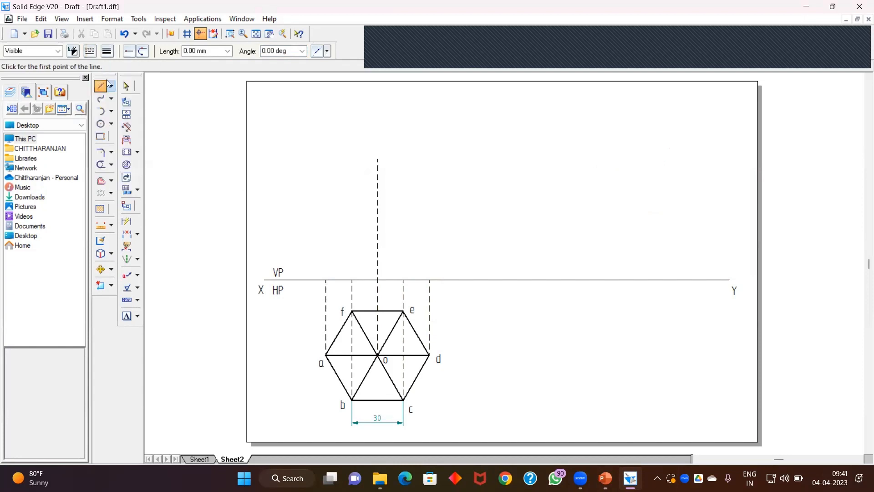
click(326, 279)
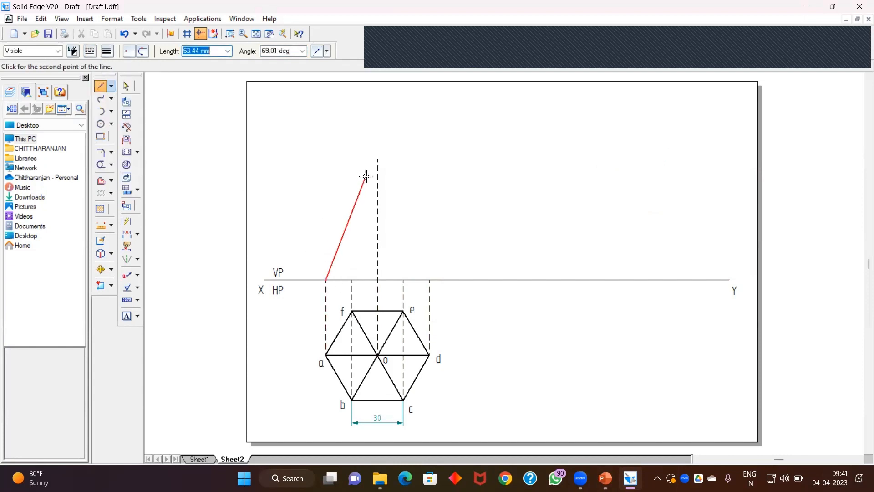
click(378, 158)
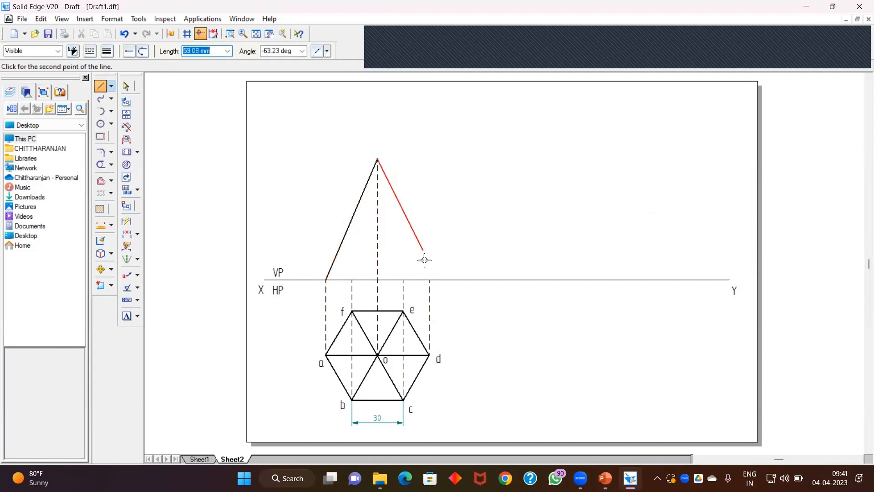
click(430, 279)
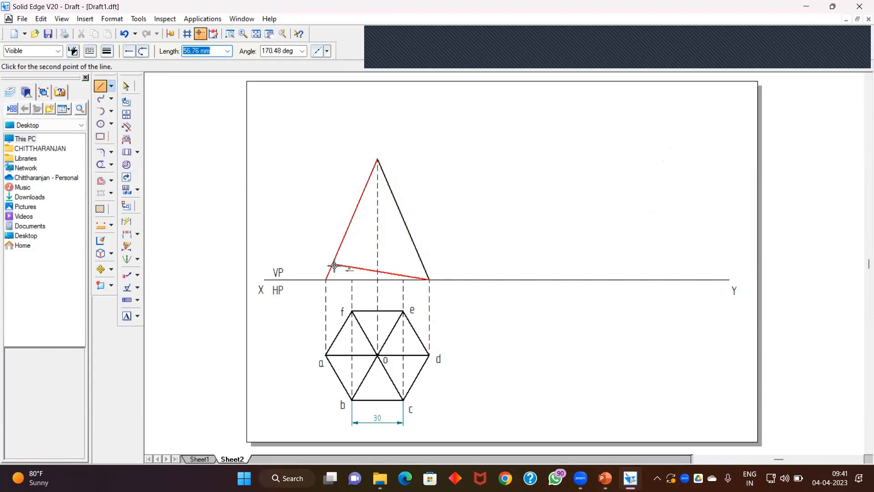
click(326, 279)
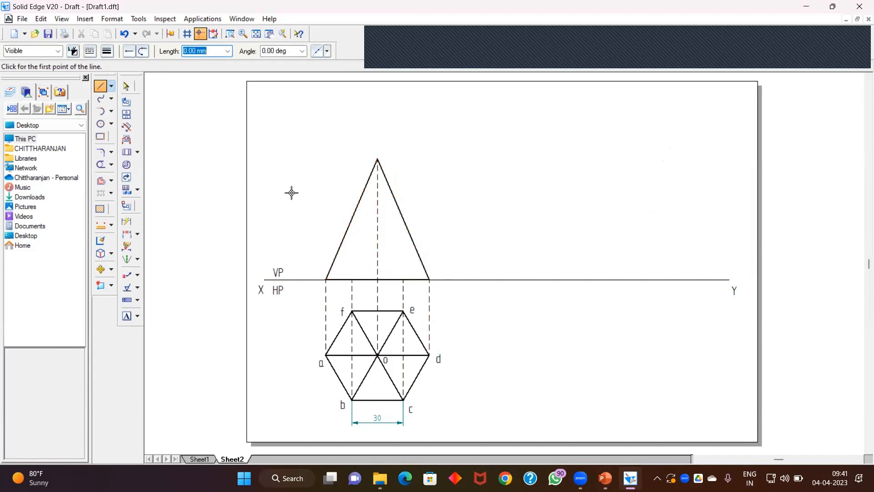
Step: Draw the slant edges from b' and c' on the XY line up to the apex
click(352, 279)
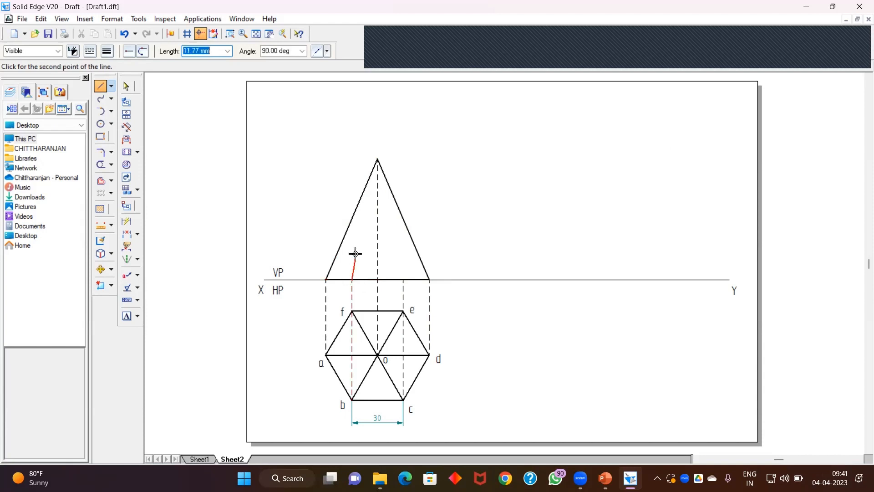
click(378, 160)
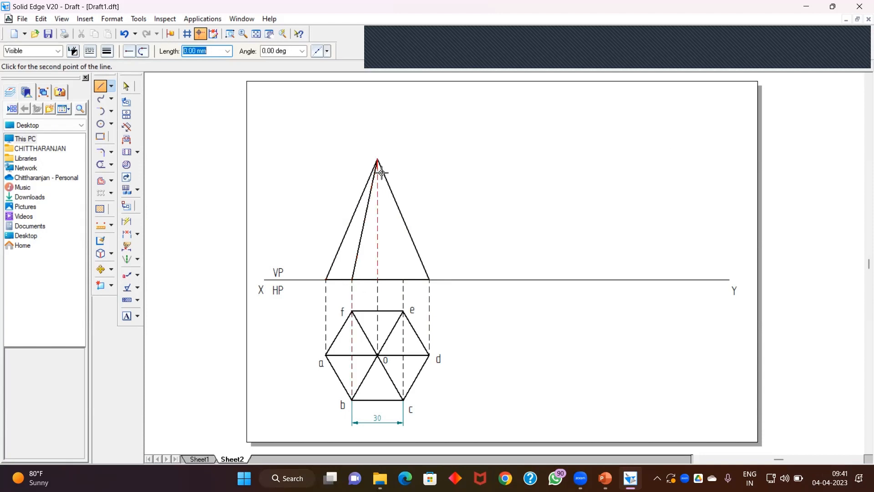
click(404, 278)
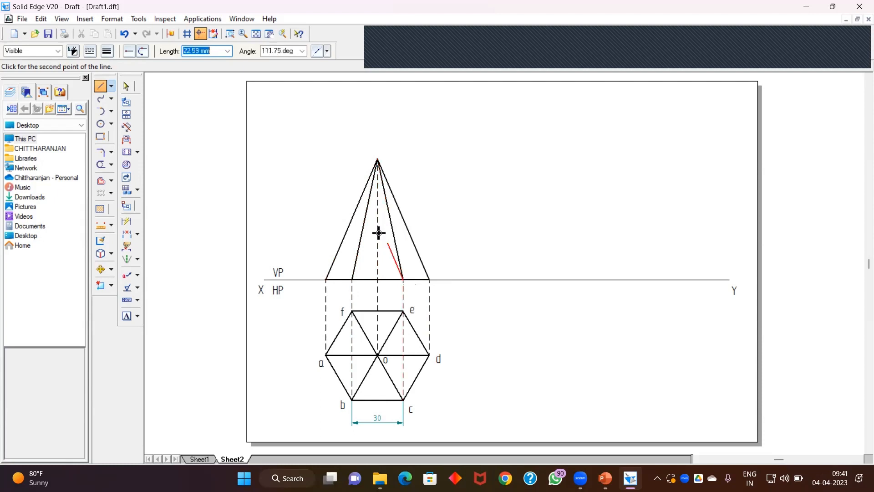
right_click(309, 172)
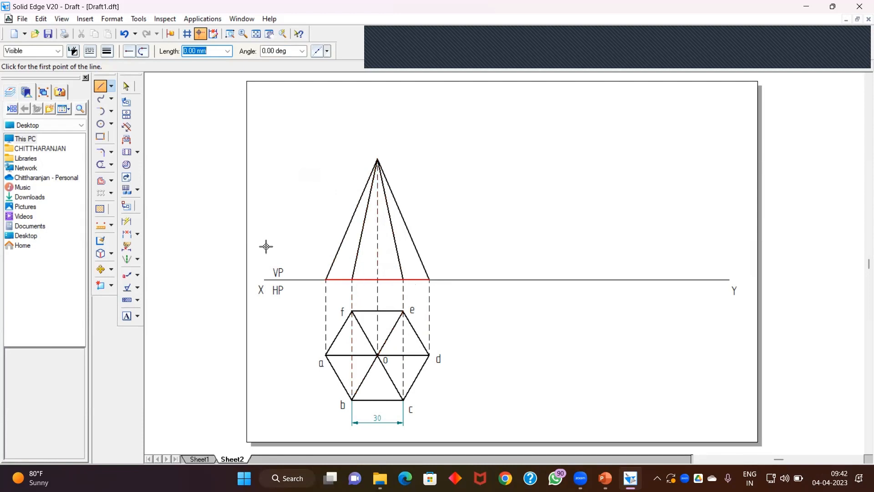
click(126, 316)
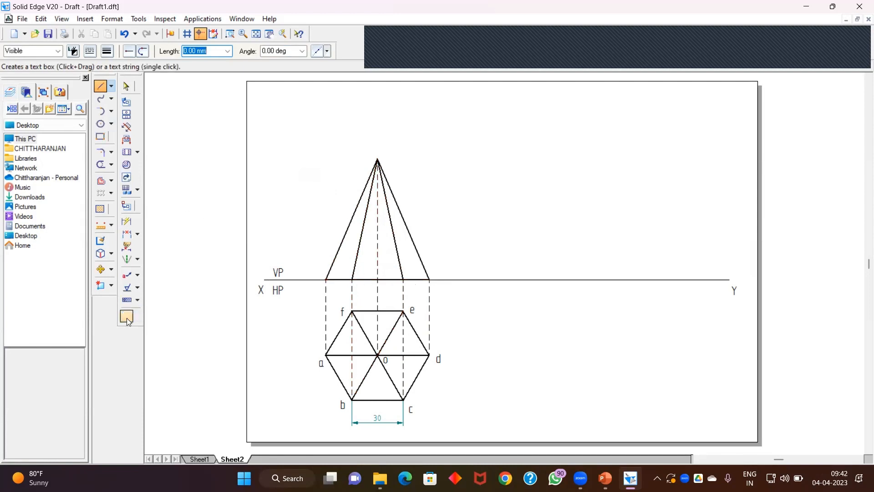
click(320, 282)
text(a)
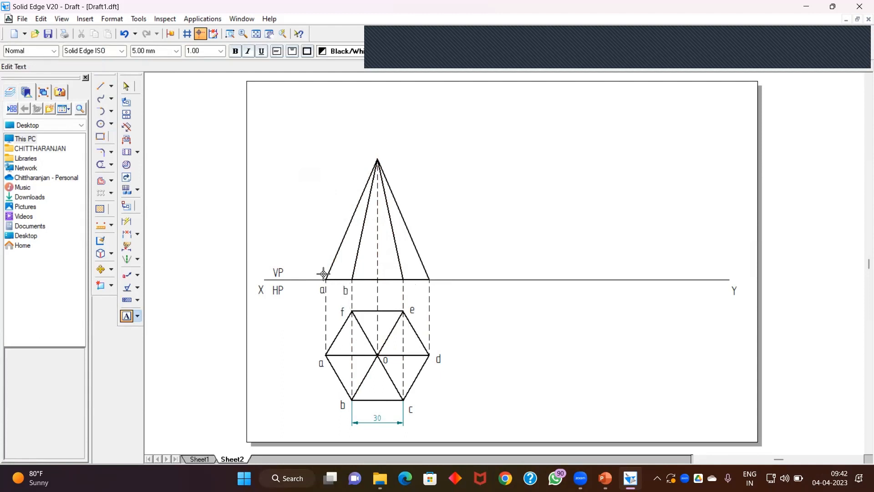
click(128, 34)
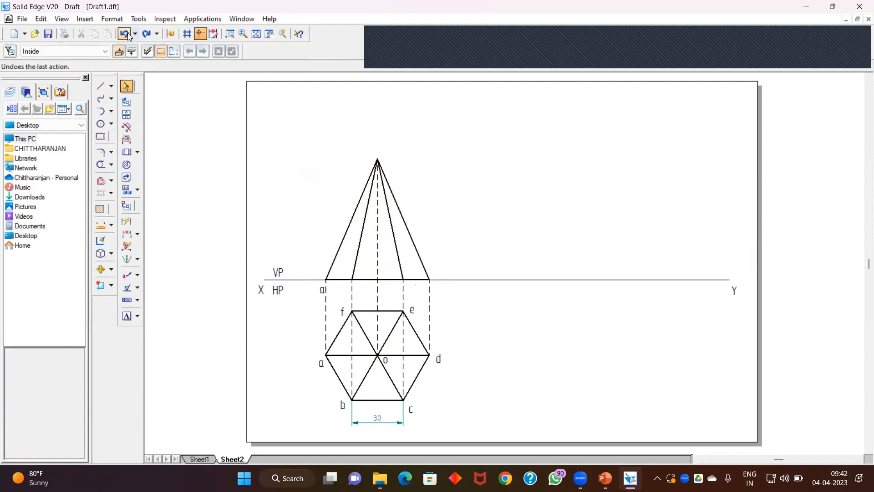
Step: Label the front view base points a', b'[f'], c'[e'] and d' along the XY line
click(127, 316)
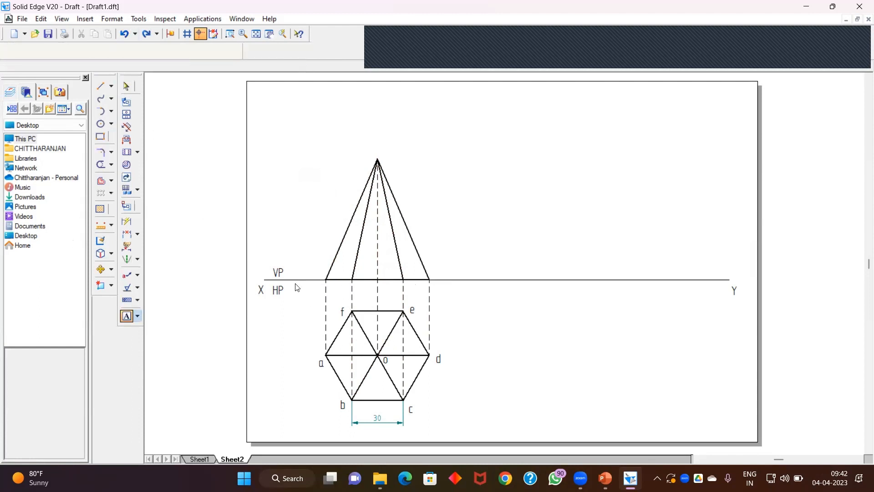
click(317, 283)
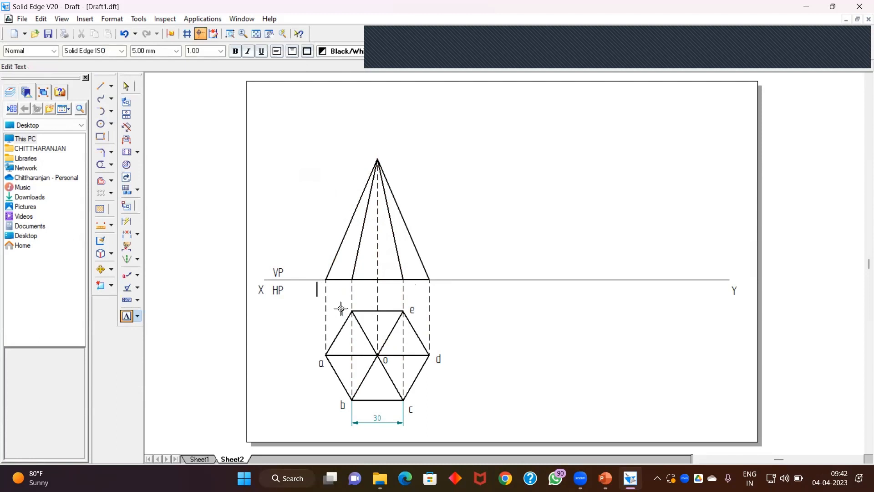
text(a)
click(345, 283)
text(b'(f'])
click(398, 283)
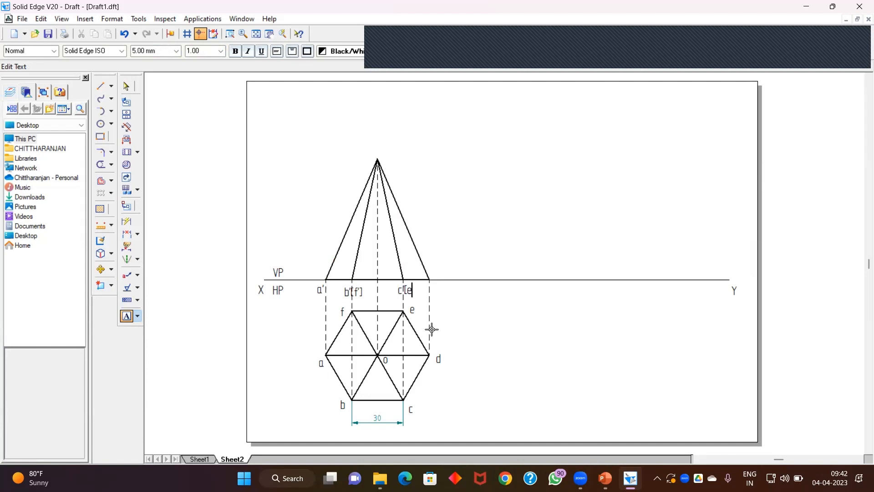
text(c'[e']')
Step: Reposition the b'[f'], c'[e'] and d' labels closer to their projectors
click(126, 91)
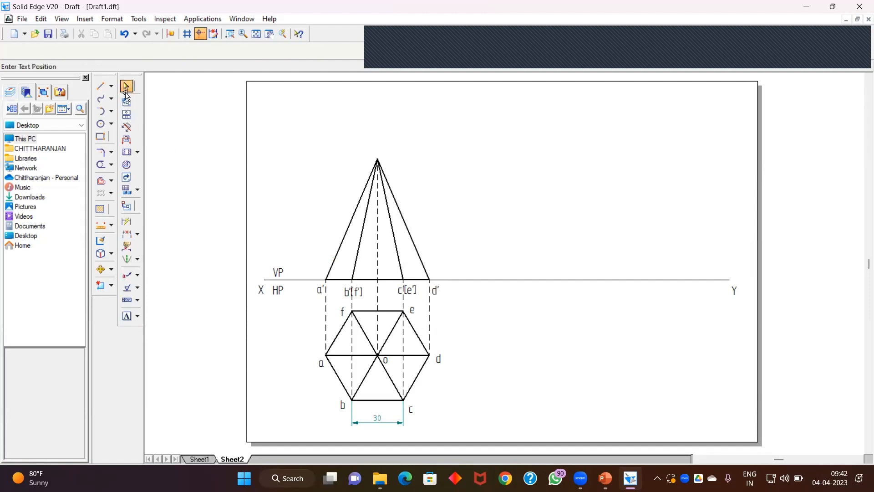
click(356, 285)
drag(356, 285, 354, 279)
click(449, 303)
click(401, 294)
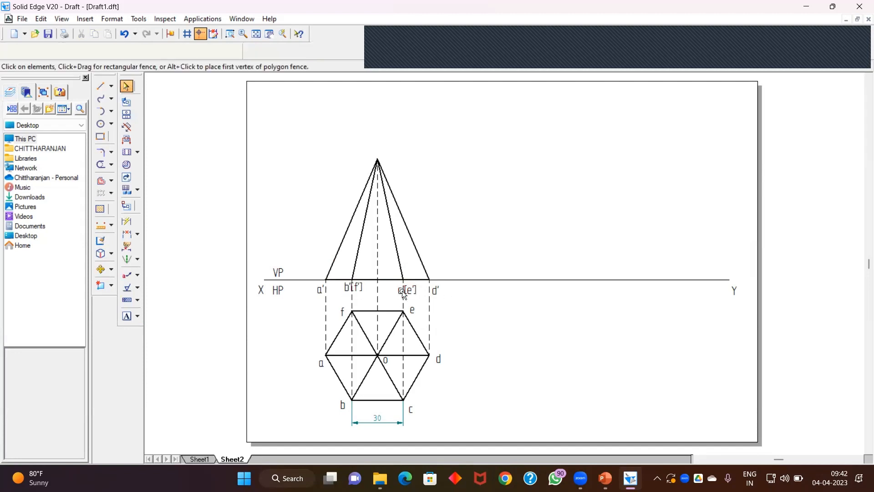
drag(397, 284, 387, 277)
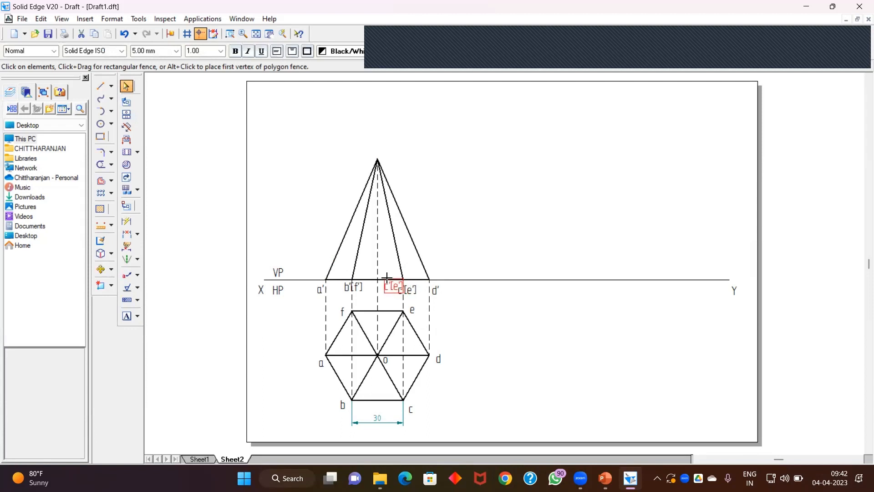
click(496, 304)
click(360, 287)
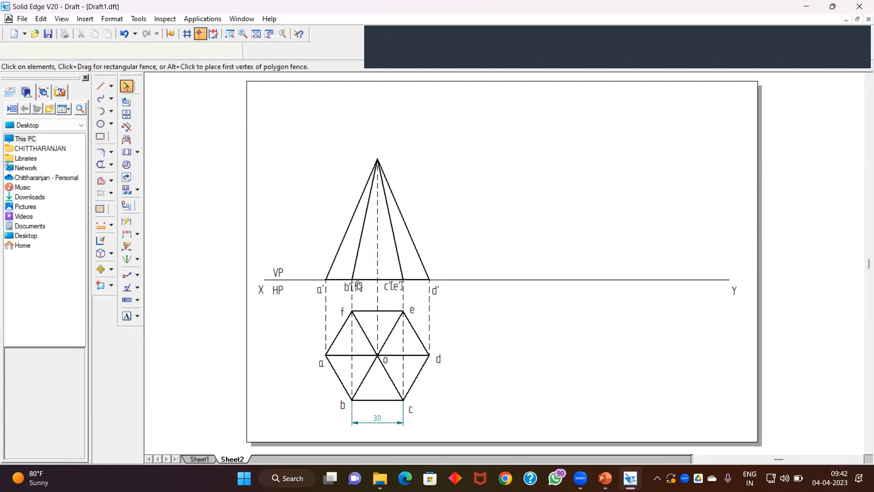
drag(357, 280, 367, 279)
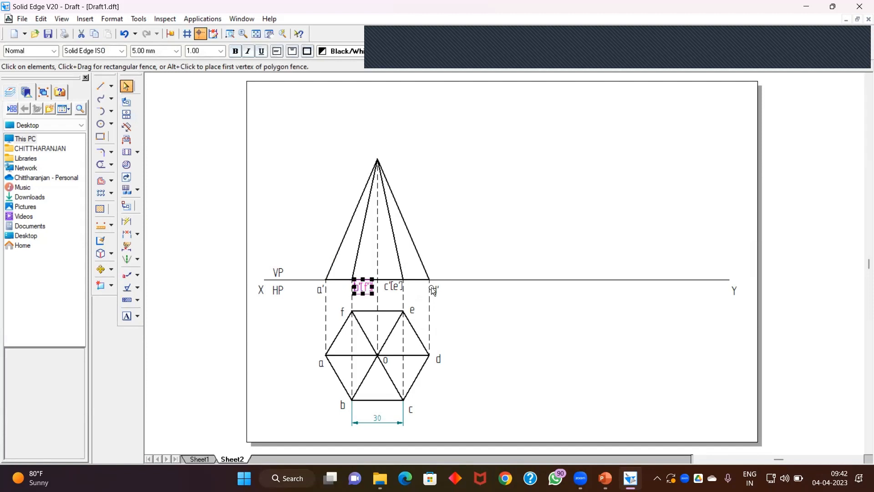
click(436, 289)
drag(430, 286, 429, 283)
click(481, 209)
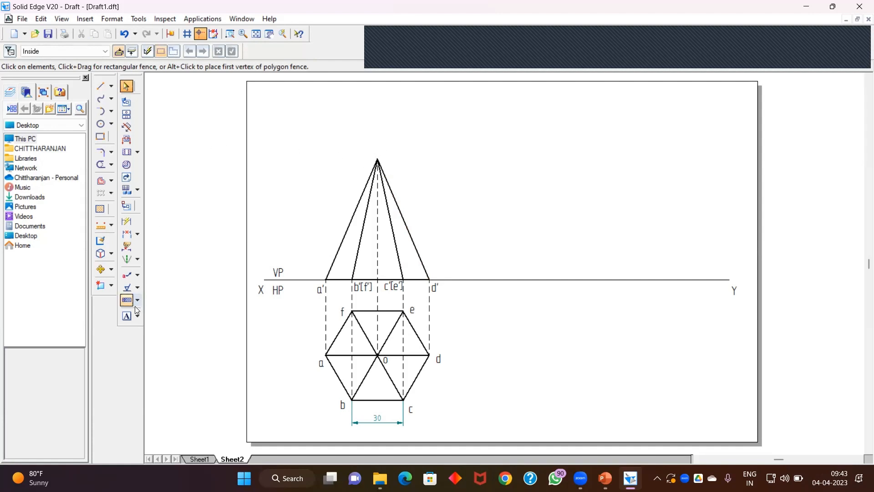
Step: Label the pyramid's apex o'
click(127, 316)
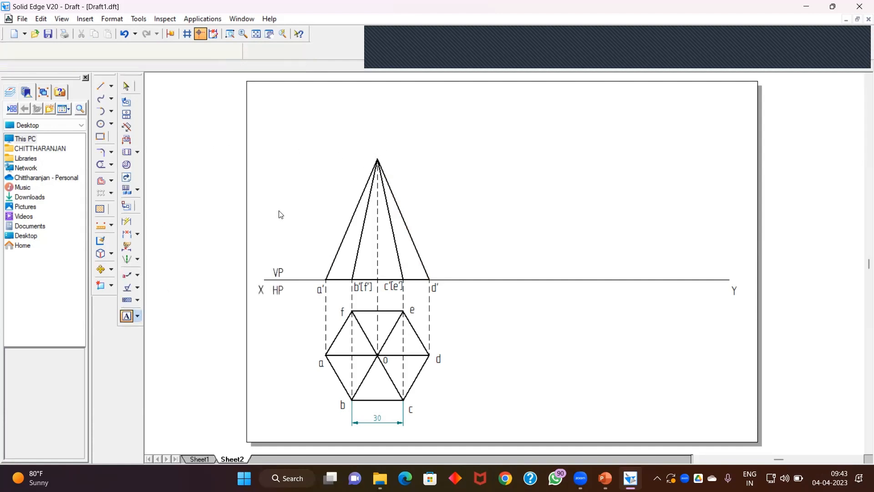
click(377, 149)
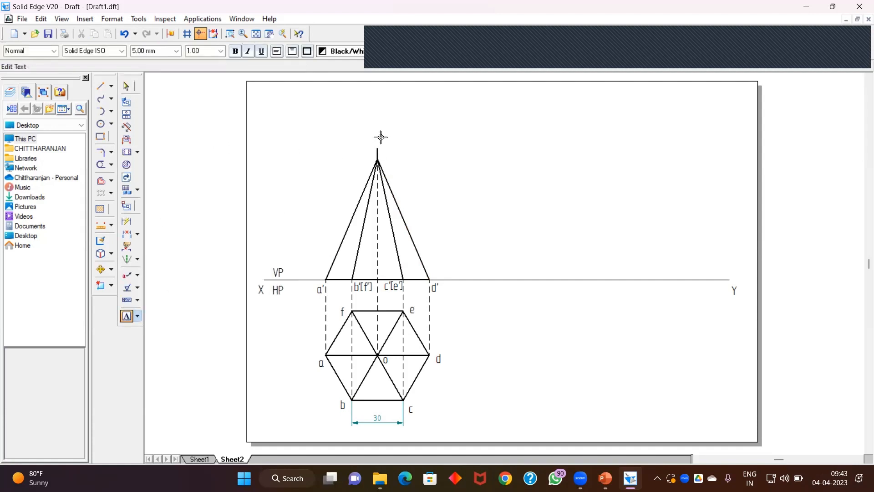
text(o)
click(128, 87)
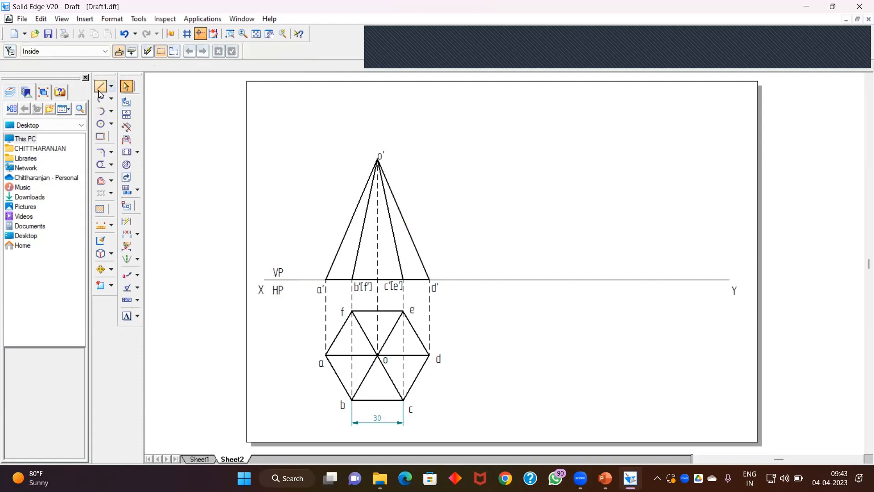
Step: Dimension the pyramid's 70 mm altitude from the XY line to the apex o'
click(126, 222)
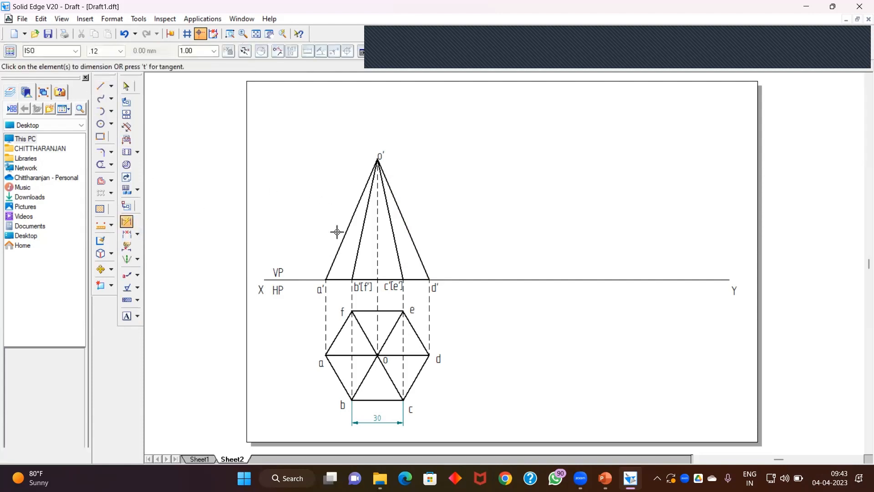
click(376, 242)
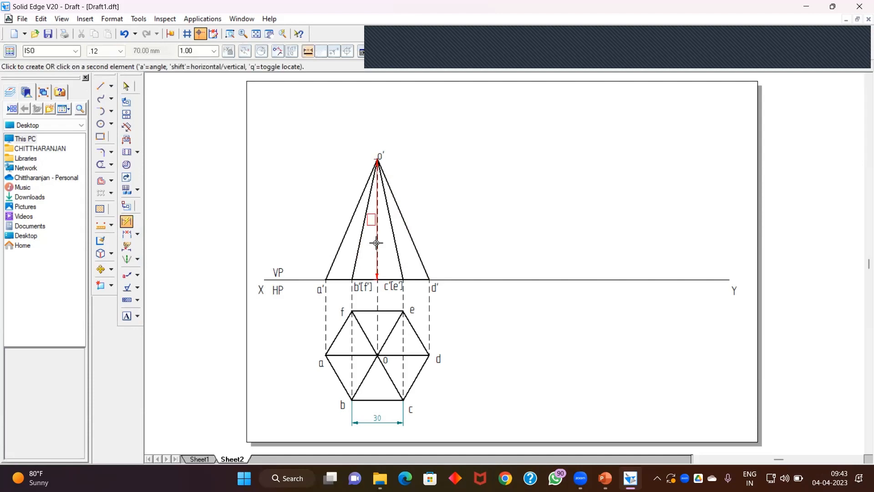
click(303, 238)
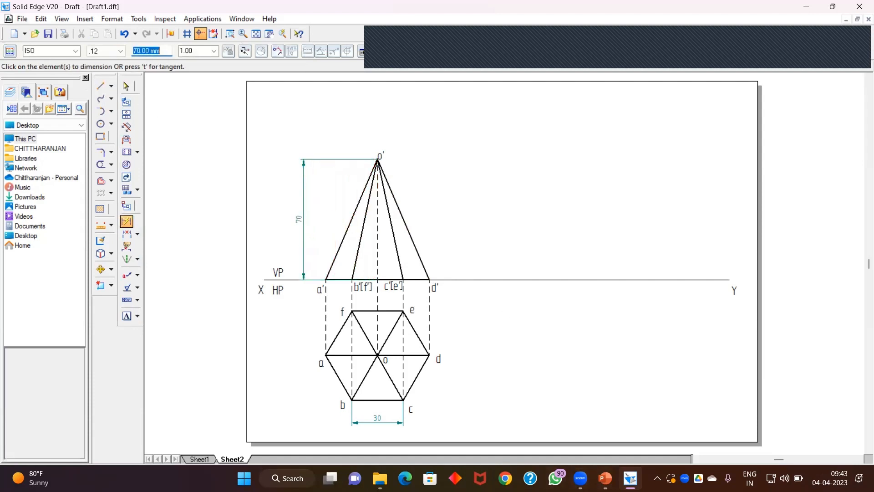
Step: Switch to PowerPoint to reread the problem statement, then return to Solid Edge
mouse_move(605, 479)
click(600, 445)
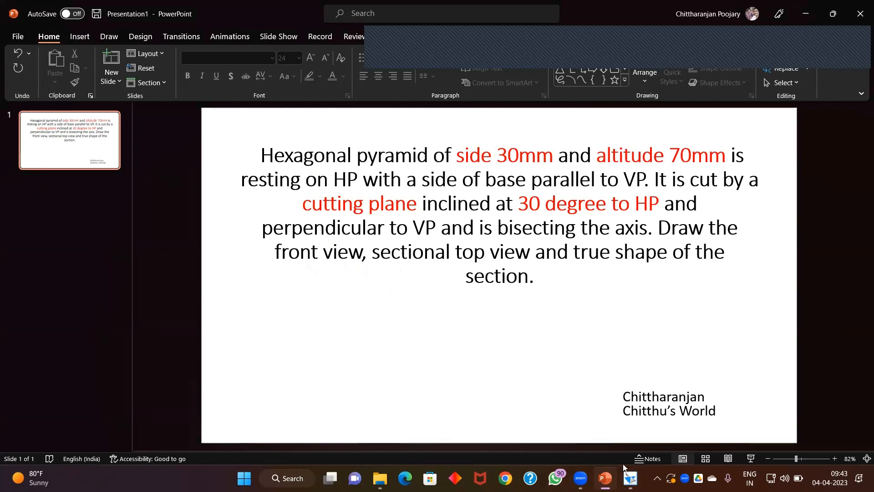
mouse_move(605, 479)
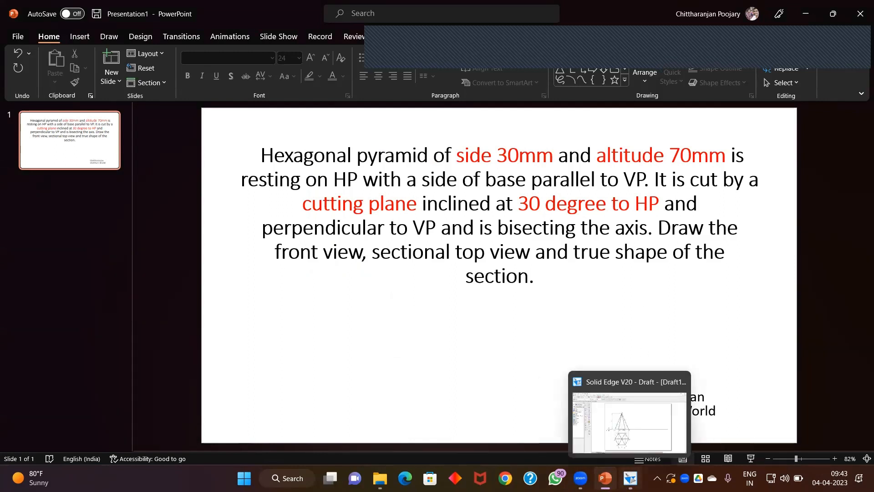
click(588, 455)
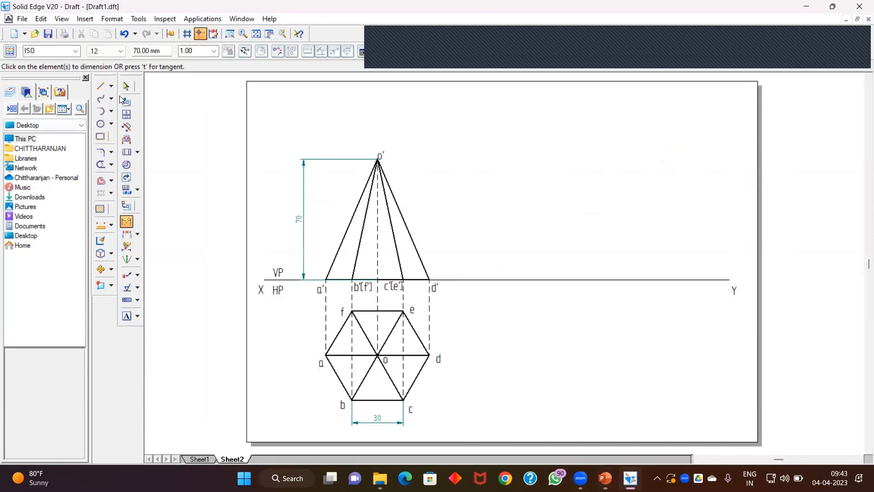
Step: Draw the cutting plane line from the XY line right of d' at 150° up to the slant edge a'o'
click(101, 86)
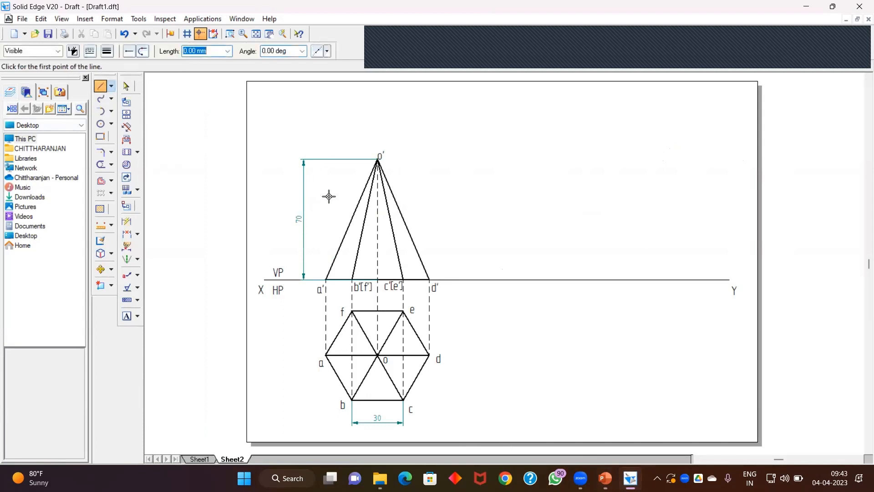
click(466, 280)
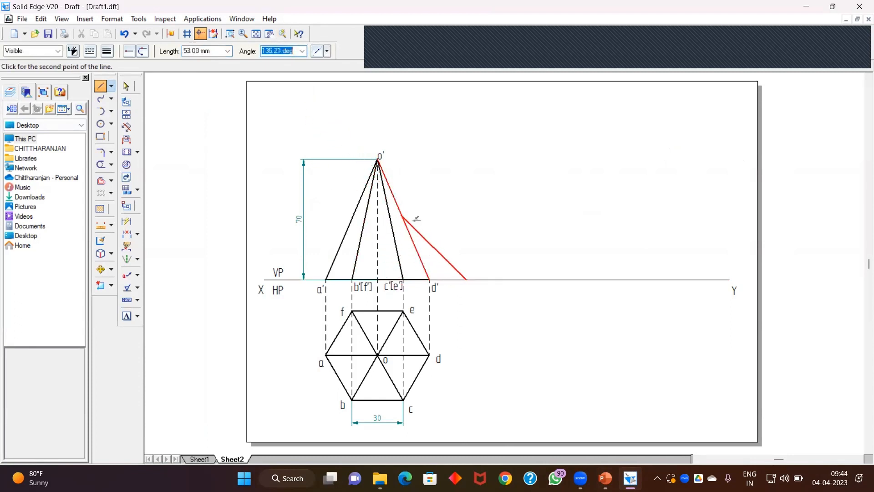
text(150)
key(Tab)
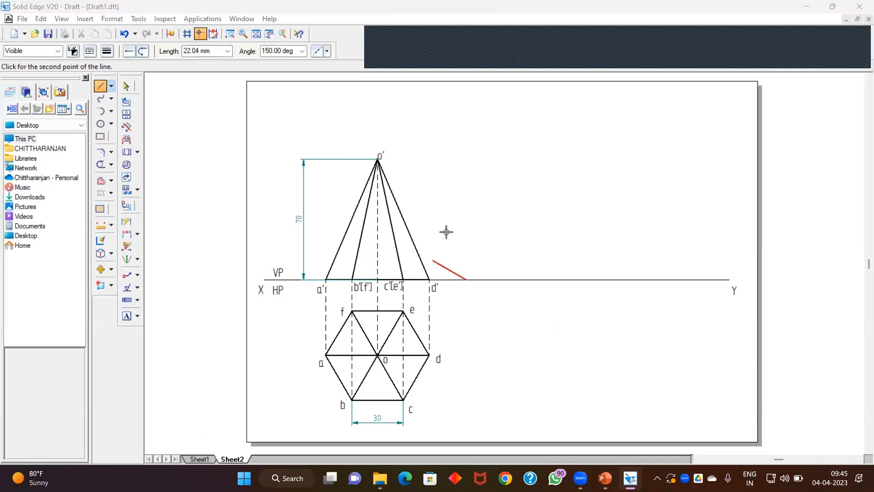
click(355, 214)
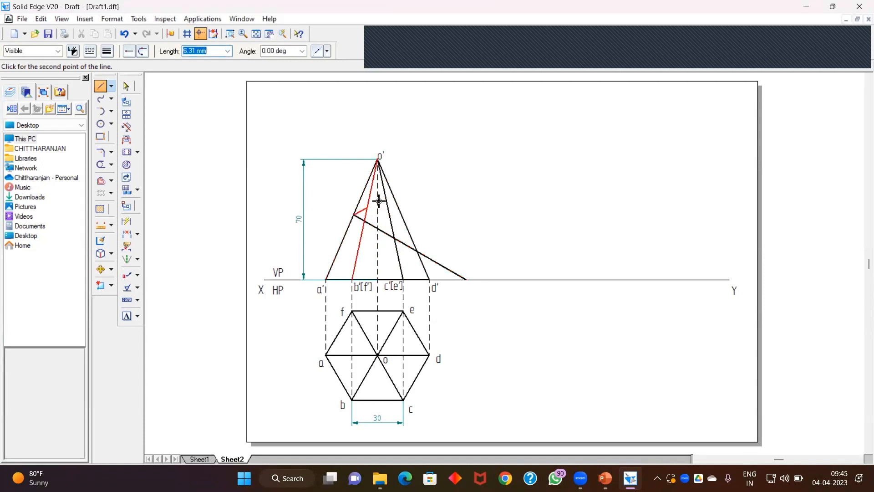
Step: Give the cutting plane line a 0.35 mm width and a chain line type
click(126, 85)
click(434, 266)
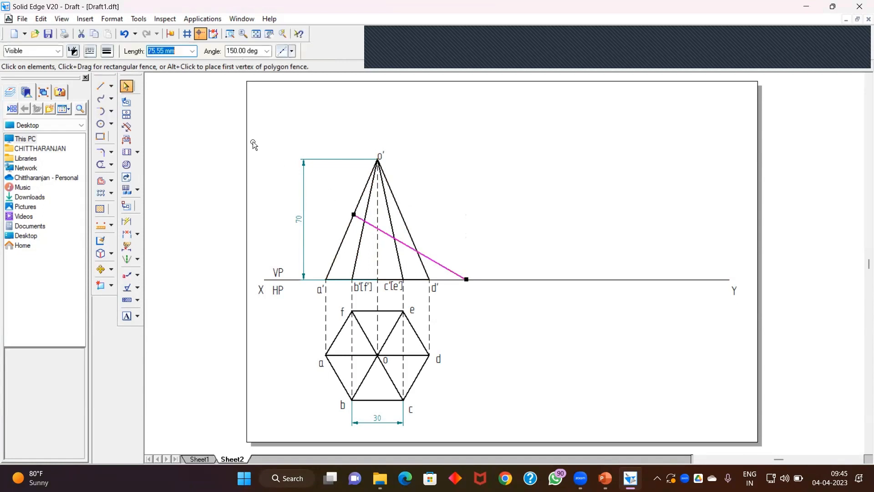
click(107, 52)
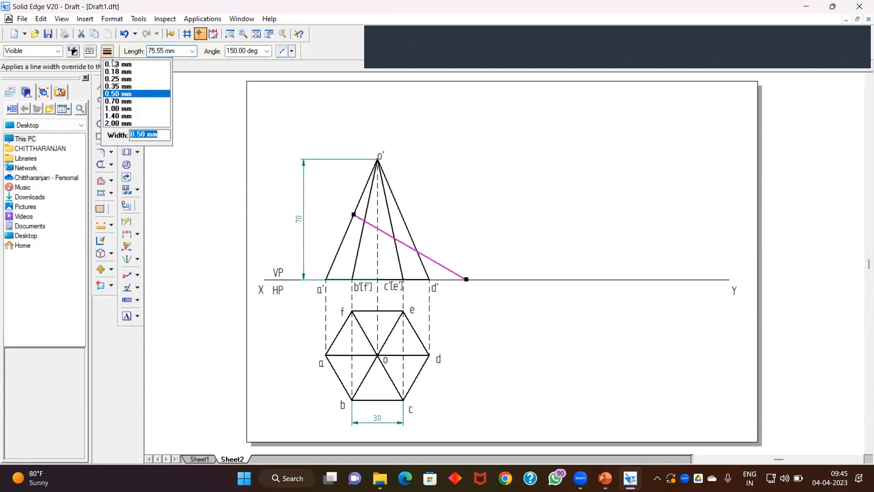
click(122, 87)
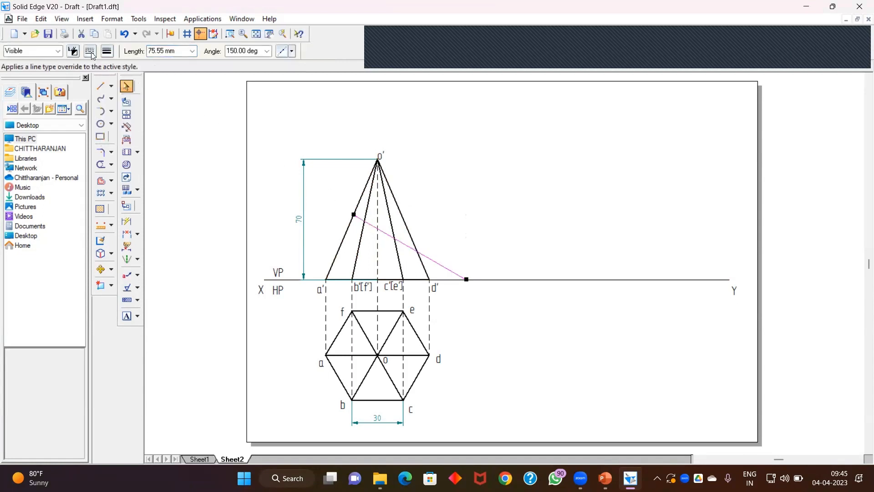
click(89, 51)
click(113, 92)
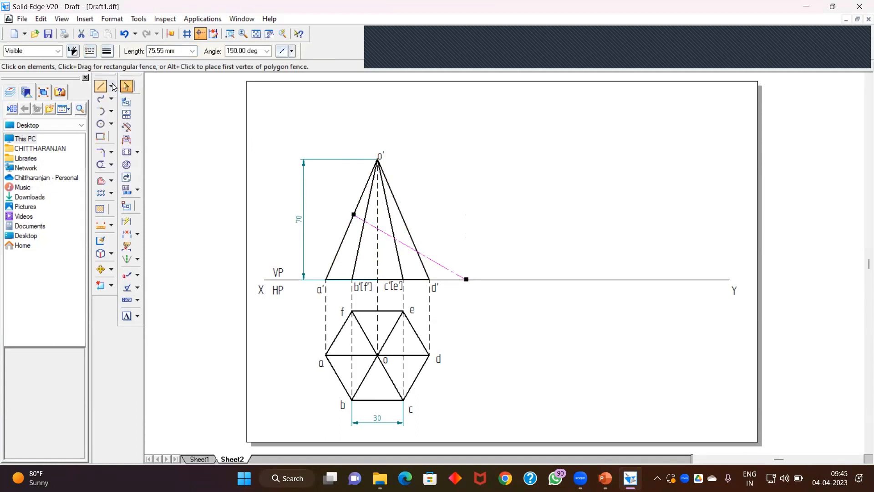
click(580, 225)
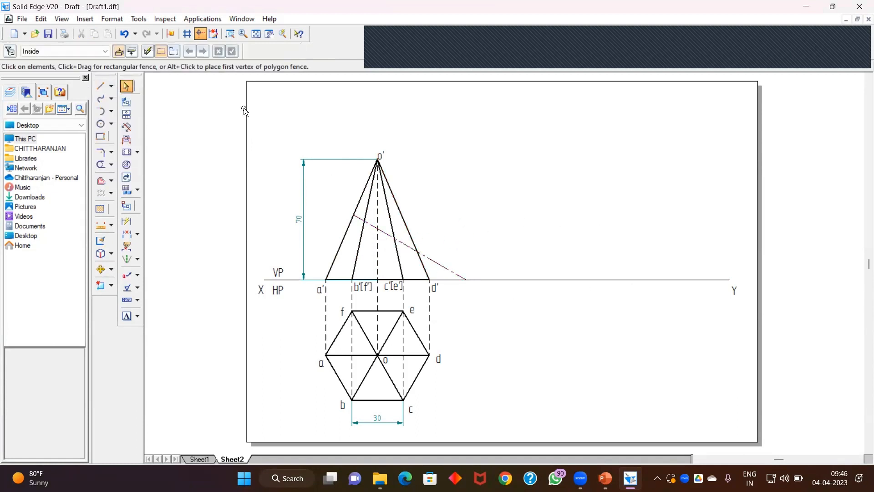
Step: Dimension the 30° angle between the cutting plane line and the XY line
click(138, 236)
click(163, 251)
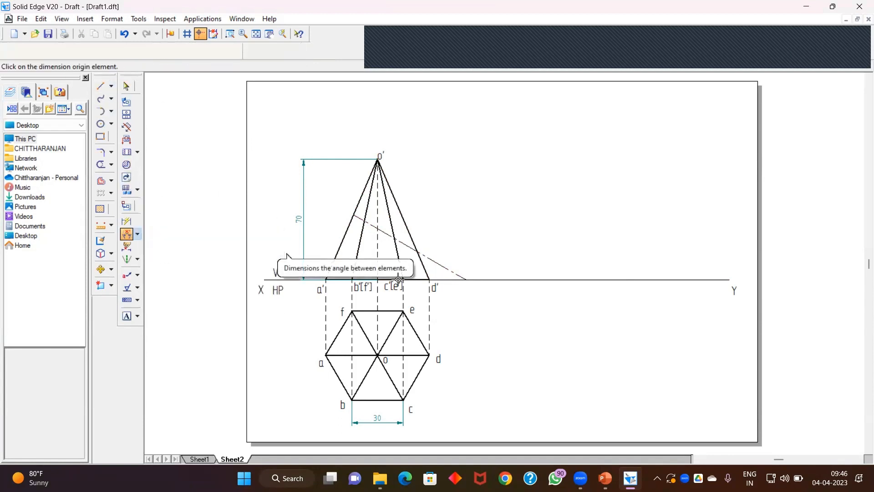
click(445, 273)
click(446, 273)
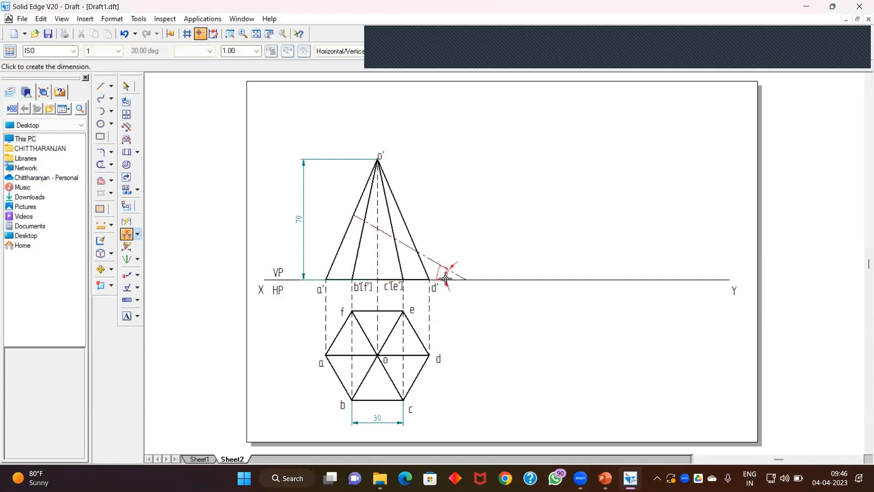
click(438, 271)
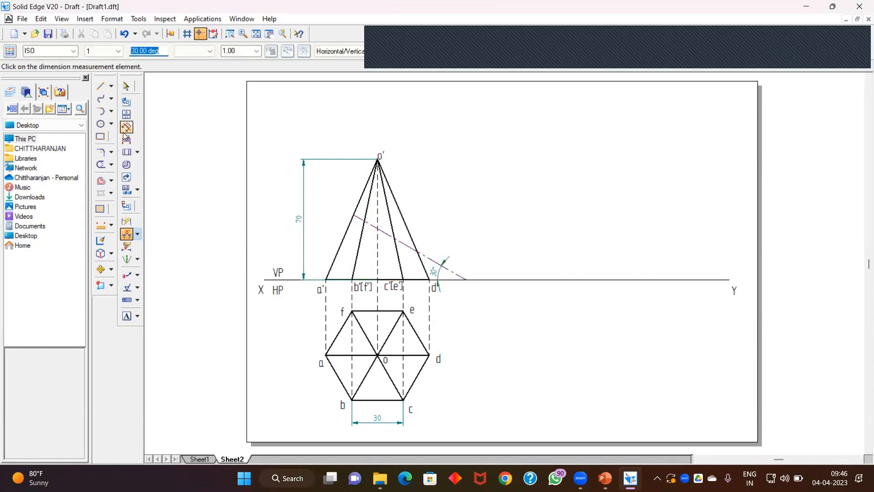
click(126, 86)
Step: Split the slant edge a'o' where the cutting plane crosses it
click(111, 168)
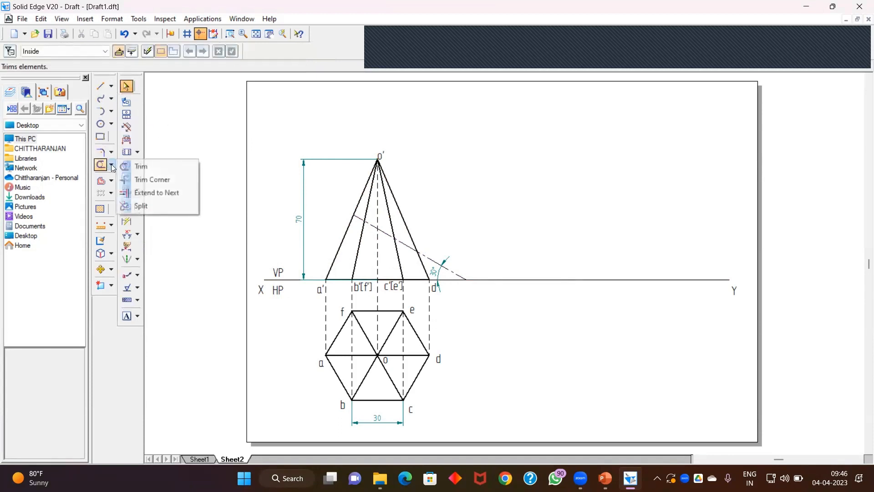
click(135, 207)
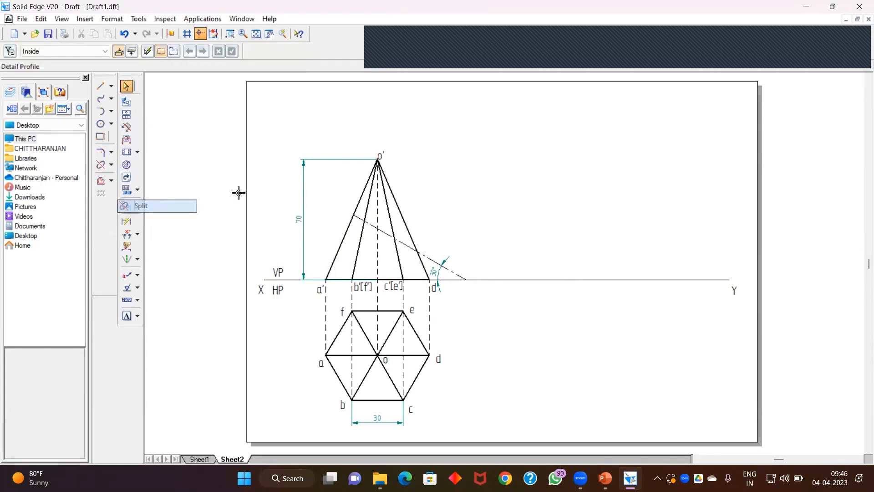
click(358, 210)
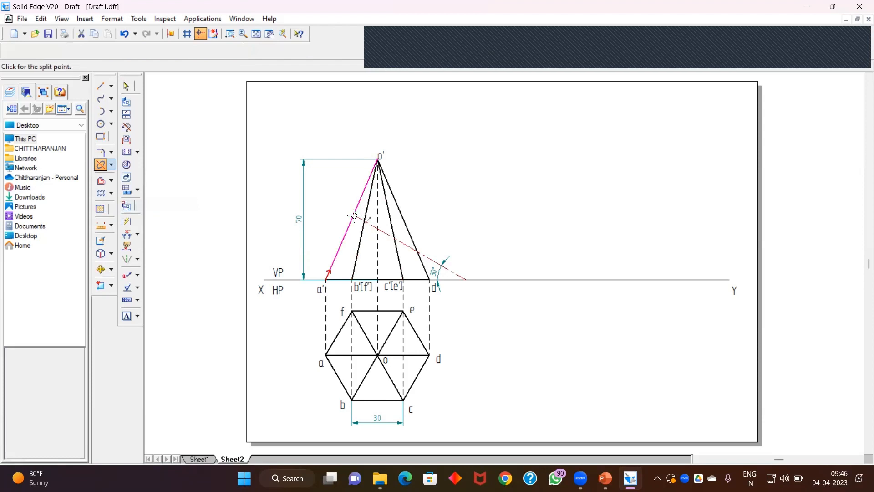
click(353, 214)
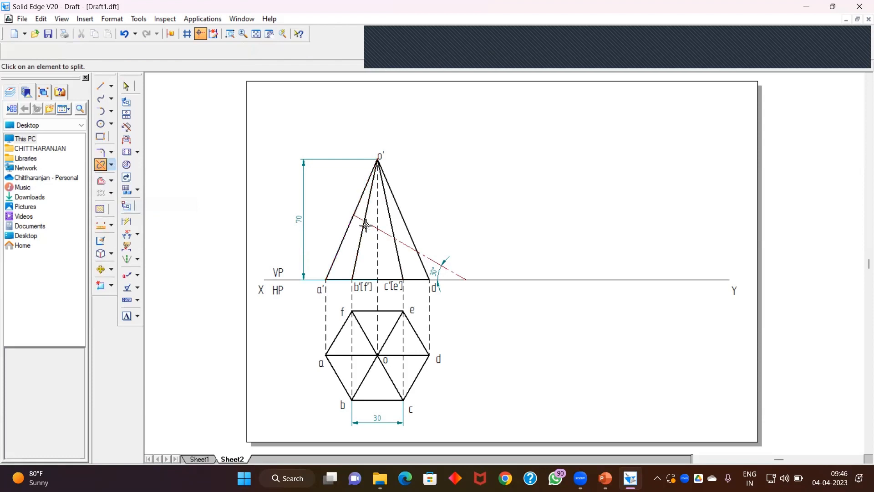
Step: Split the slant edge b'o' at its intersection with the cutting plane
click(362, 232)
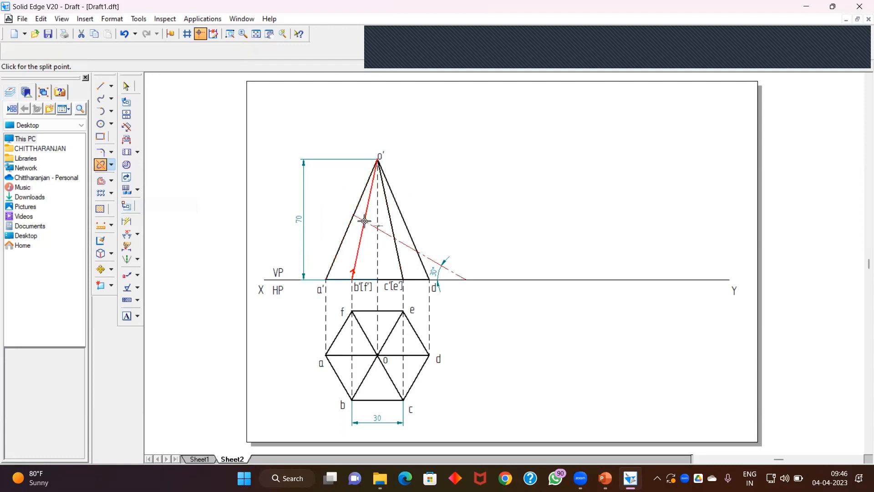
click(230, 33)
drag(335, 178, 444, 272)
key(Escape)
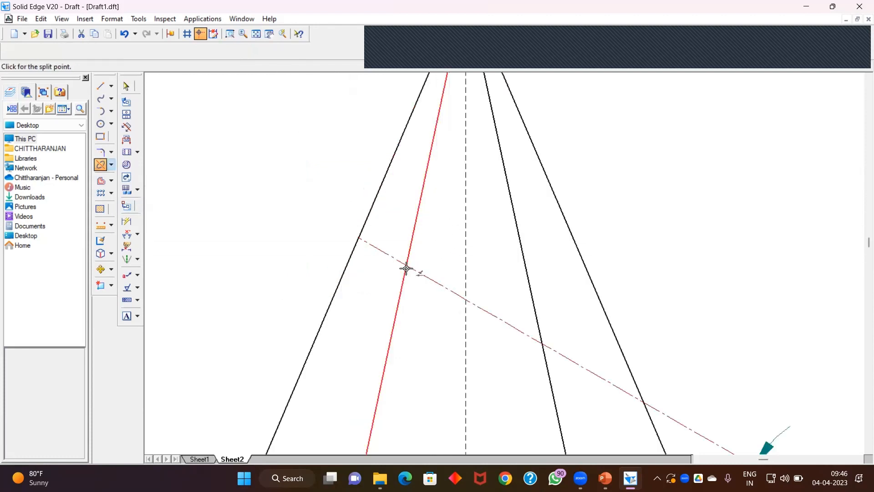
click(406, 264)
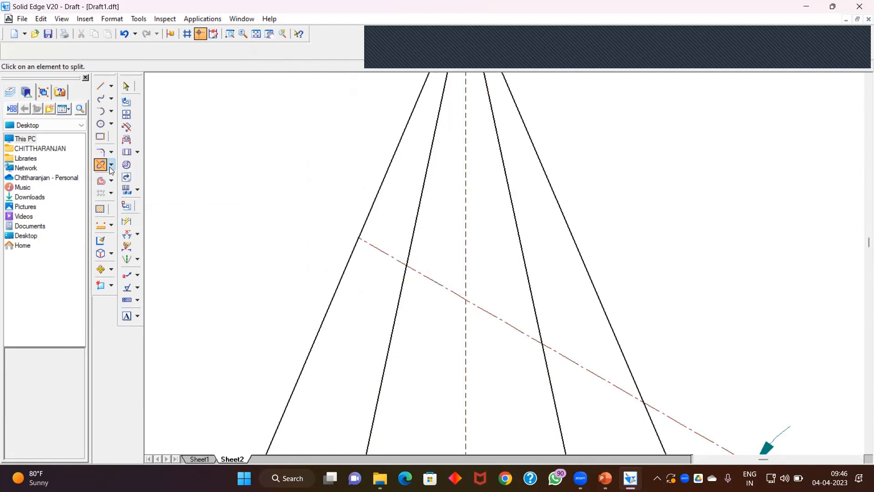
Step: Split the axis and the slant edges c'o' and d'o' at the cutting plane
click(466, 331)
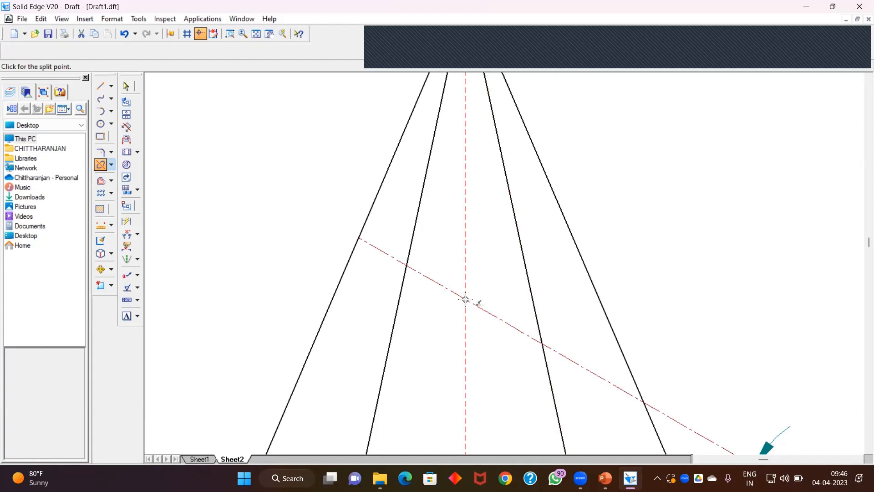
click(467, 300)
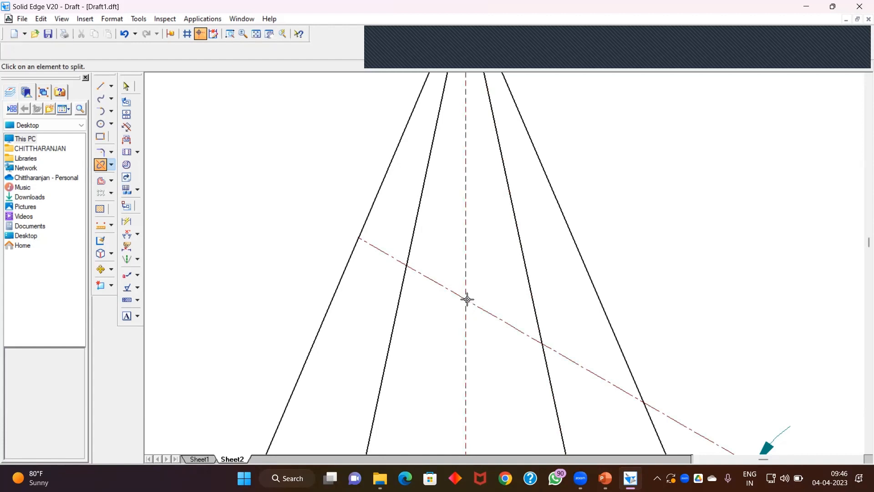
click(537, 321)
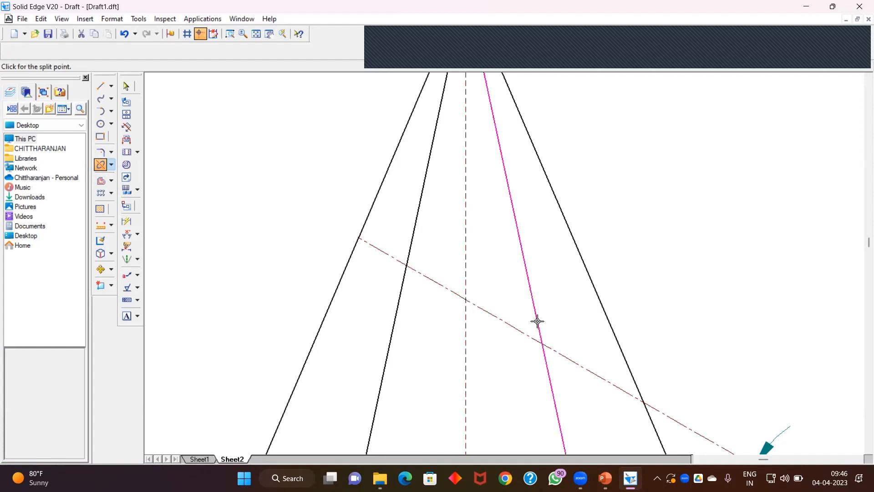
click(542, 344)
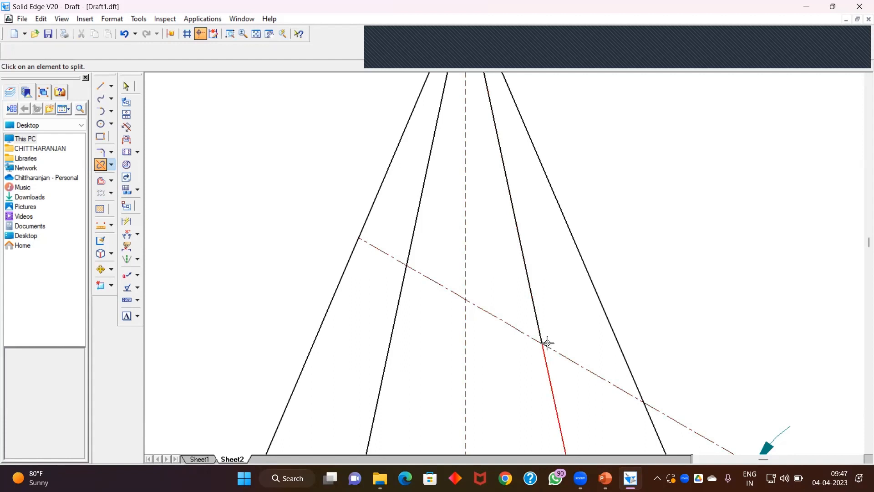
click(627, 362)
click(644, 400)
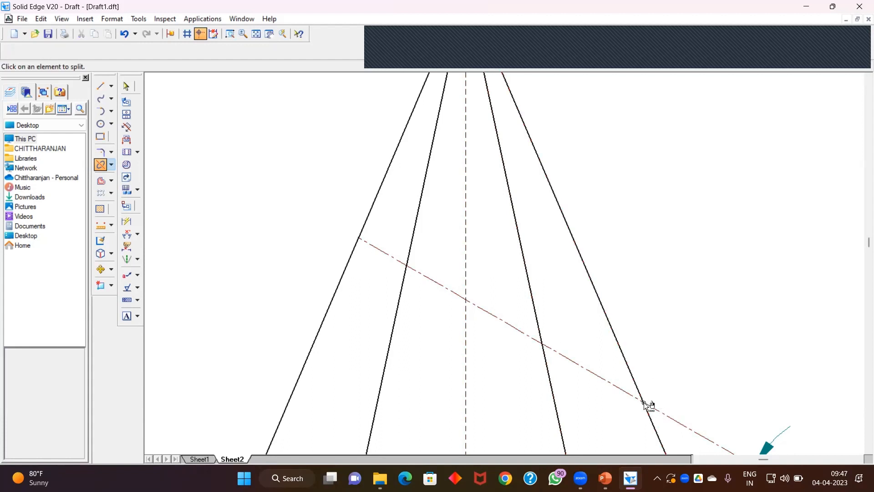
Step: Select the portions of the slant edges and axis above the cutting plane
click(261, 36)
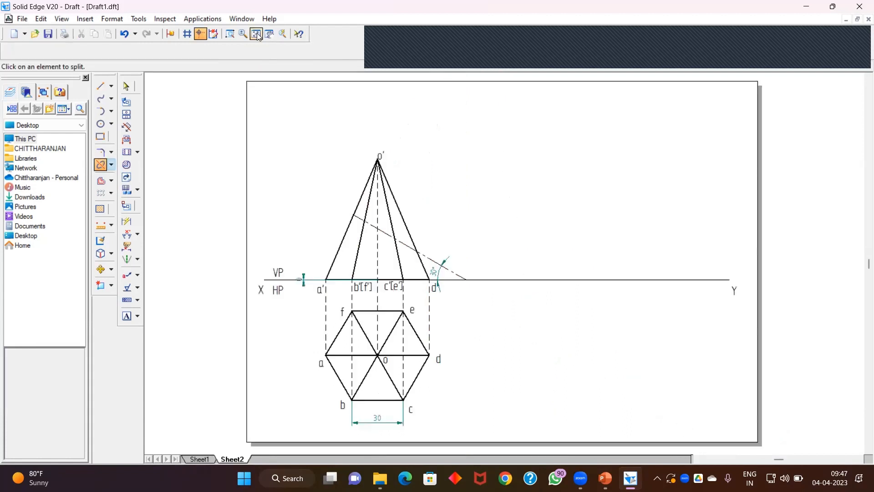
click(127, 87)
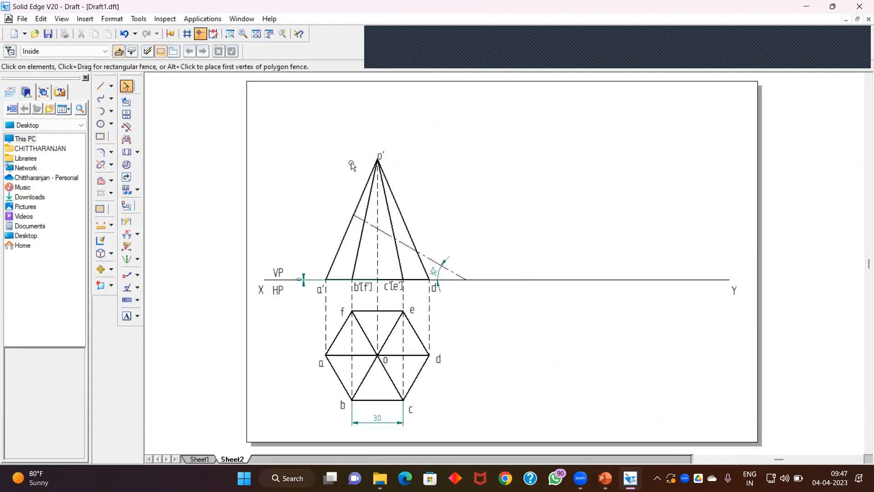
drag(341, 142, 437, 255)
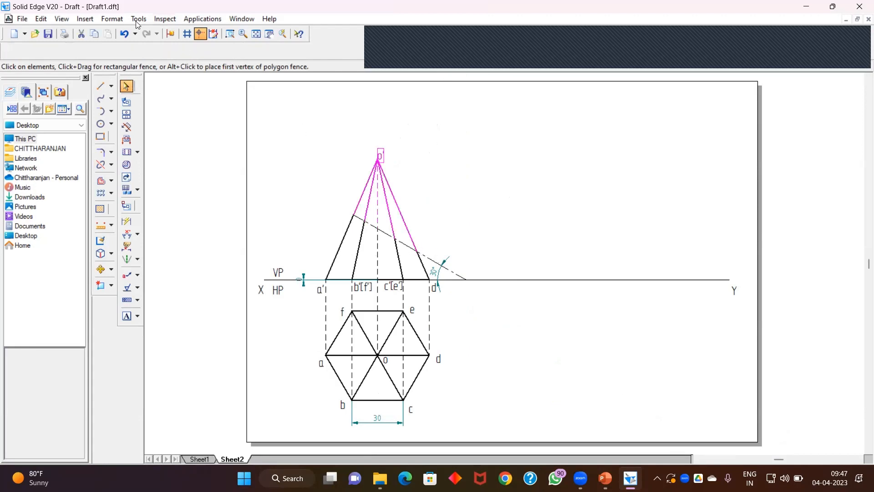
click(101, 86)
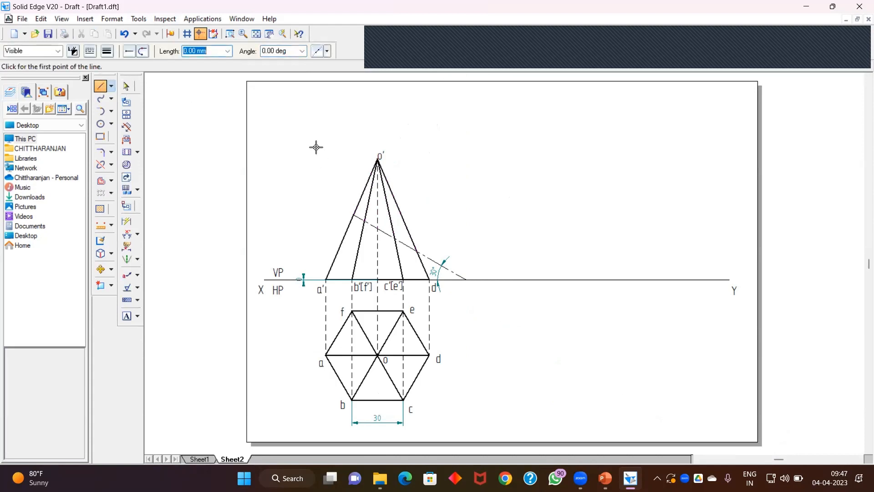
click(371, 195)
click(126, 86)
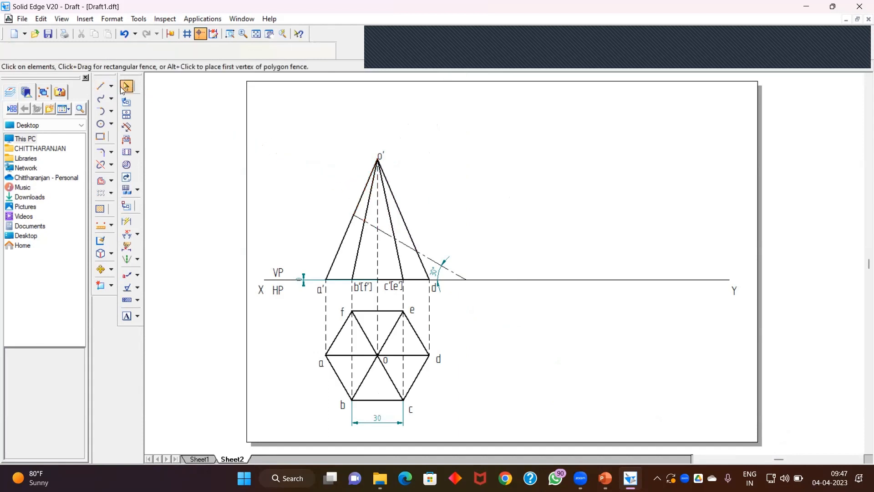
Step: Select the upper portions of the slant edges and axis above the cutting plane and reduce them to a thin line width
click(364, 194)
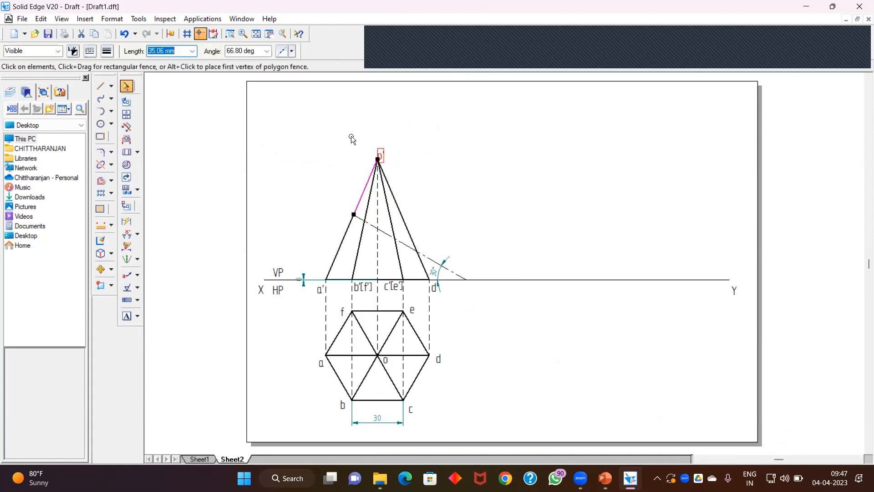
shift+click(368, 199)
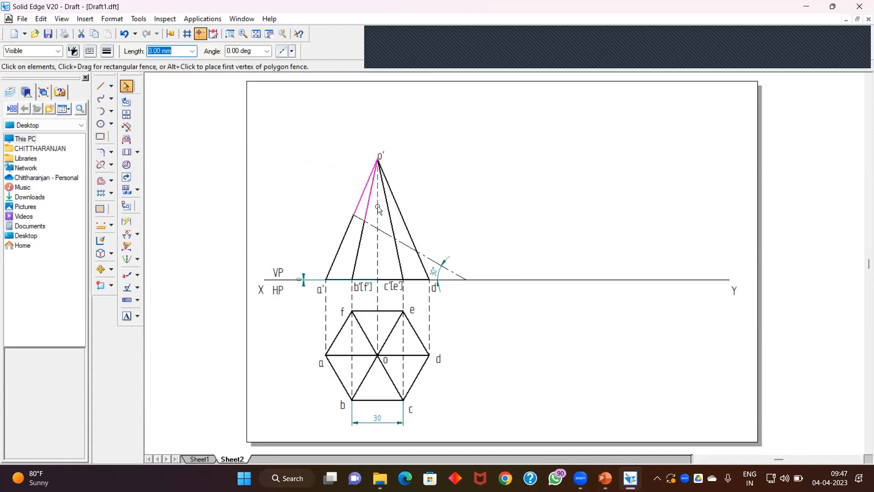
shift+click(391, 219)
click(109, 51)
click(121, 83)
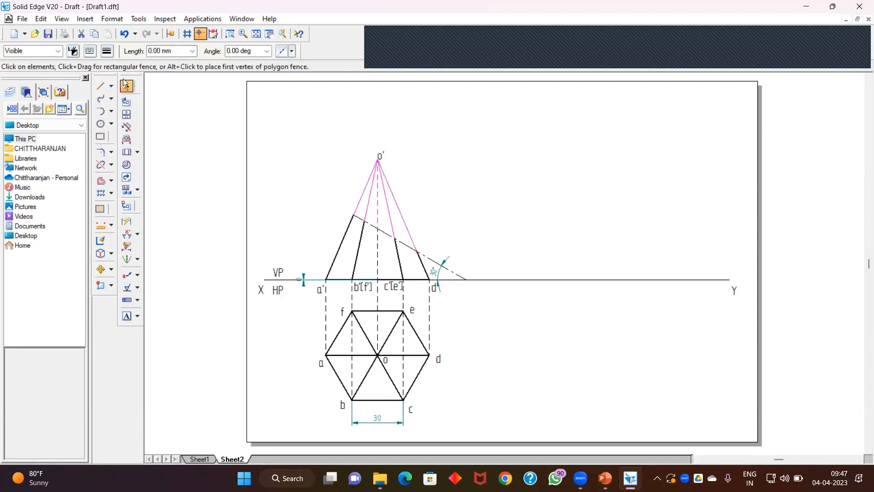
click(286, 152)
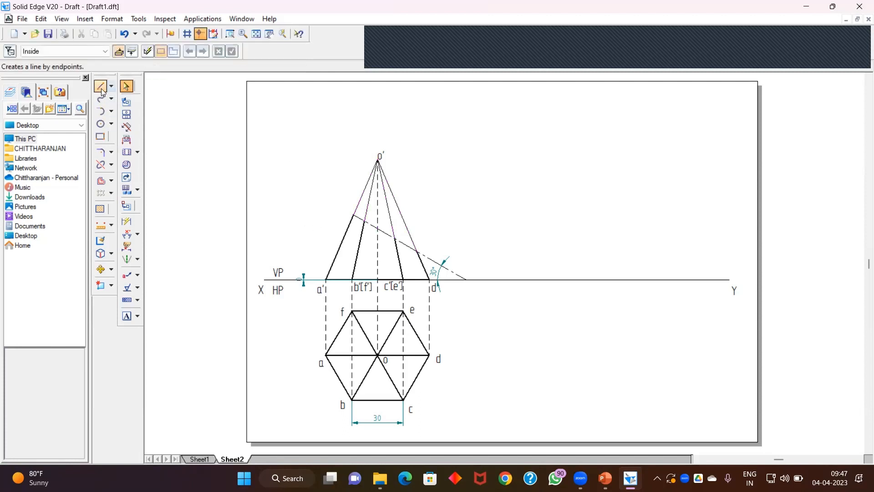
Step: Split the cutting plane line where it crosses the slant edge d'o'
click(100, 165)
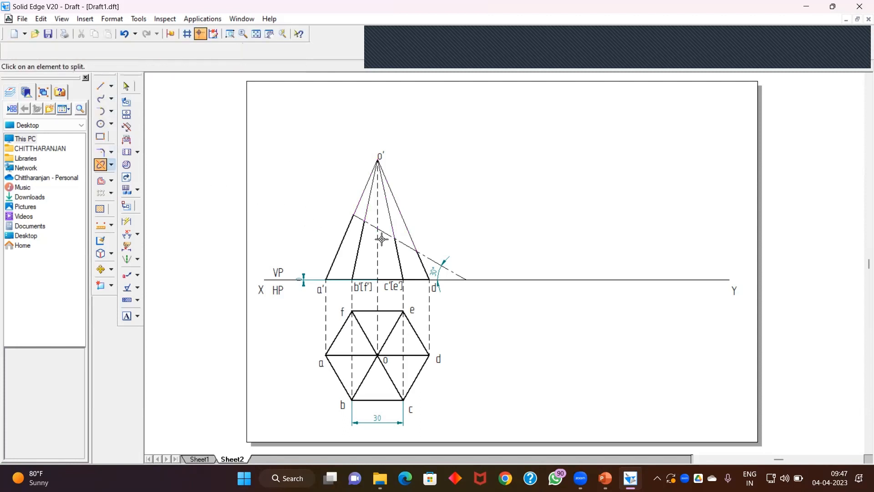
click(417, 251)
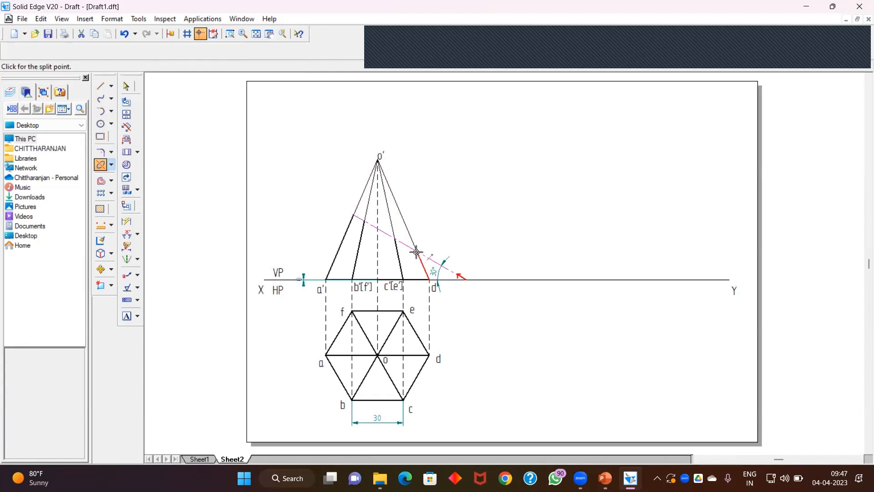
click(415, 251)
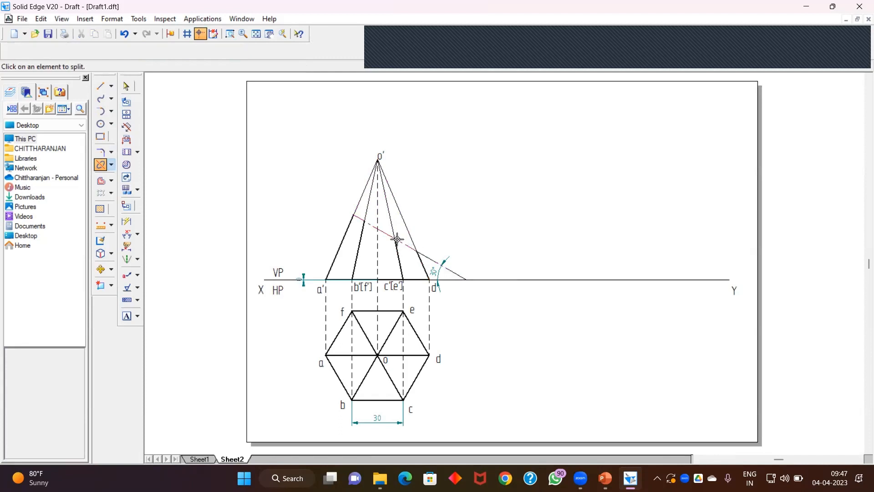
click(101, 85)
key(Escape)
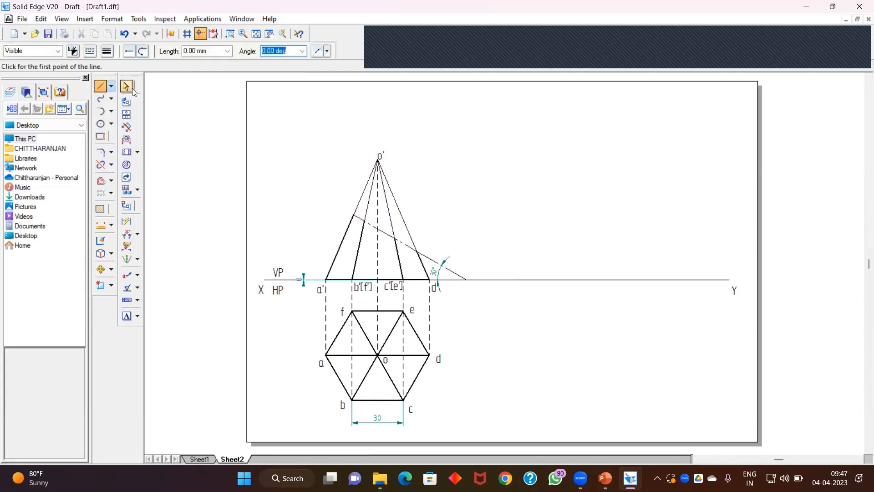
Step: Change the cutting plane segment inside the pyramid to a continuous 0.50 mm thick line
click(390, 241)
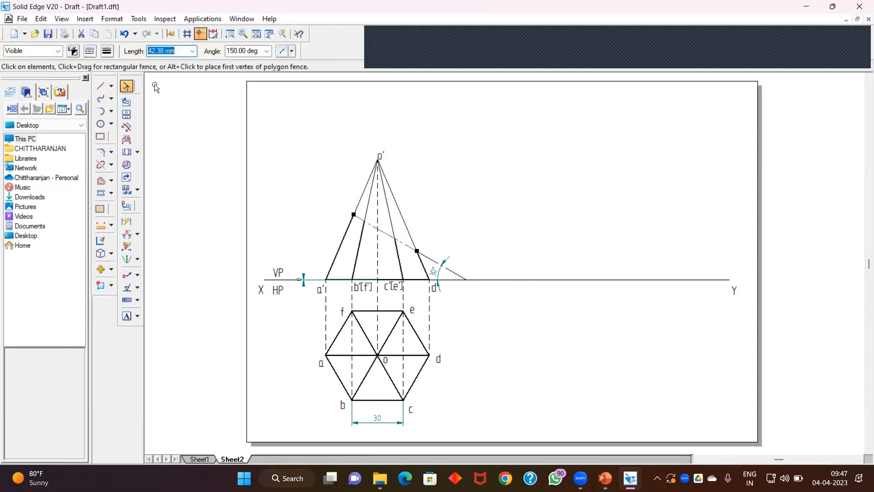
click(90, 50)
click(109, 66)
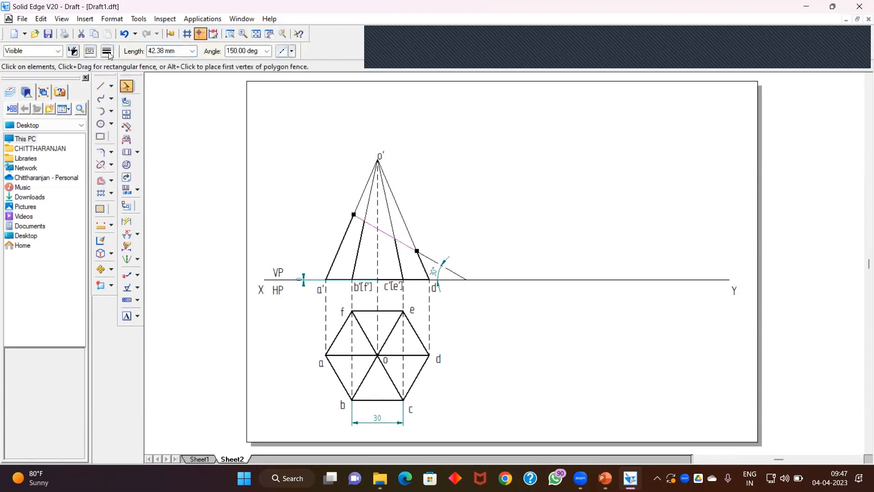
click(107, 51)
click(125, 94)
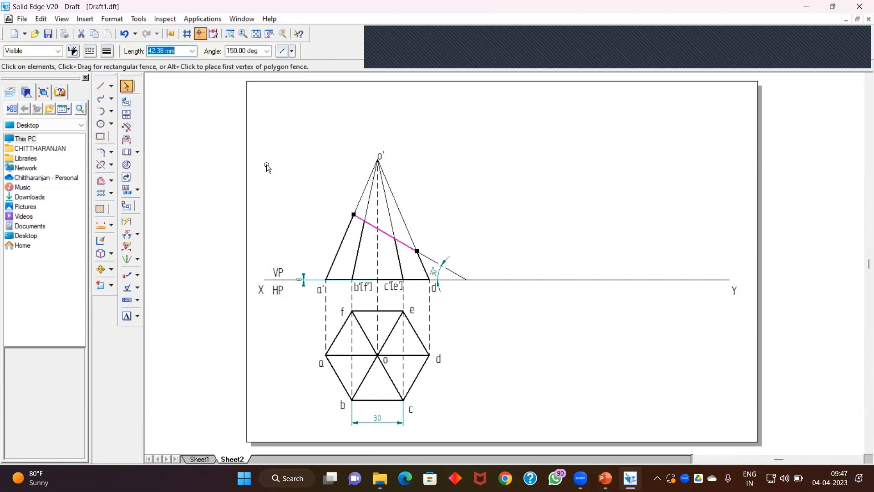
click(280, 176)
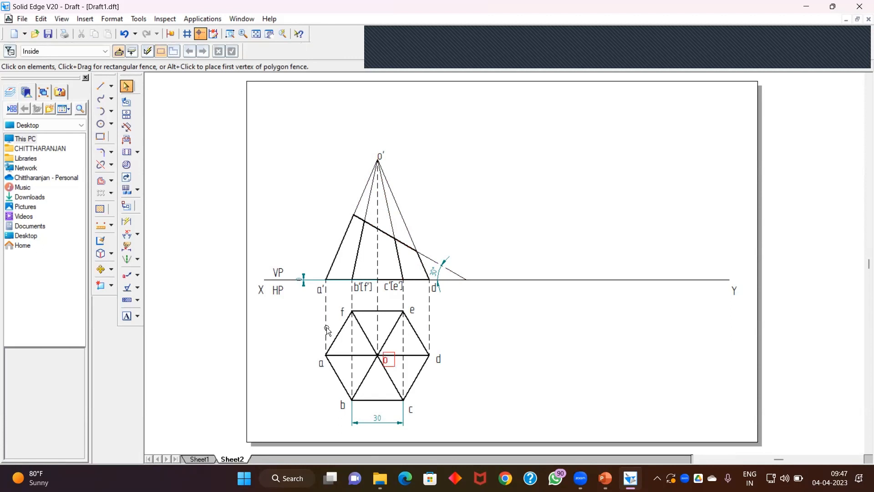
Step: Draw a thin dashed projector from the cut point on a'o' down to the line ao in the top view
click(101, 85)
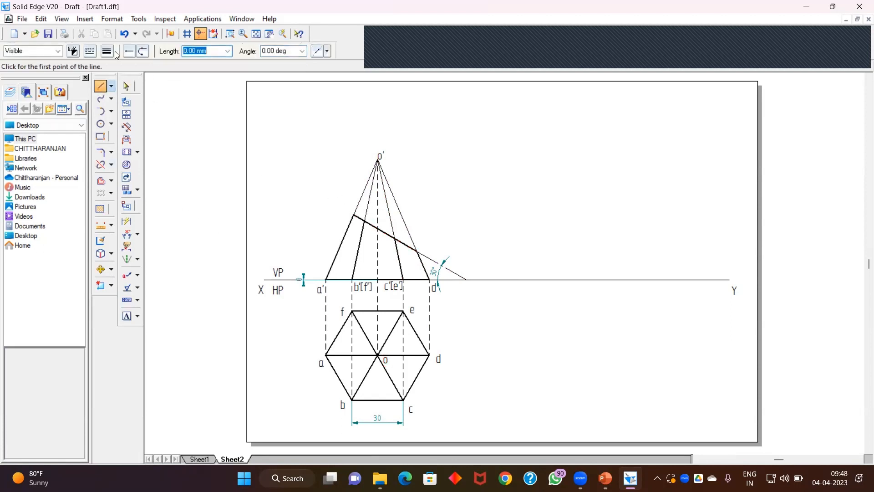
click(90, 51)
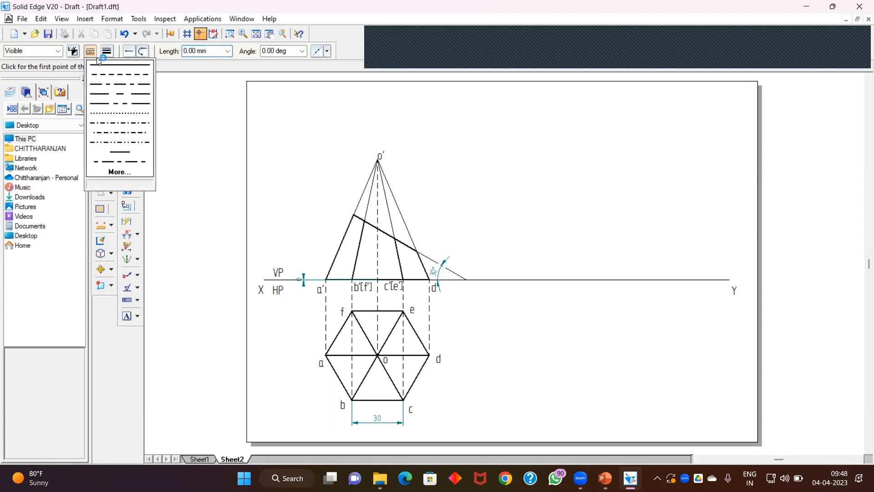
click(110, 88)
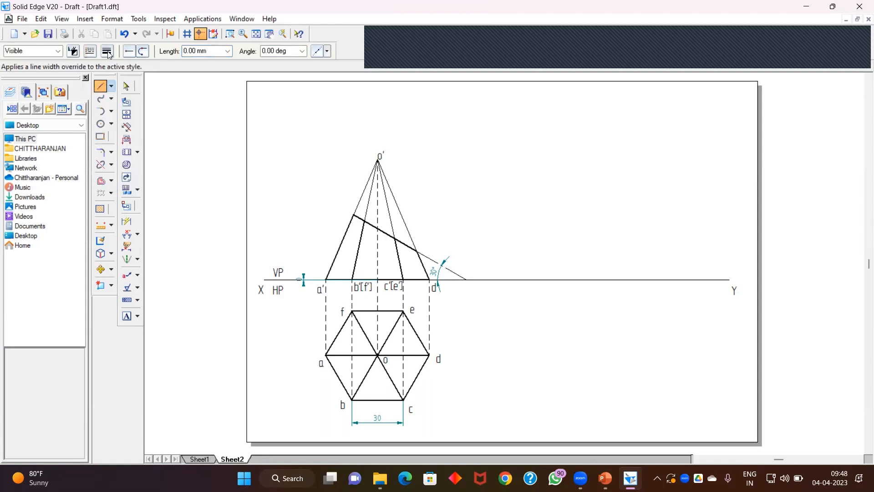
click(108, 52)
click(117, 82)
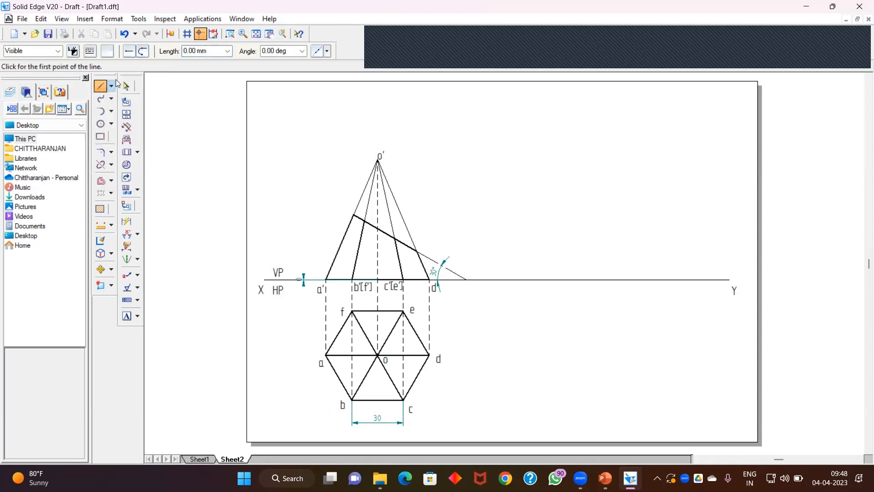
click(352, 215)
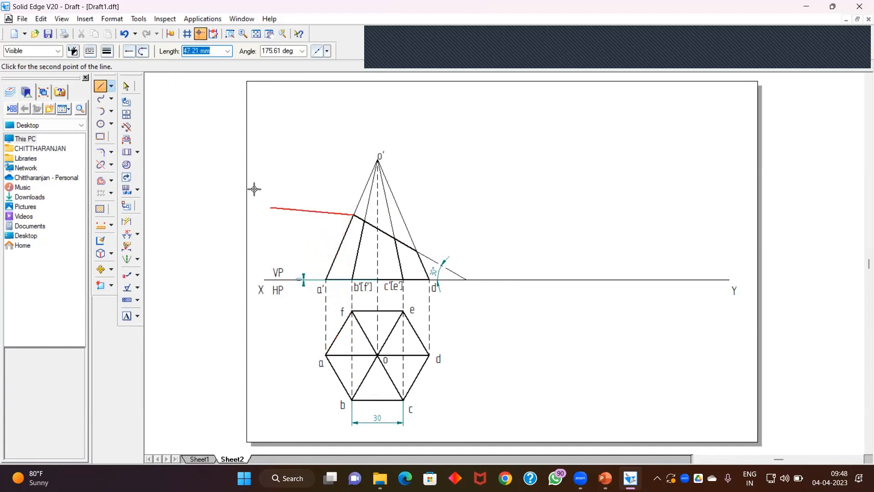
click(104, 87)
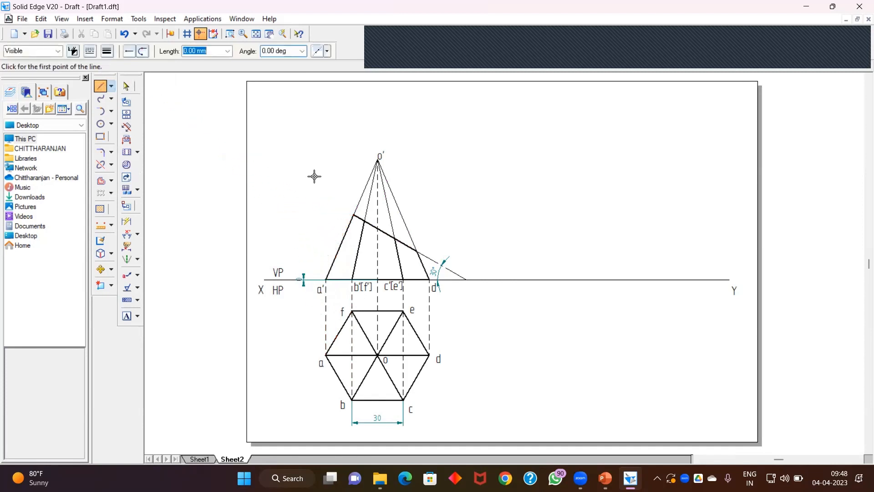
click(352, 215)
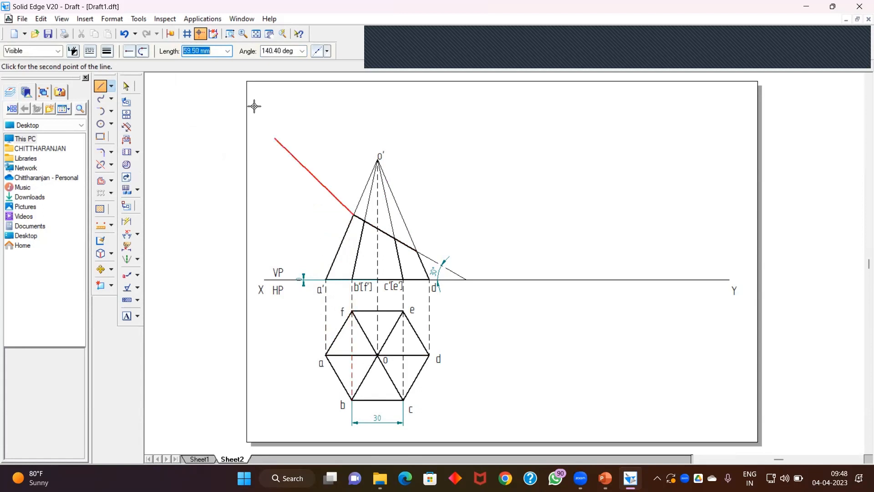
click(231, 35)
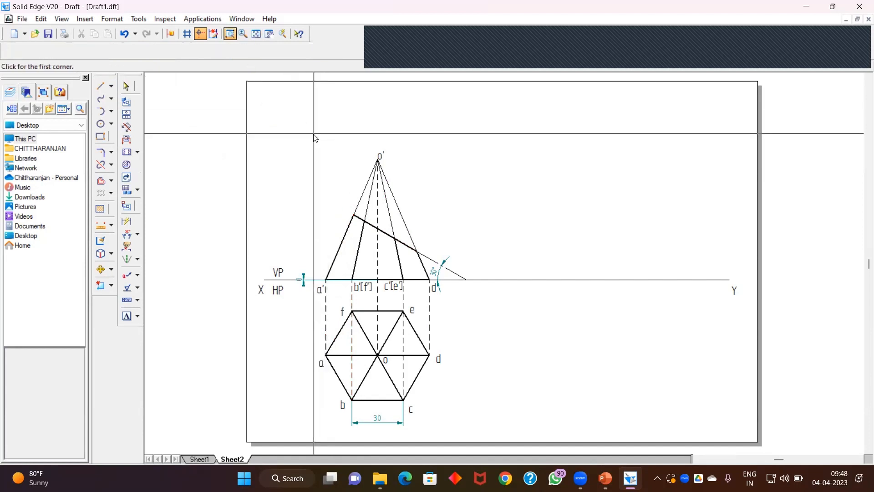
drag(314, 137, 469, 408)
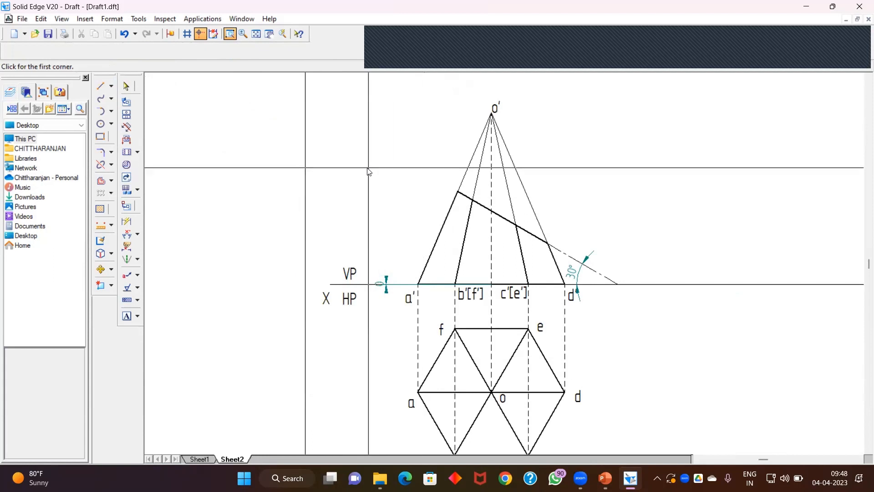
mouse_move(370, 183)
mouse_down()
mouse_move(445, 311)
mouse_move(613, 451)
mouse_up()
key(Escape)
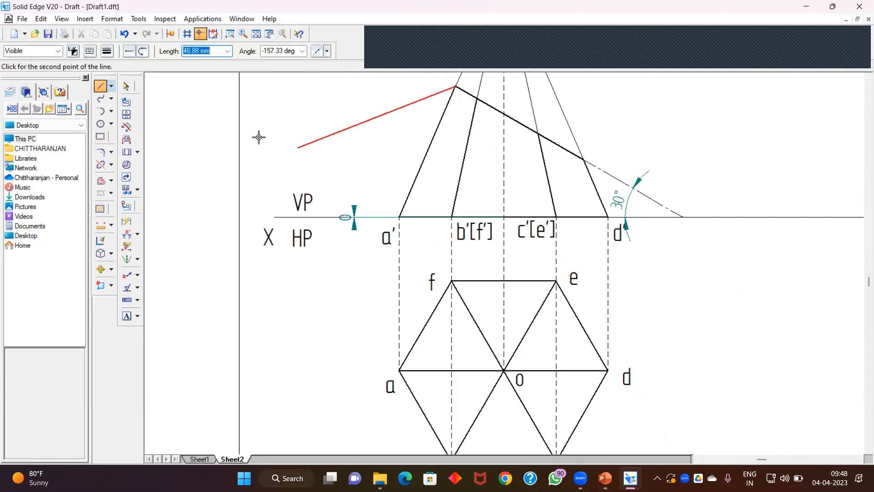
click(457, 371)
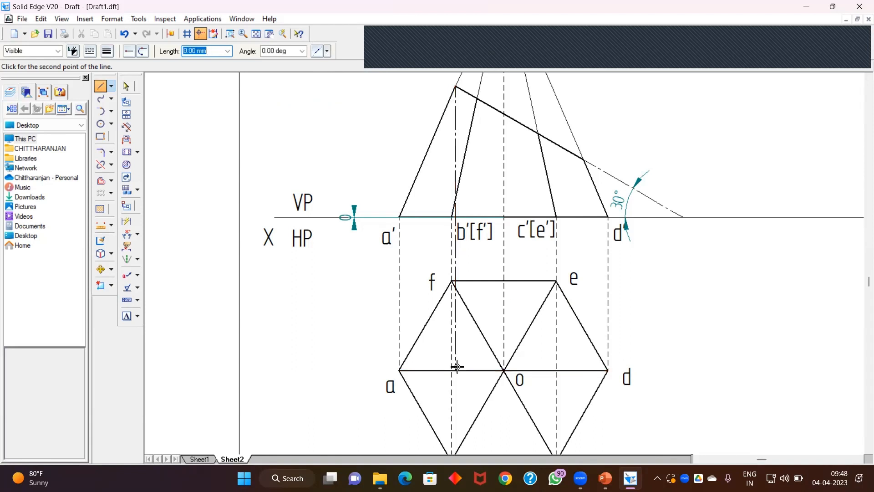
key(Escape)
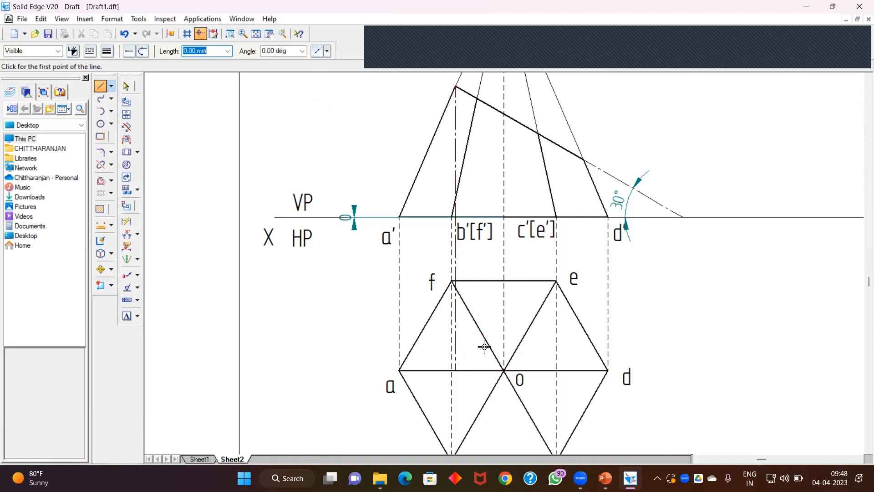
Step: Draw dashed projectors from the cut points on b'o', c'o' and d'o' down to their corresponding lines in the top view
click(477, 98)
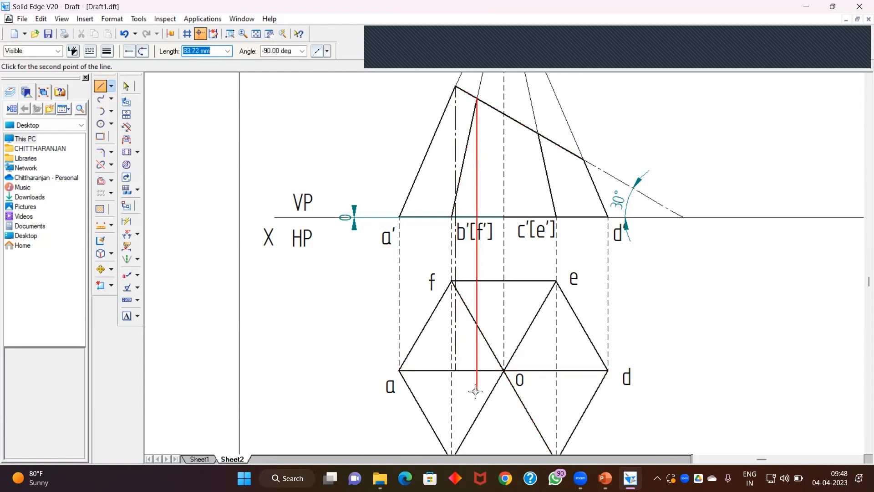
click(477, 418)
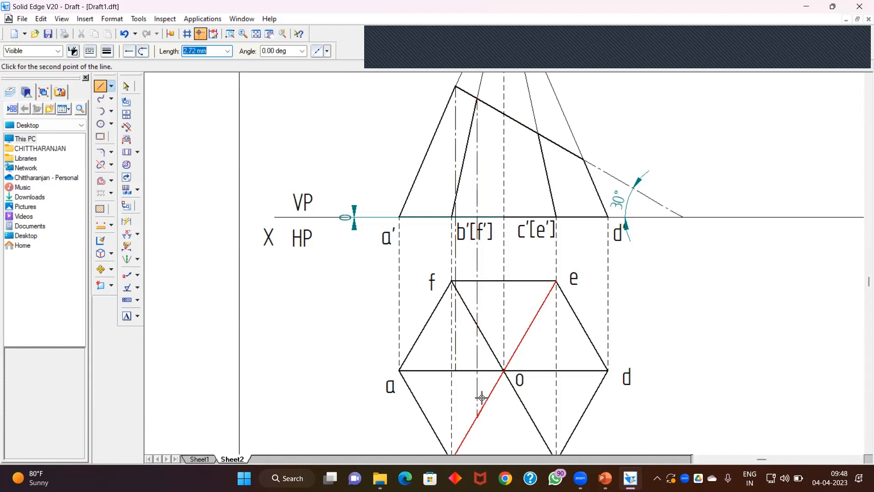
right_click(499, 321)
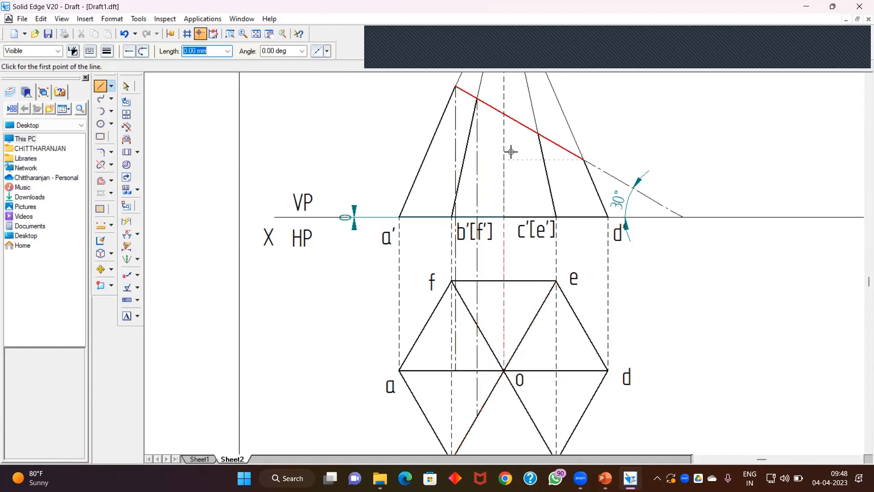
click(538, 131)
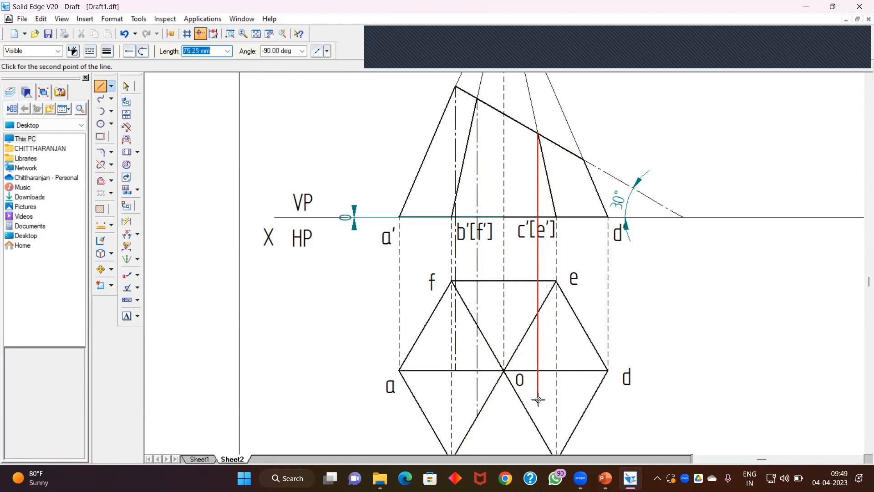
right_click(533, 414)
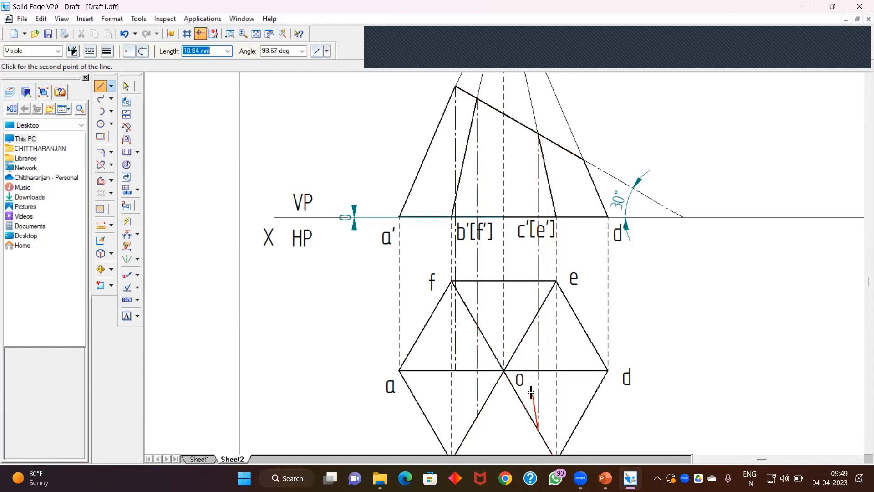
click(584, 160)
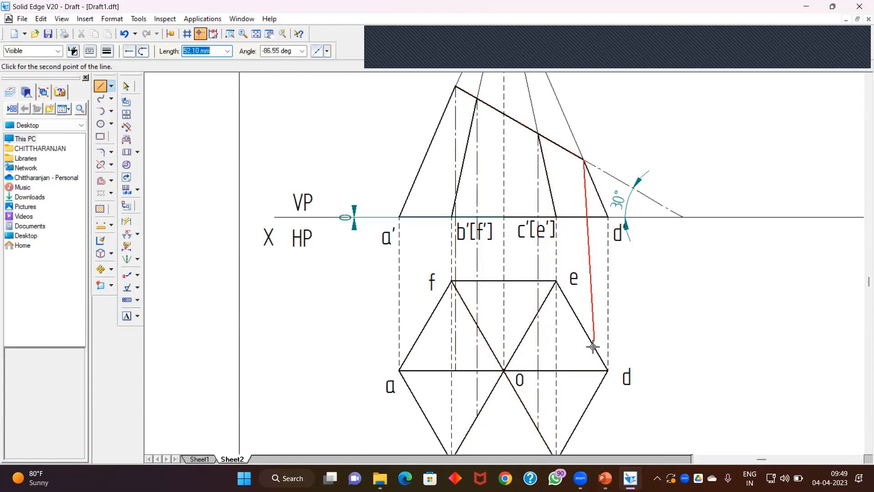
click(583, 369)
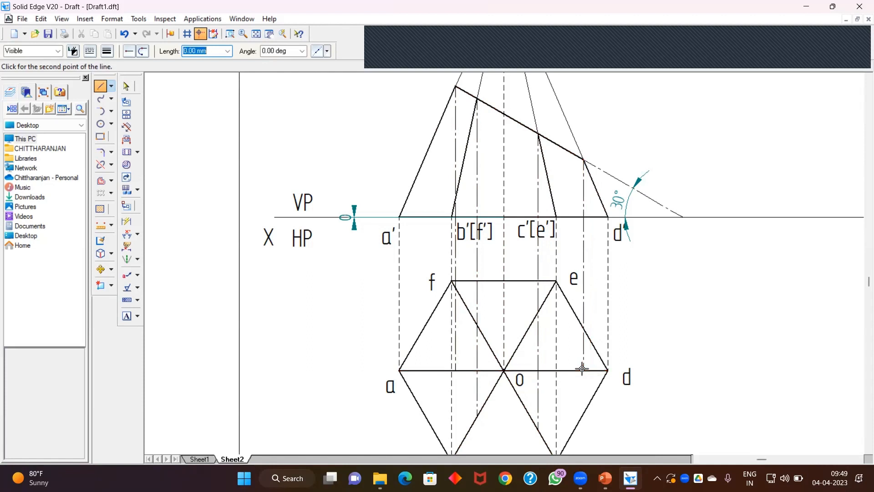
right_click(678, 275)
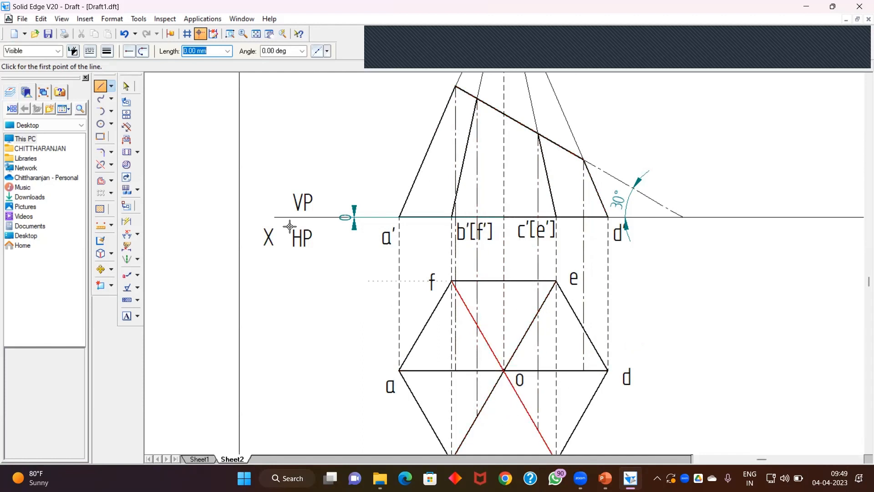
Step: Draw the sectional top view outline as a closed continuous 0.50 mm polygon joining the cut points on the top-view edges
click(101, 88)
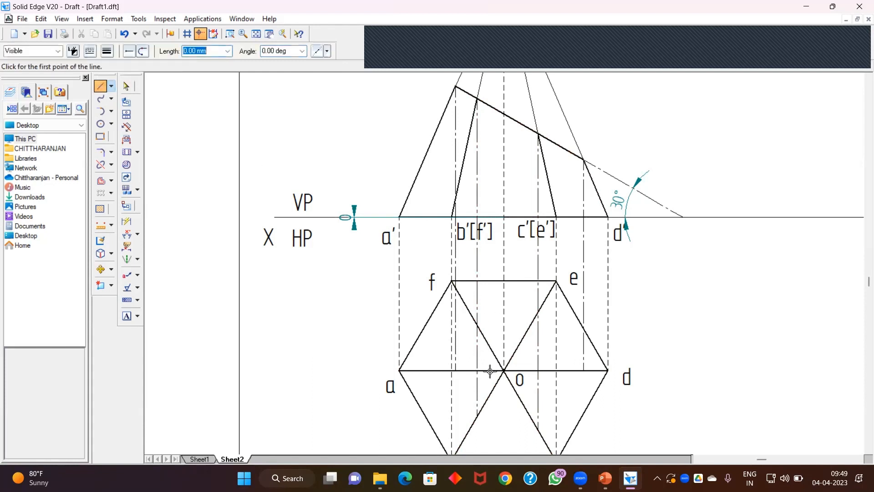
click(106, 50)
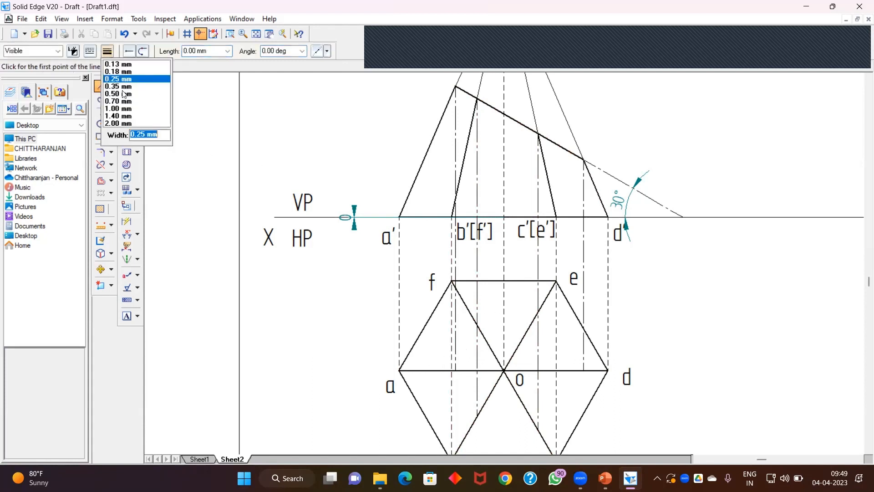
click(122, 95)
click(92, 54)
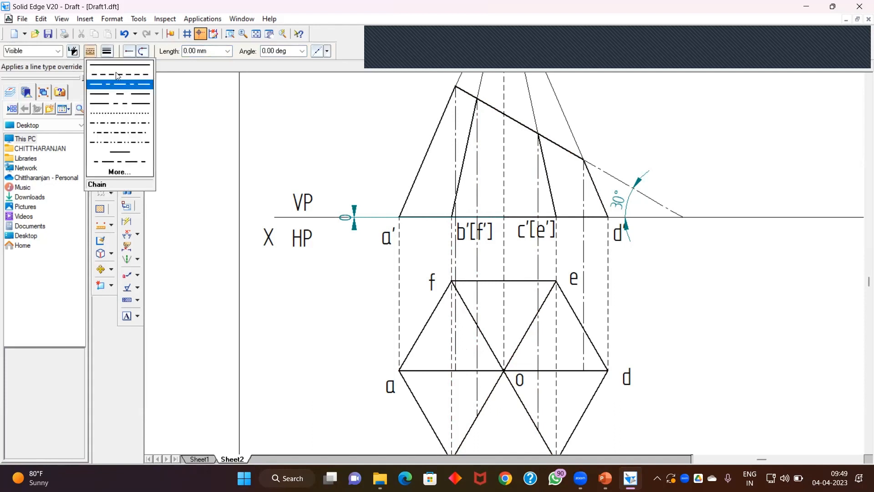
click(118, 66)
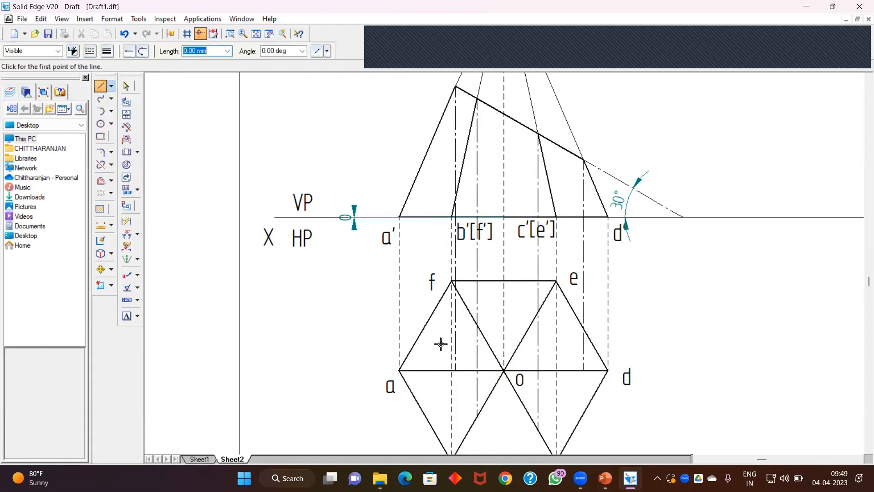
click(455, 370)
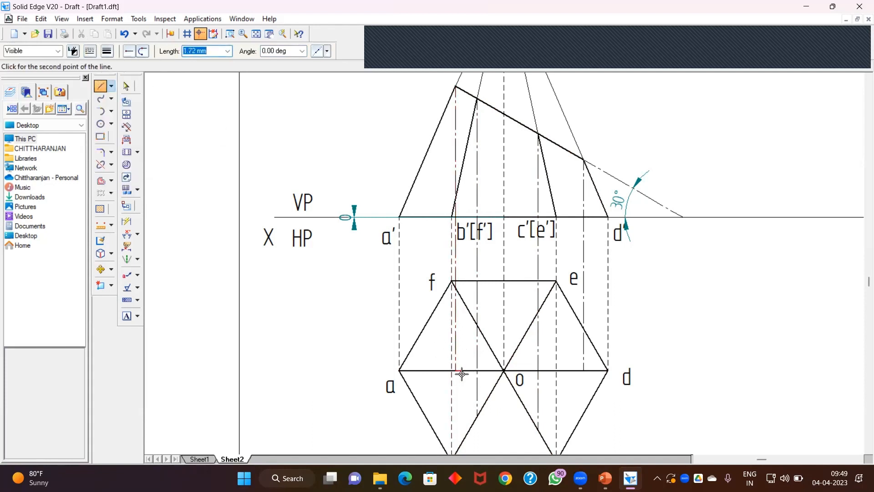
click(478, 417)
click(539, 430)
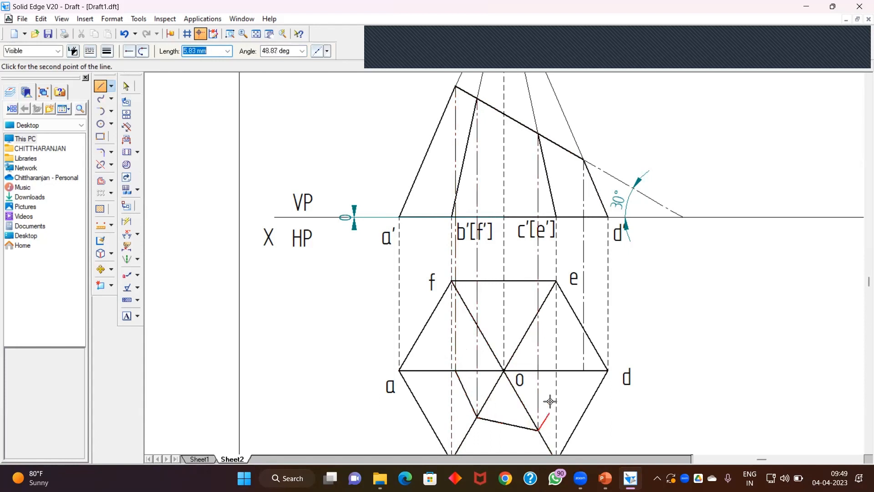
click(583, 370)
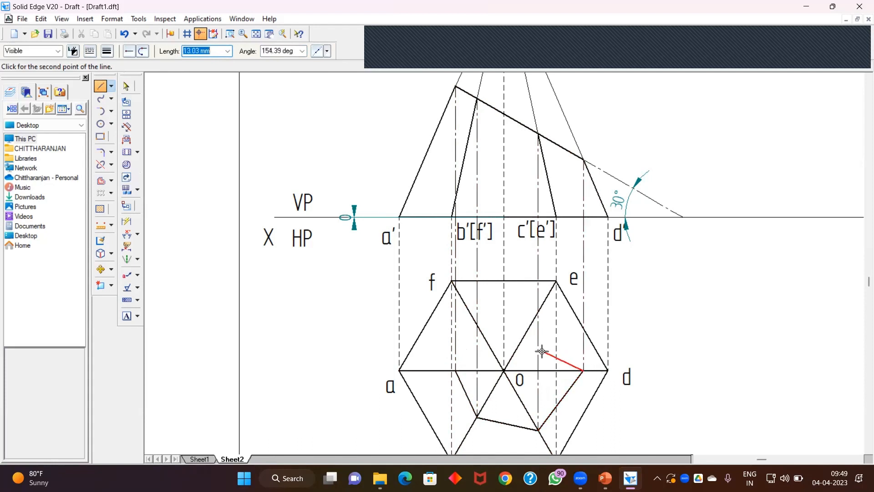
click(539, 312)
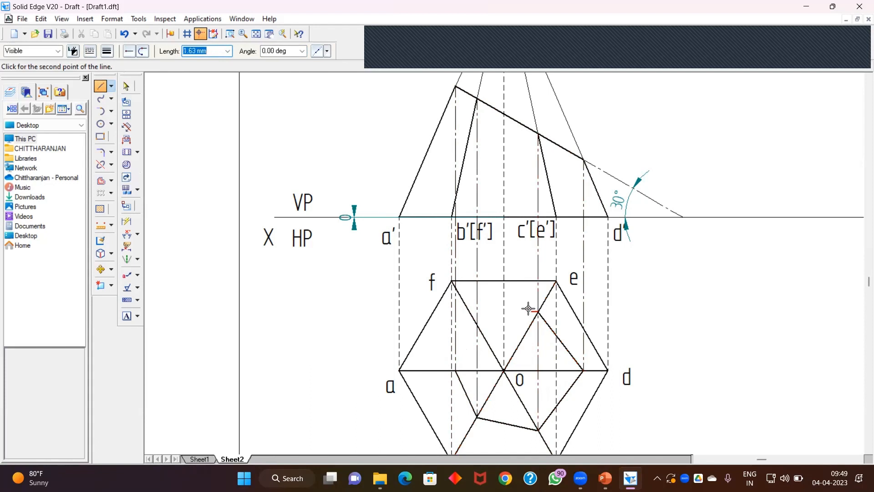
click(477, 325)
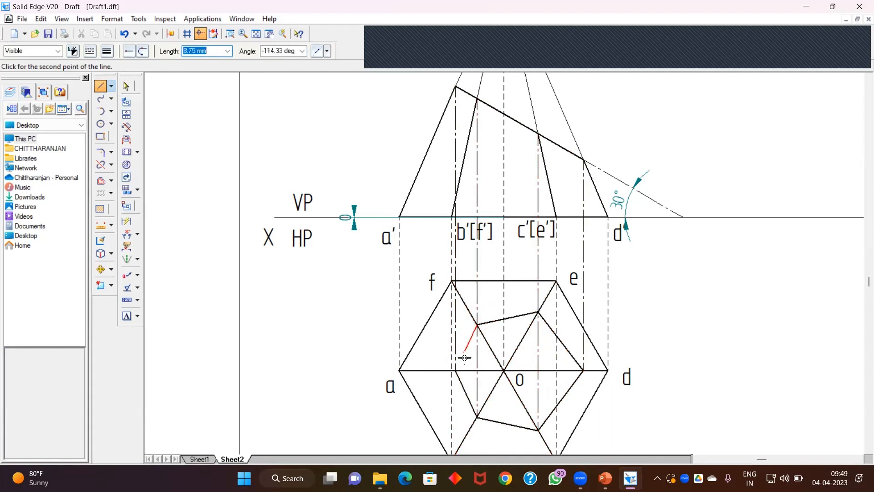
click(456, 371)
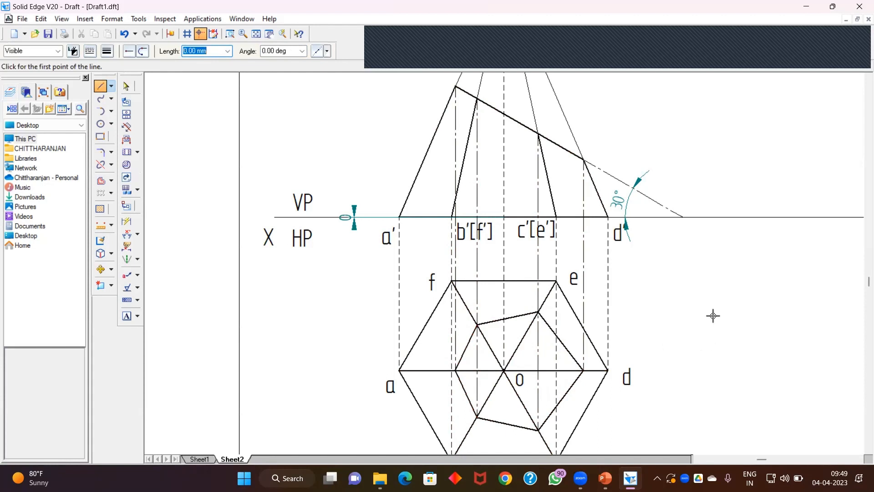
click(129, 85)
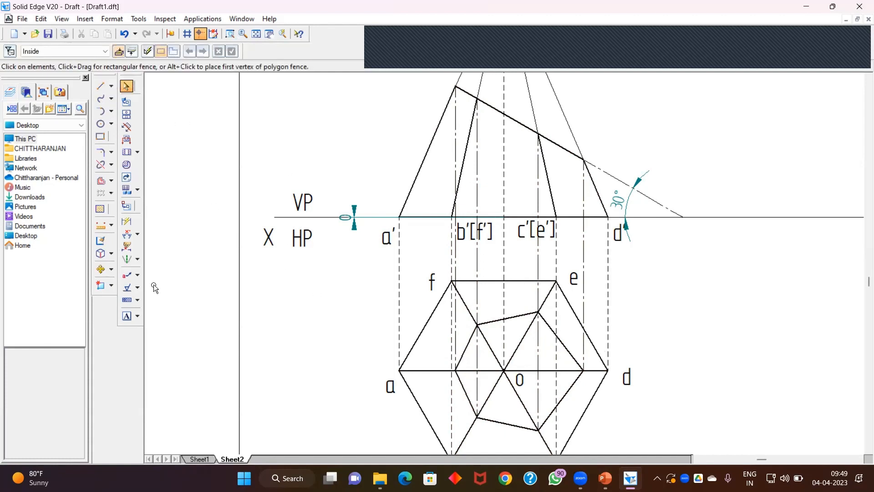
Step: Label the section points 1 to 6 around the sectional outline in the top view
click(127, 316)
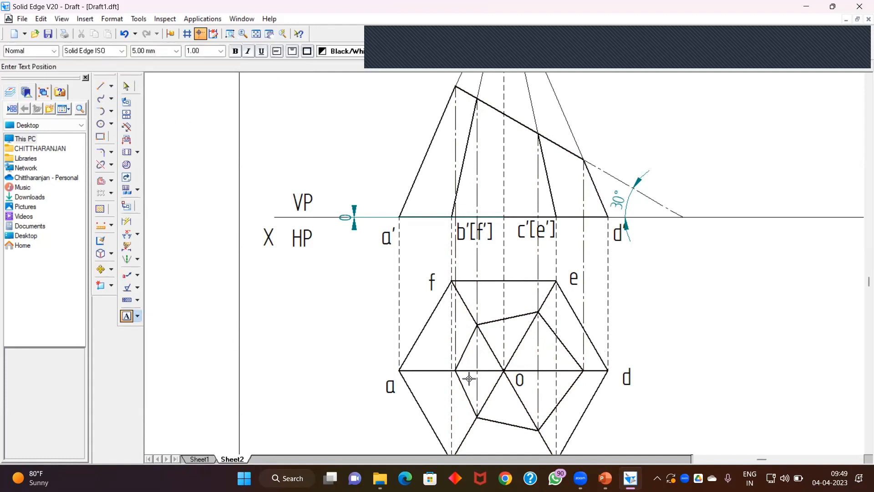
click(437, 352)
click(479, 424)
click(481, 422)
text(2)
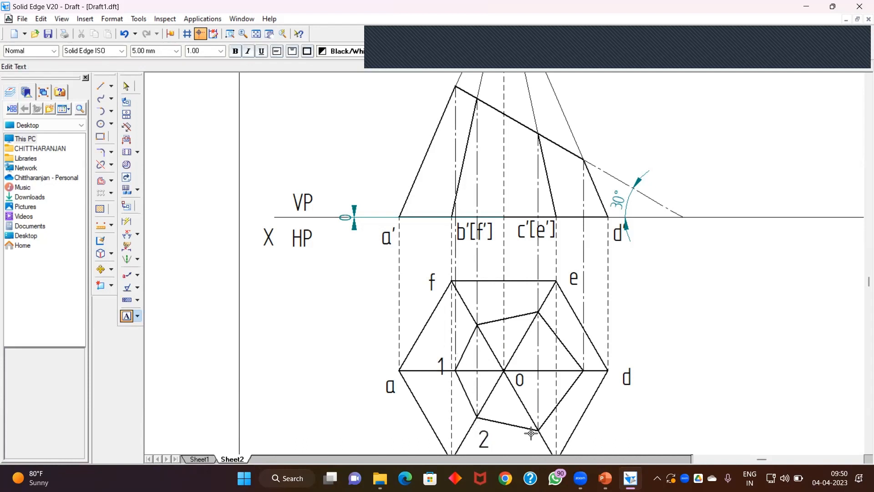
text(3)
click(584, 373)
text(4)
click(519, 294)
text(5)
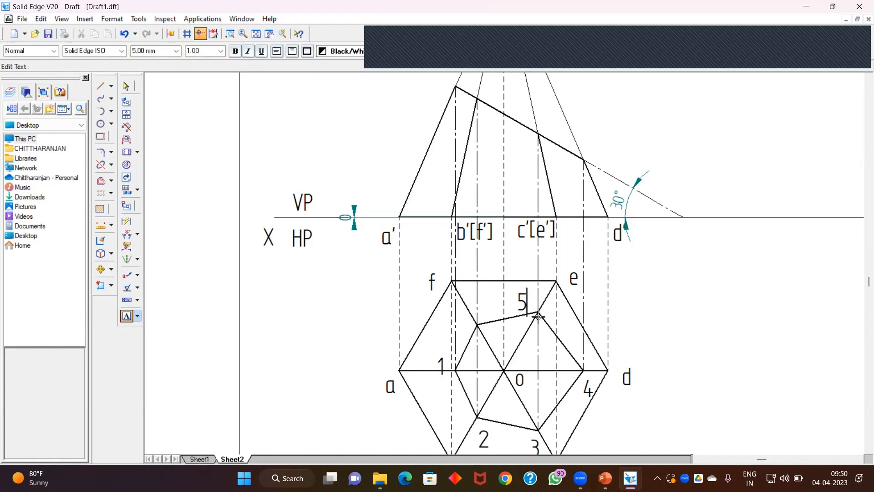
click(458, 308)
text(6)
Step: Label the cut points in the front view as 1', 2'[6'], 3'[5'] and 4'
click(256, 34)
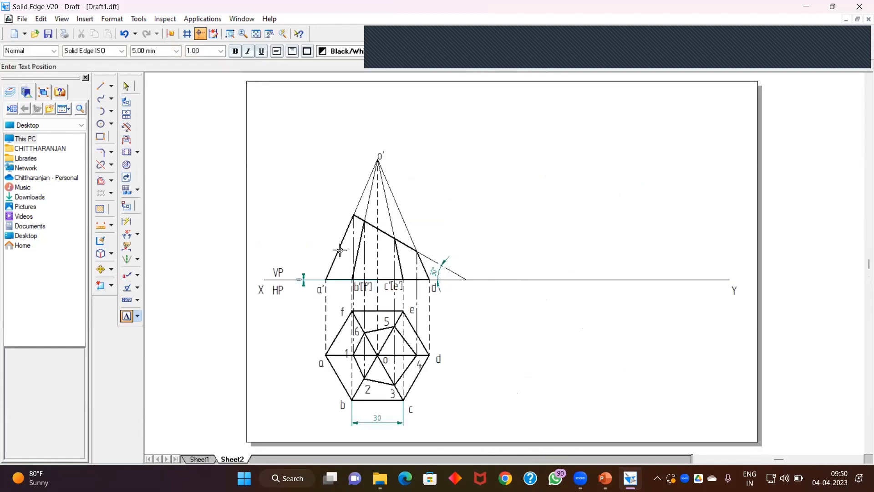
click(342, 199)
text(1)
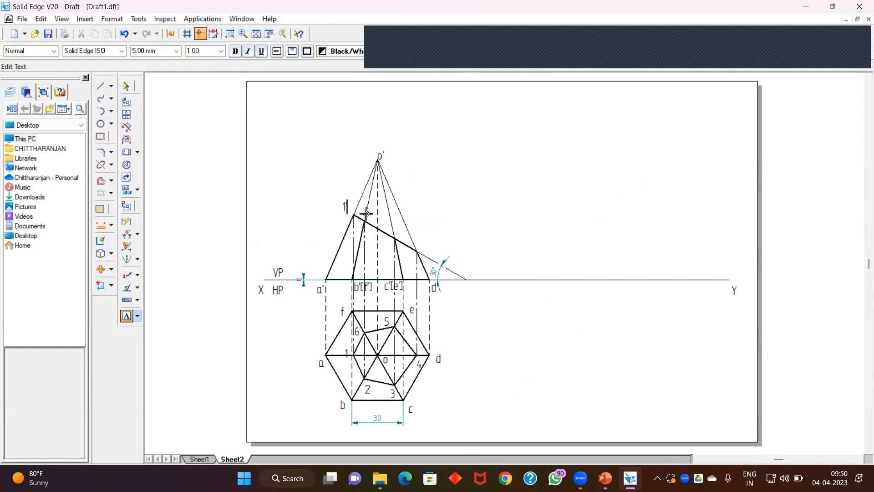
text(')
text(')
text([)
text(6)
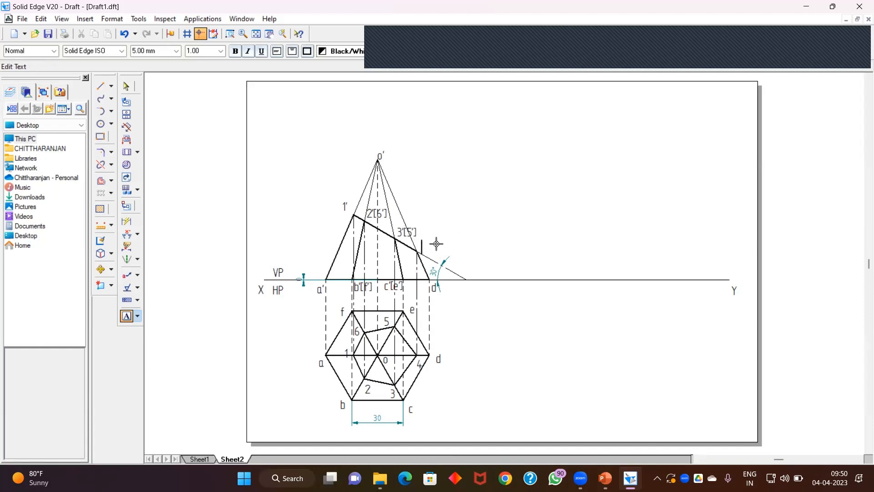
text(4')
click(127, 87)
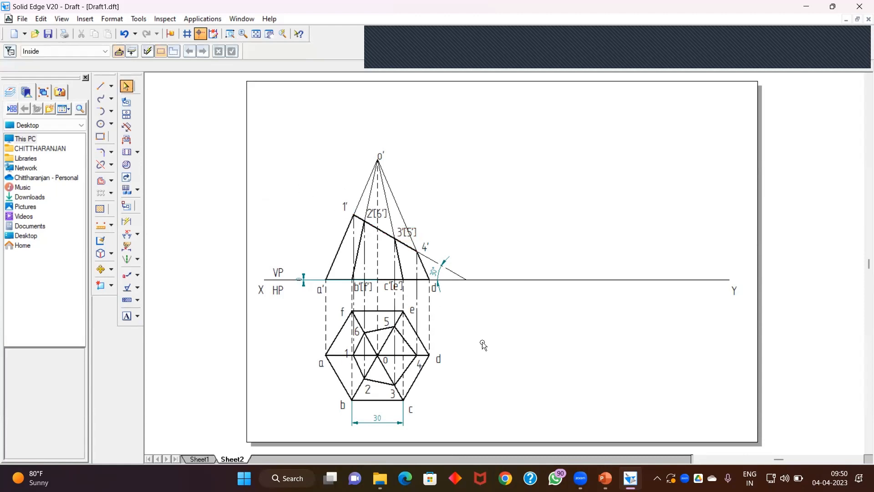
Step: Switch to the PowerPoint slide to reread the problem statement, then return to the drawing
click(605, 479)
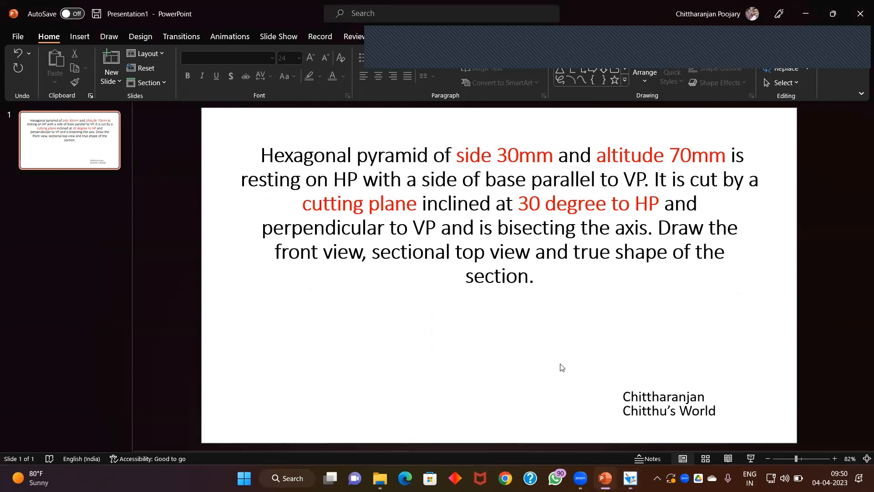
key(alt+Tab)
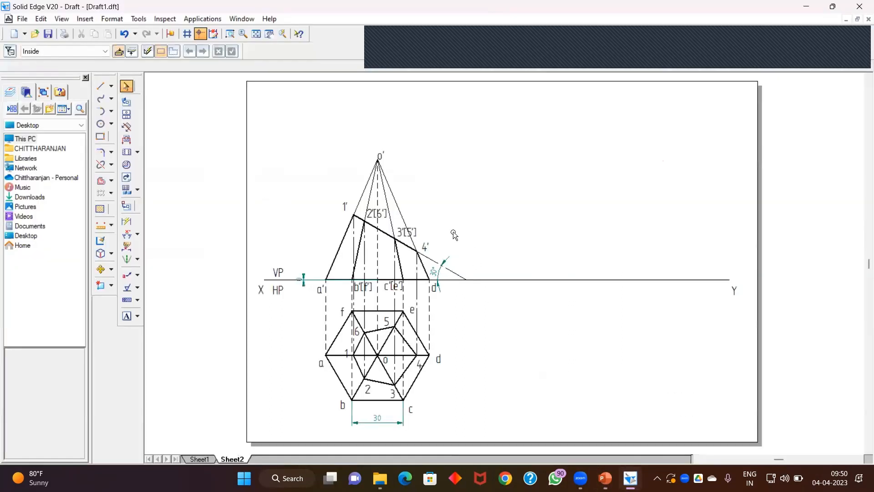
click(101, 86)
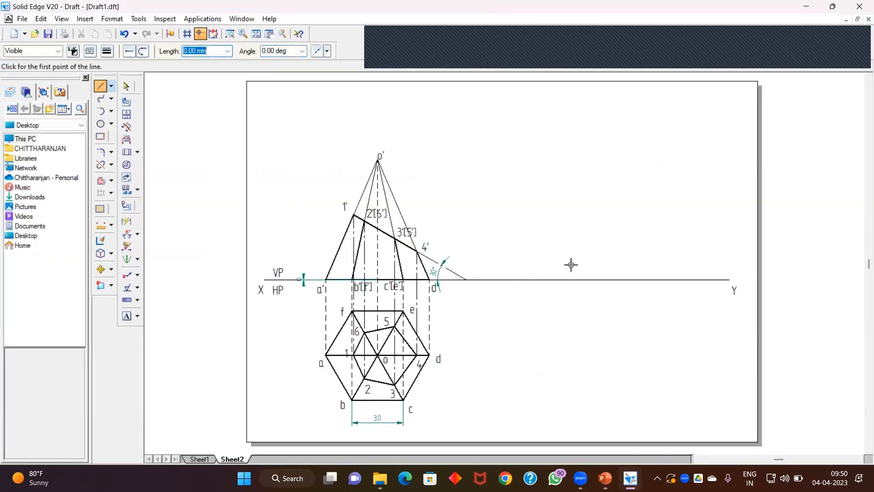
click(567, 279)
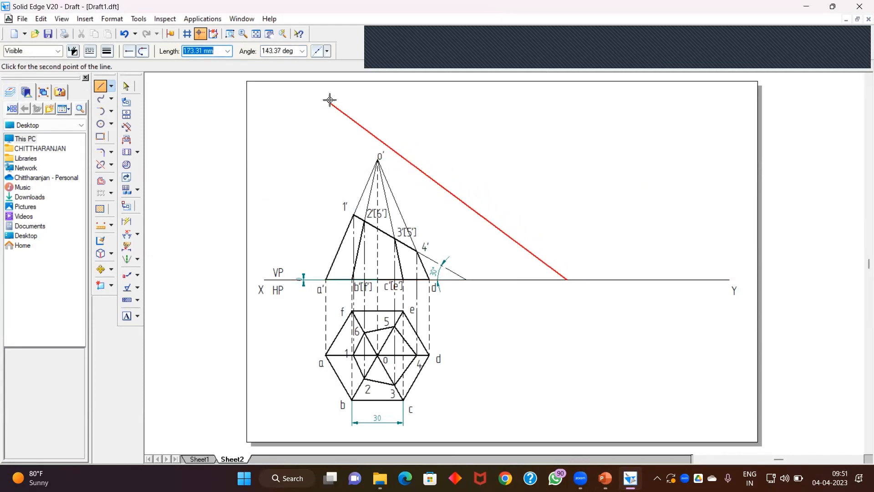
click(126, 86)
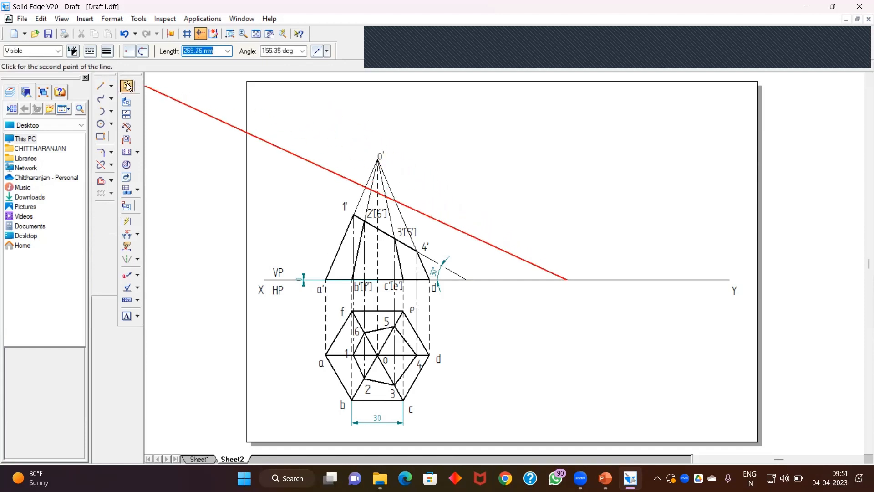
Step: Draw a new reference line from the XY line at 150°, parallel to the cutting plane, above the front view
click(100, 86)
click(633, 279)
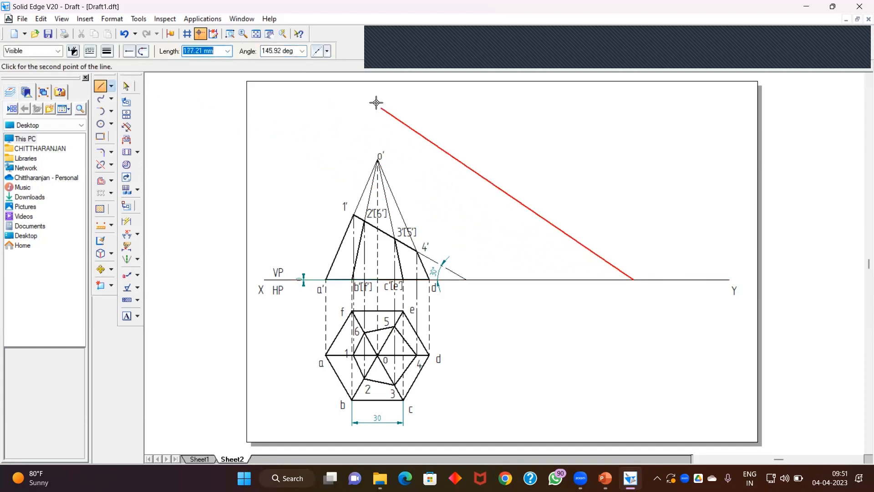
text(1)
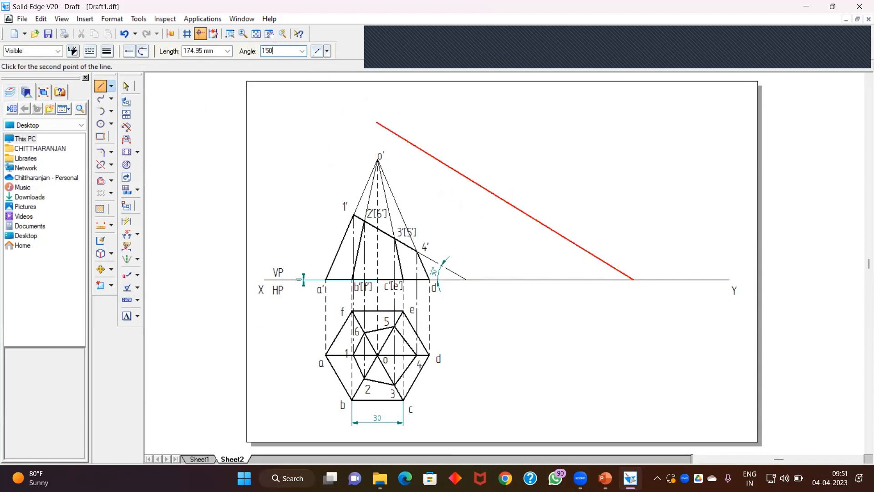
text(50)
key(Tab)
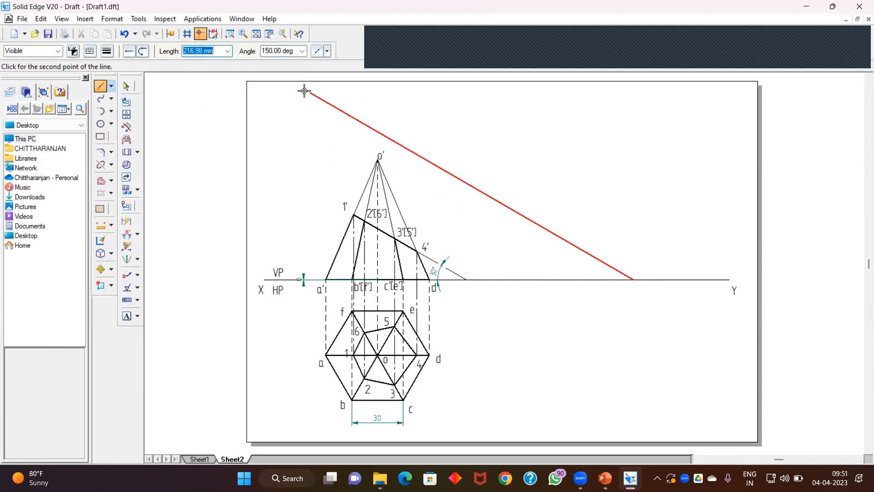
click(331, 121)
right_click(325, 120)
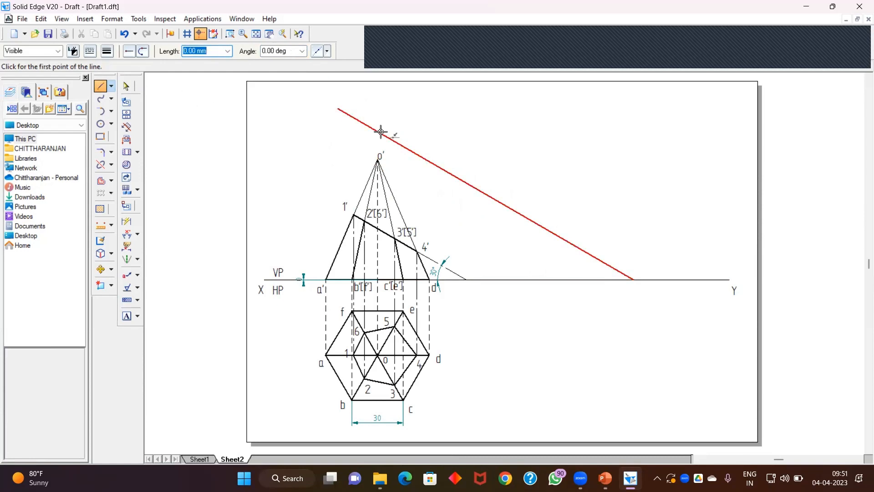
Step: Change the new reference line's width to 0.35 mm
click(126, 86)
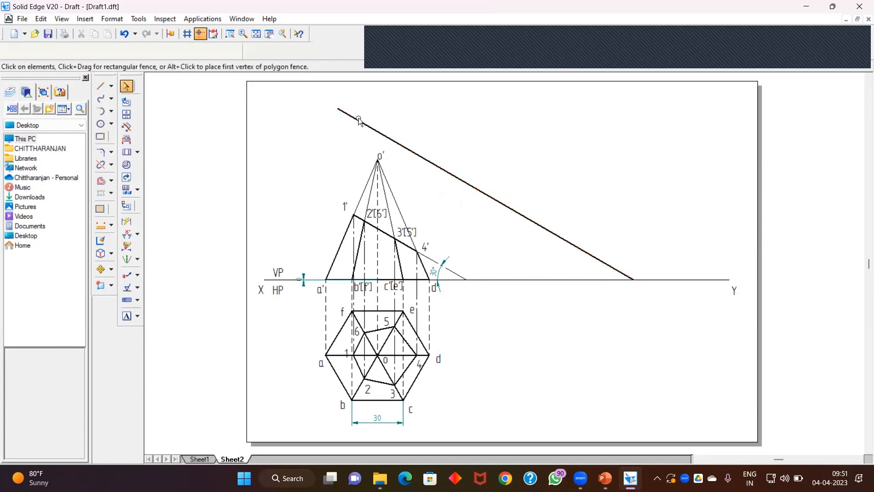
click(359, 121)
click(105, 52)
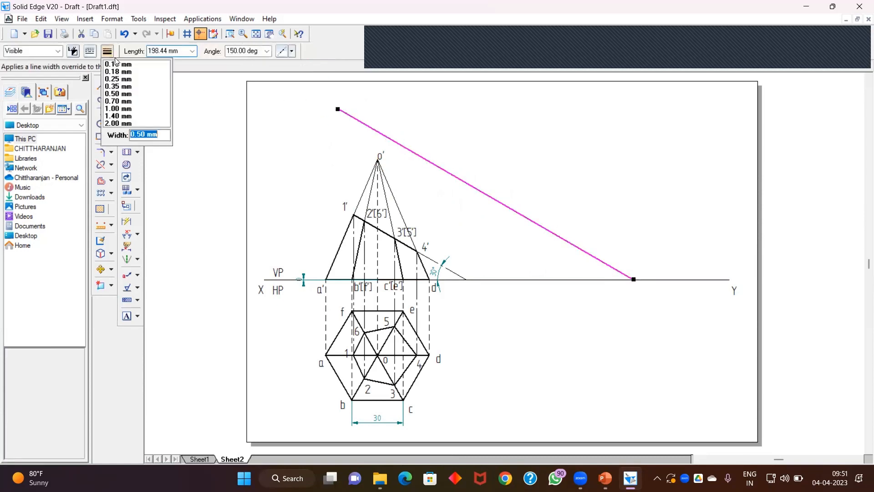
click(123, 87)
click(275, 148)
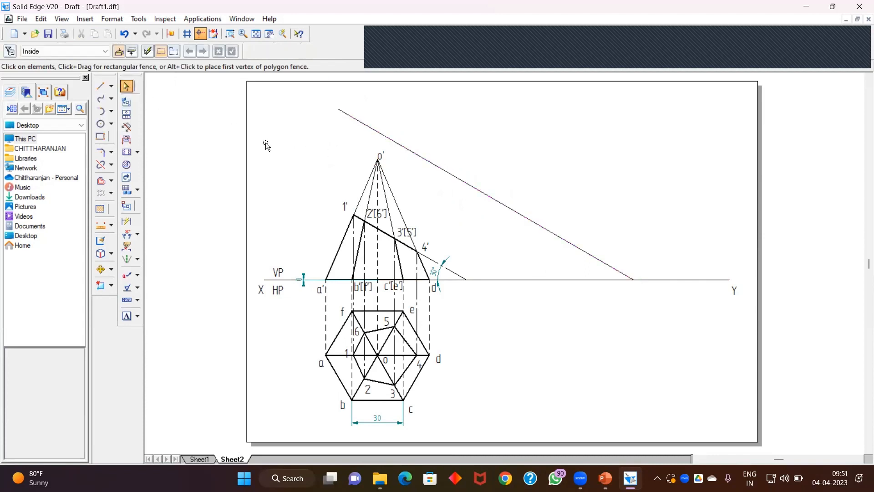
Step: Start a continuous 0.25 mm projector from point 1' perpendicular to the new reference line
click(101, 86)
click(90, 51)
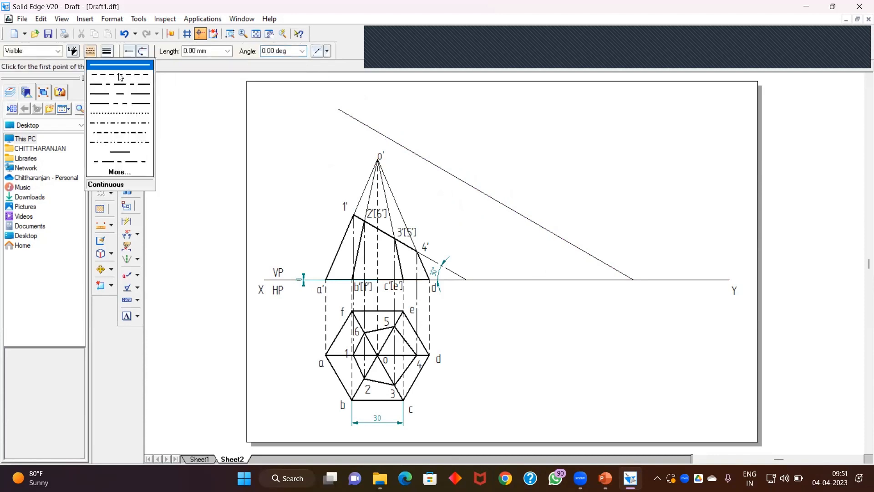
click(119, 65)
click(107, 51)
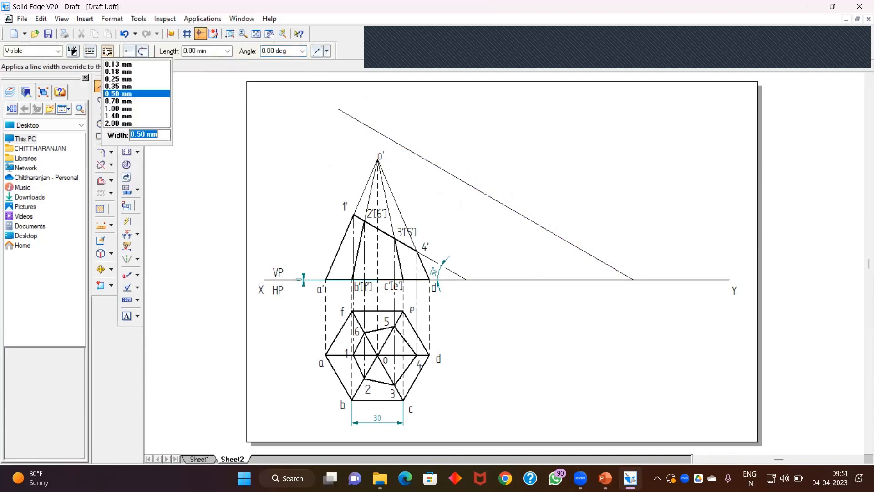
click(126, 81)
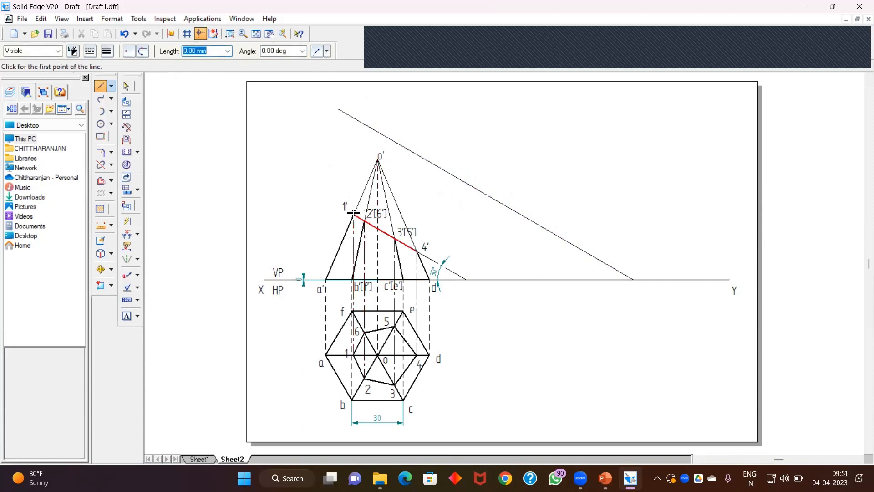
click(354, 215)
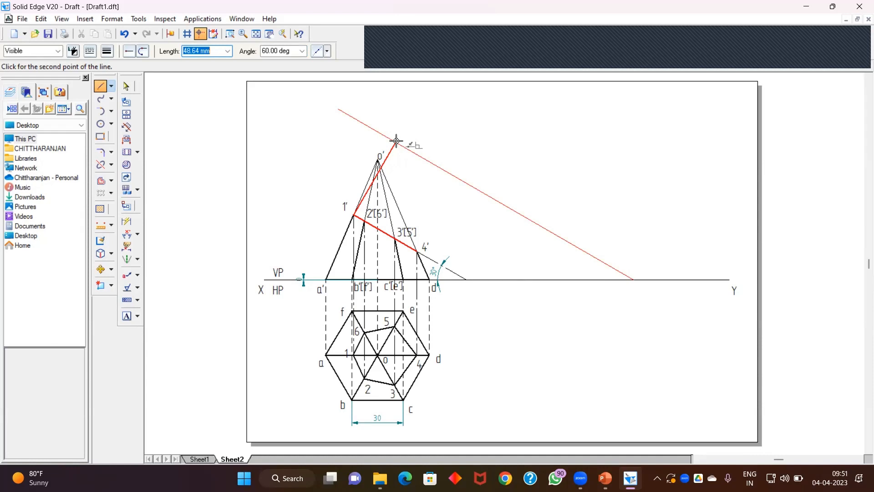
Step: Finish the projector from 1' and draw a projector from point 2' at 60° up to the new reference line
click(397, 142)
key(Escape)
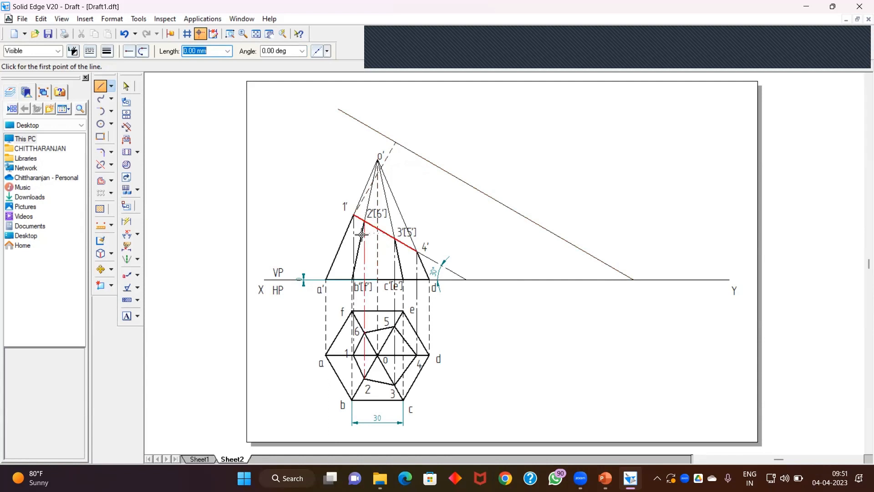
click(365, 220)
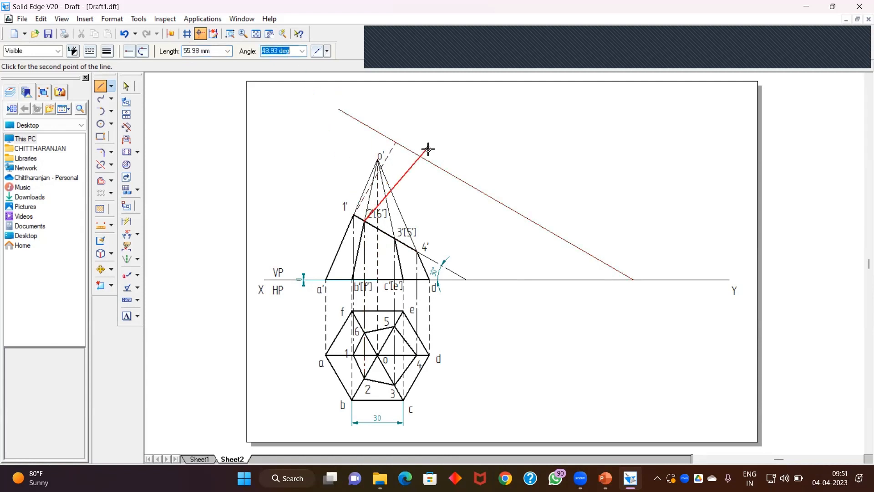
text(60)
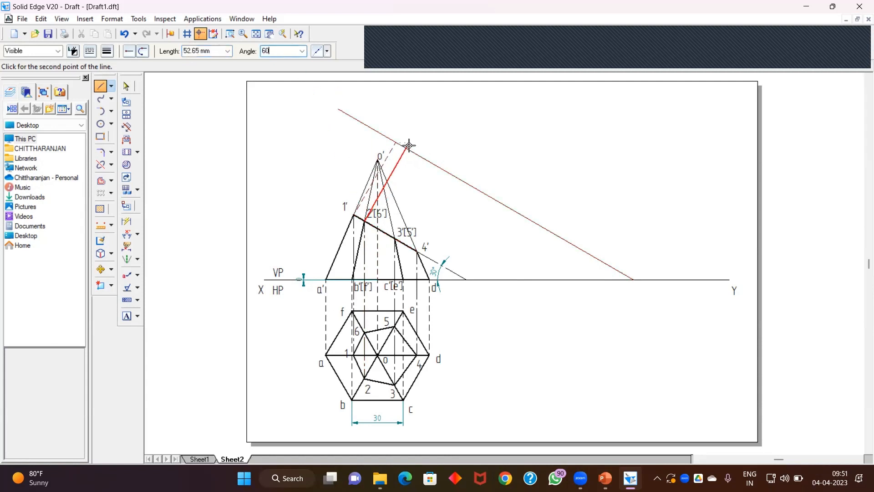
key(Return)
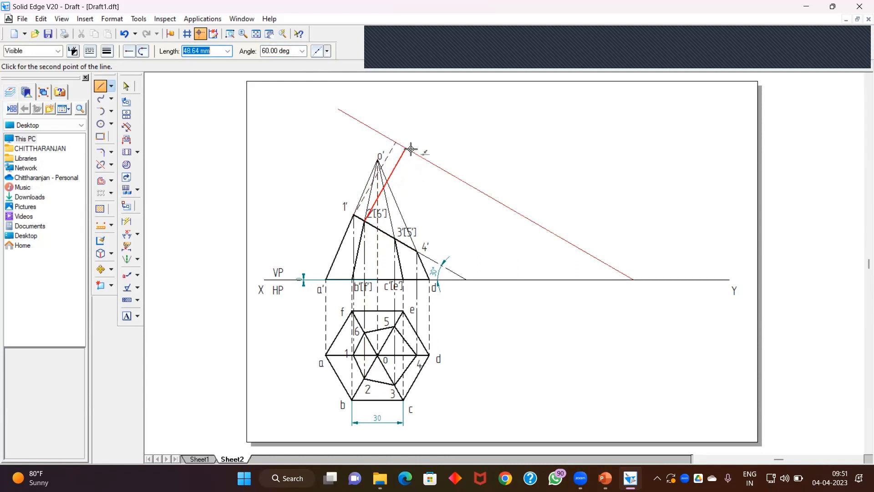
click(411, 150)
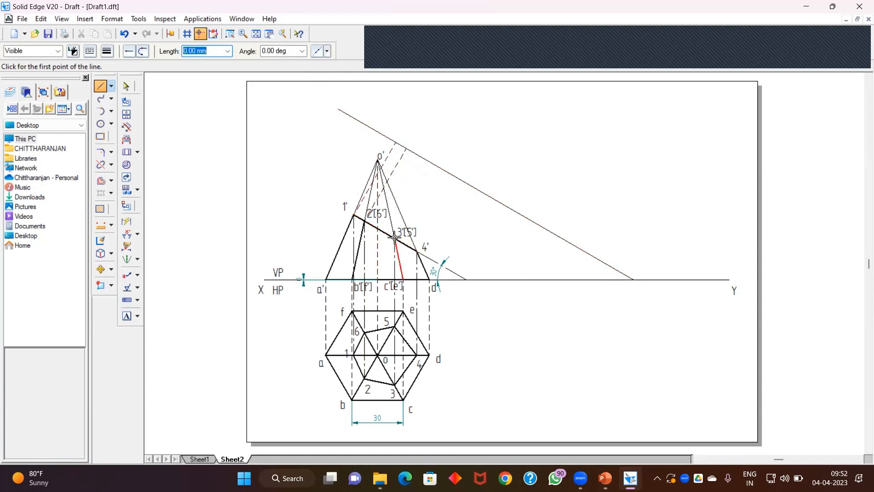
Step: Draw projectors at 60° from points 3' and 4' perpendicular to the new reference line
click(394, 237)
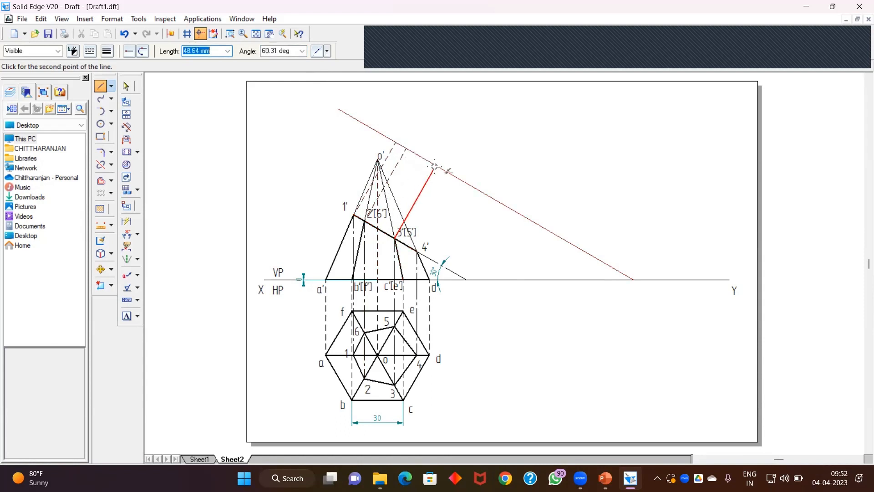
key(Tab)
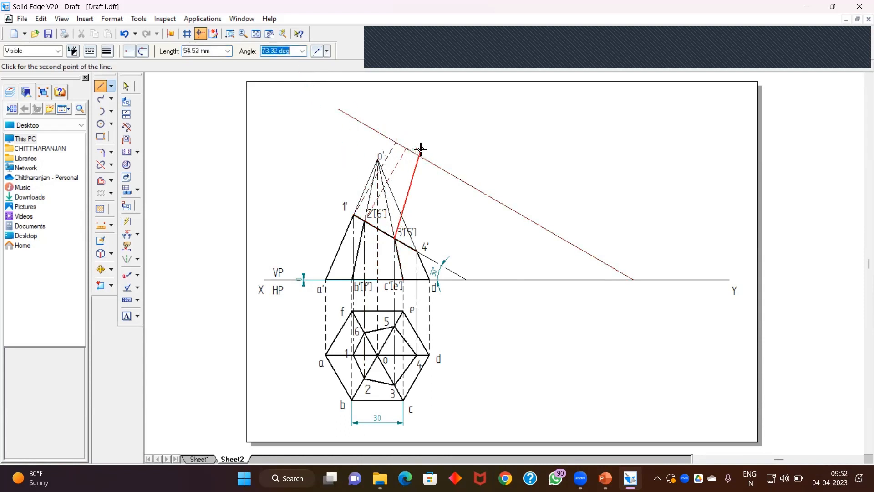
text(60)
key(Tab)
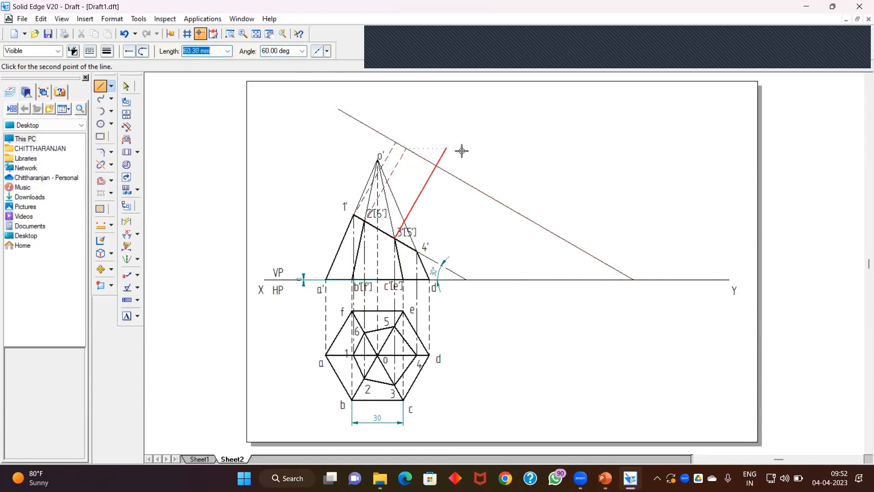
click(438, 169)
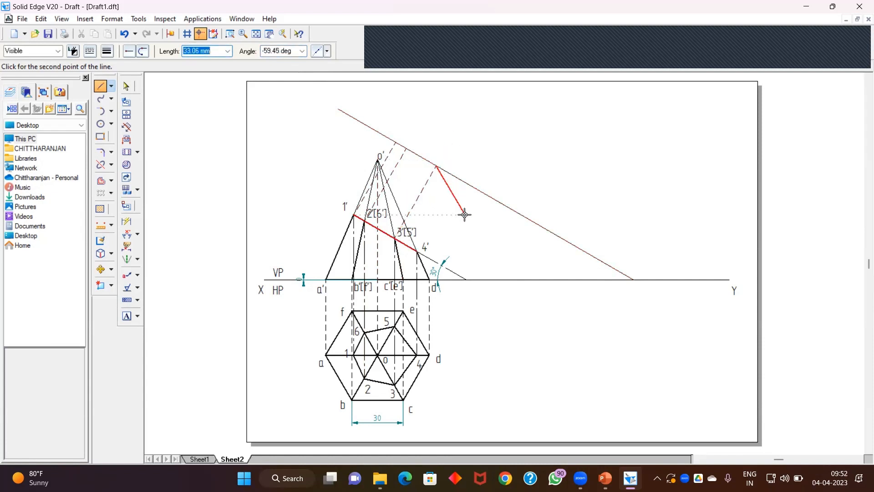
click(416, 251)
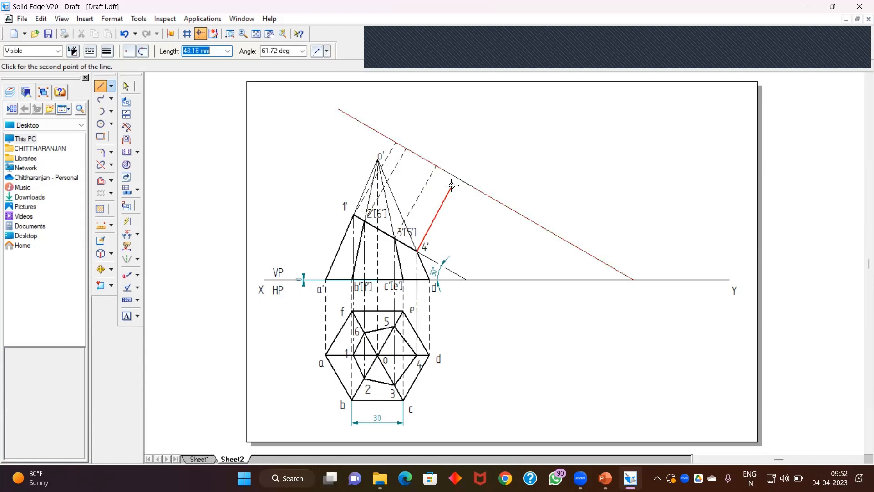
click(291, 51)
text(60)
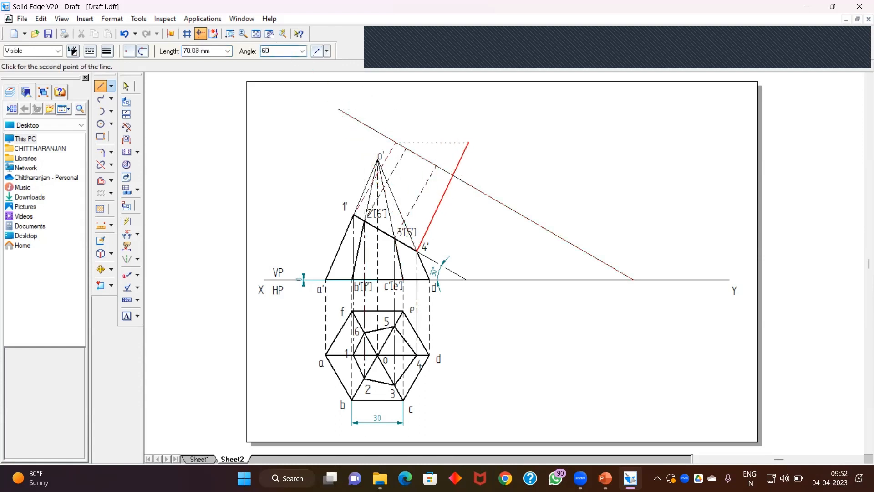
key(Tab)
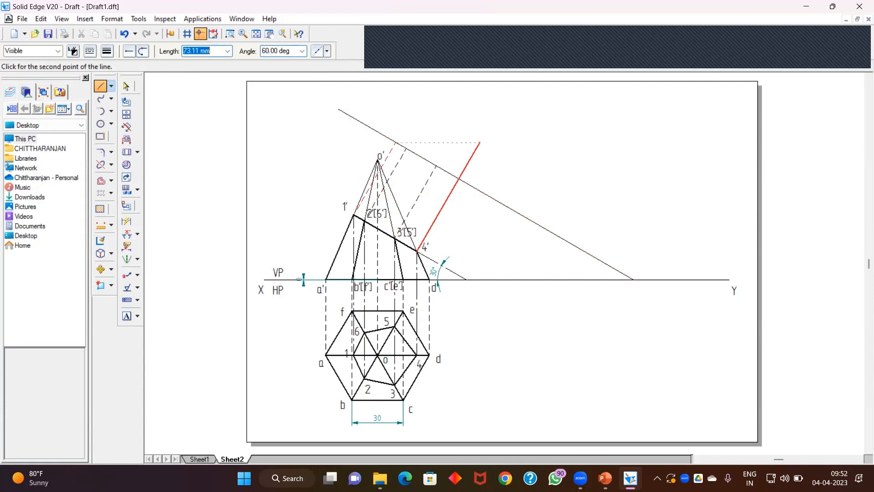
click(457, 176)
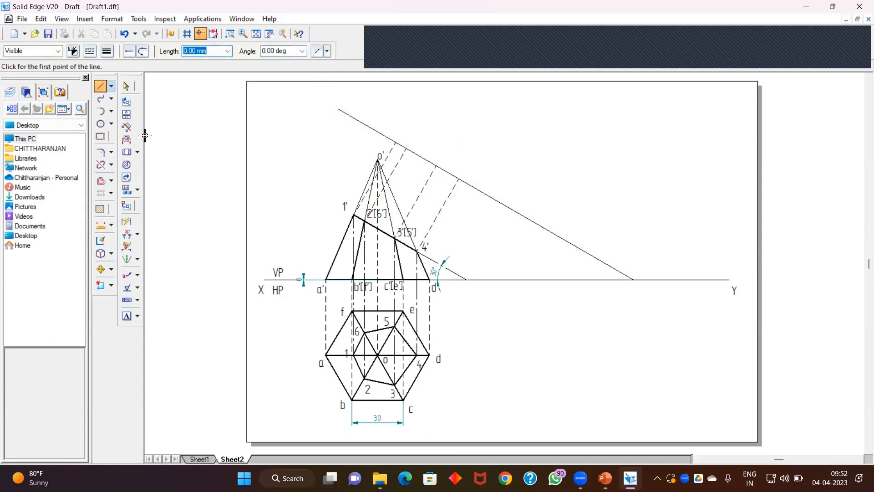
Step: Dimension the distance between the XY line and the horizontal diagonal a–d of the top view
click(137, 235)
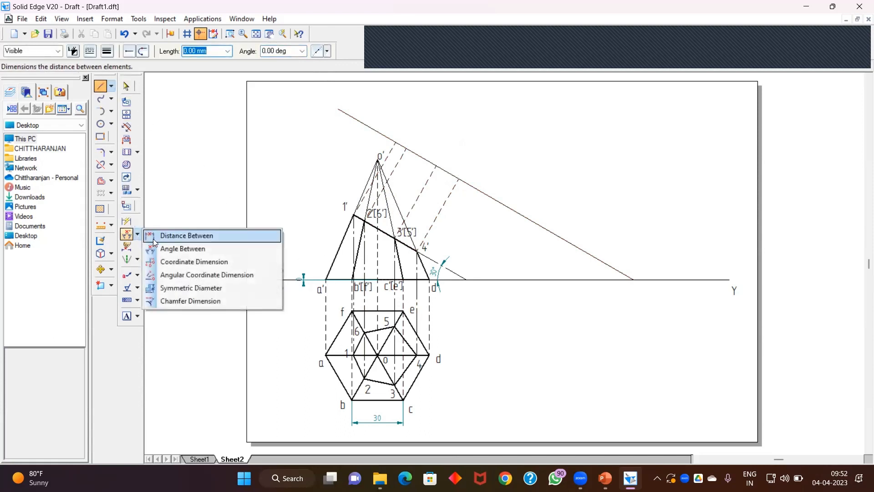
click(182, 234)
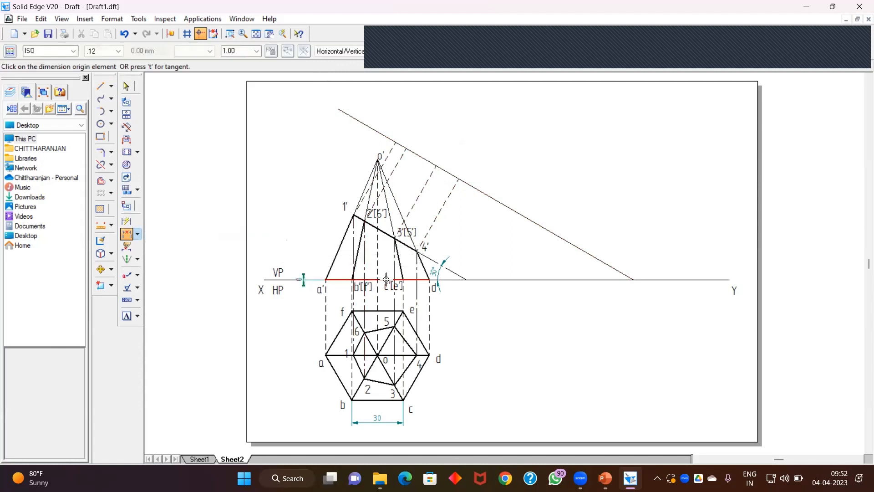
click(365, 280)
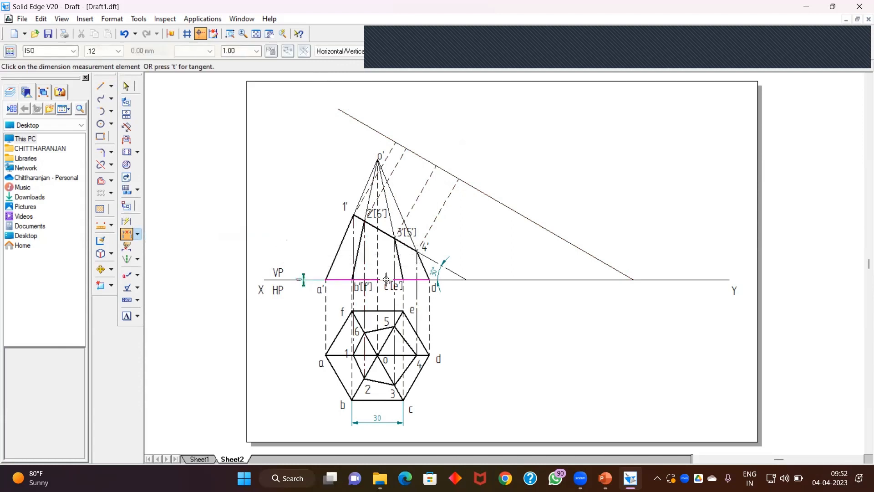
click(355, 353)
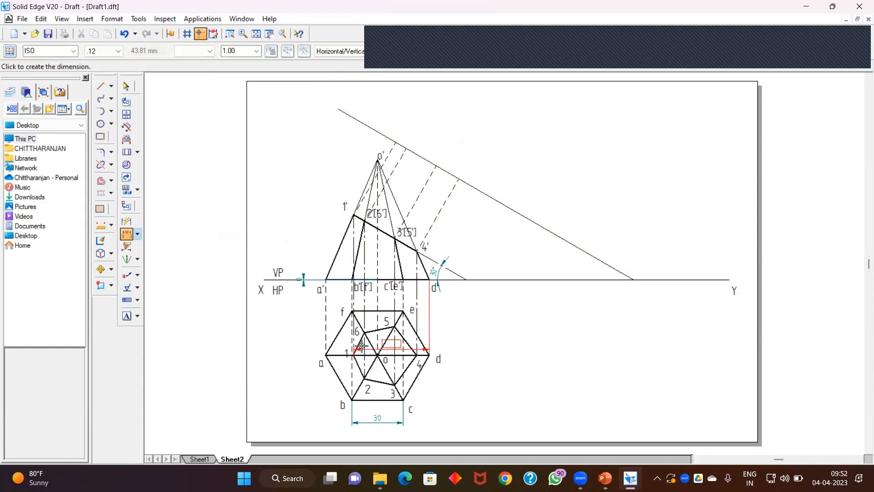
click(584, 344)
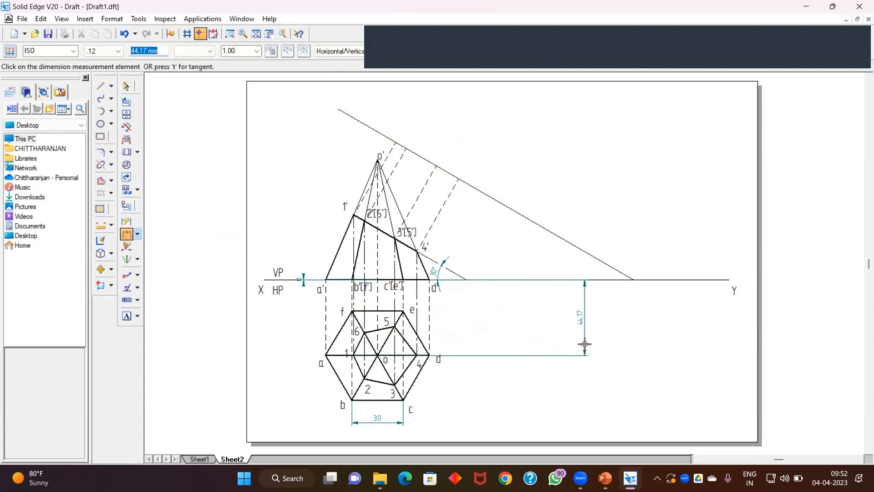
Step: Draw a 44.17 mm line along the projector from 1', starting at the new reference line
click(100, 86)
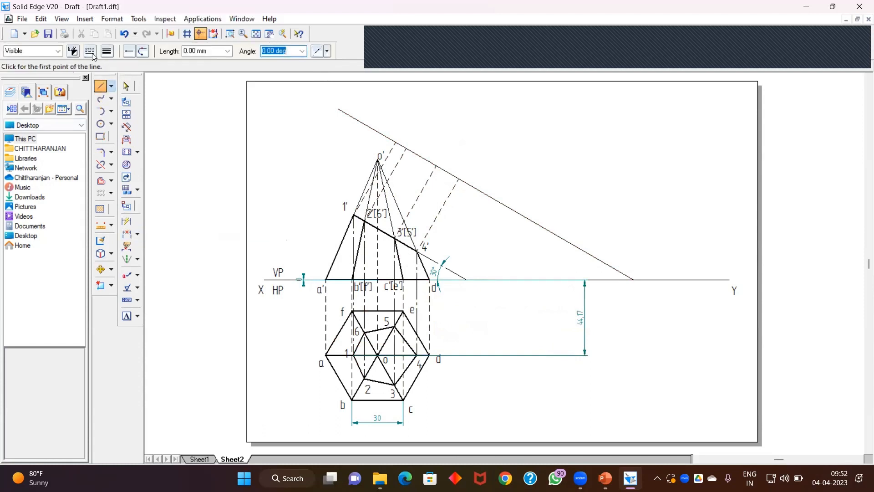
click(89, 51)
click(115, 79)
click(396, 142)
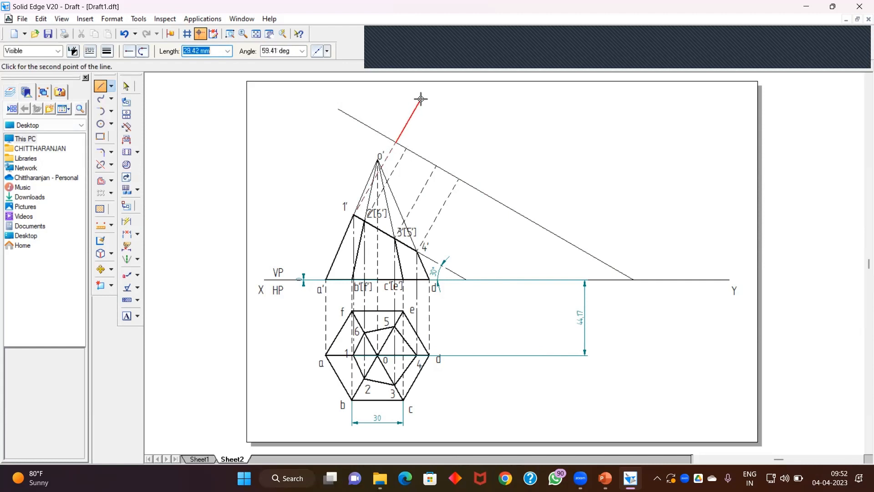
text(44.17)
key(Tab)
text(-120)
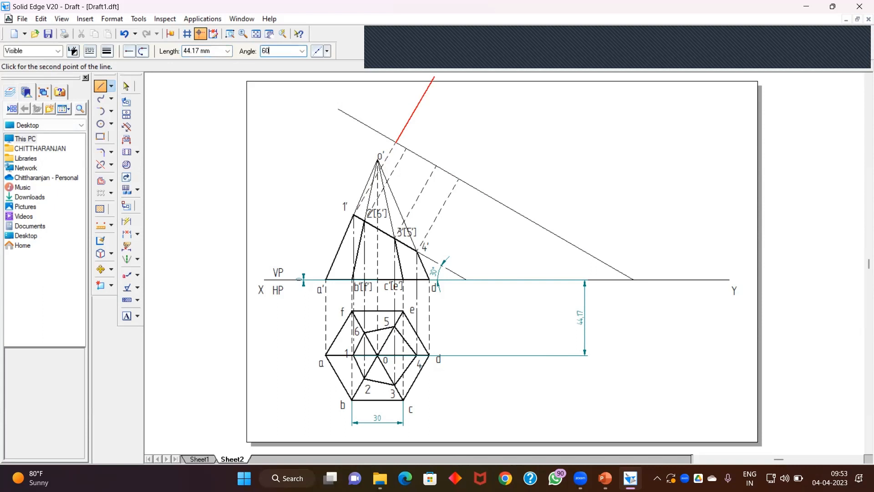
key(Tab)
click(421, 98)
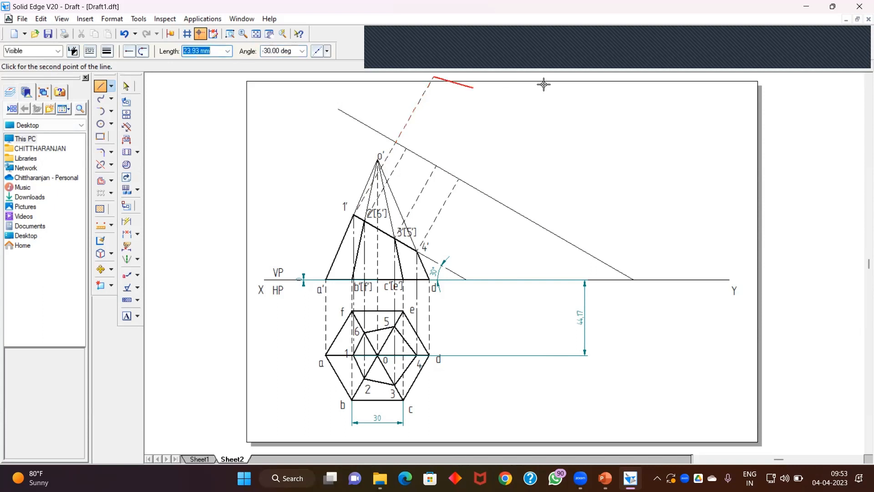
right_click(532, 115)
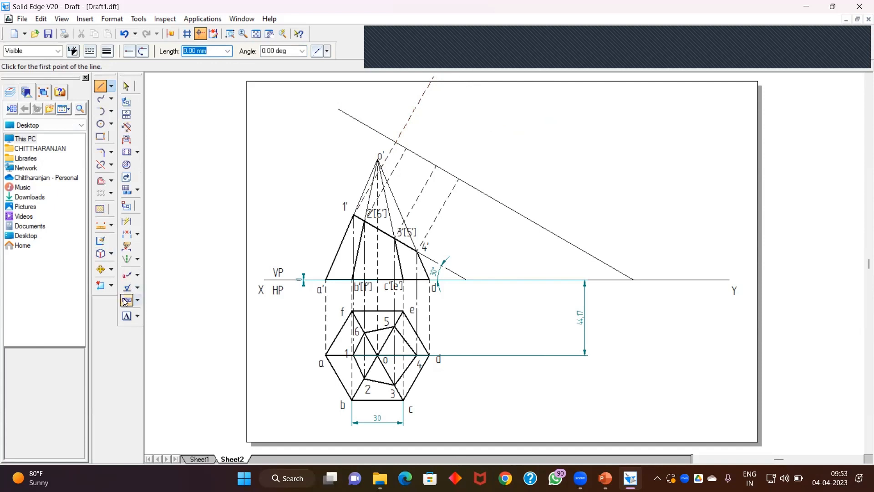
Step: Fence-select the whole drawing and move it slightly downward on the sheet
click(101, 269)
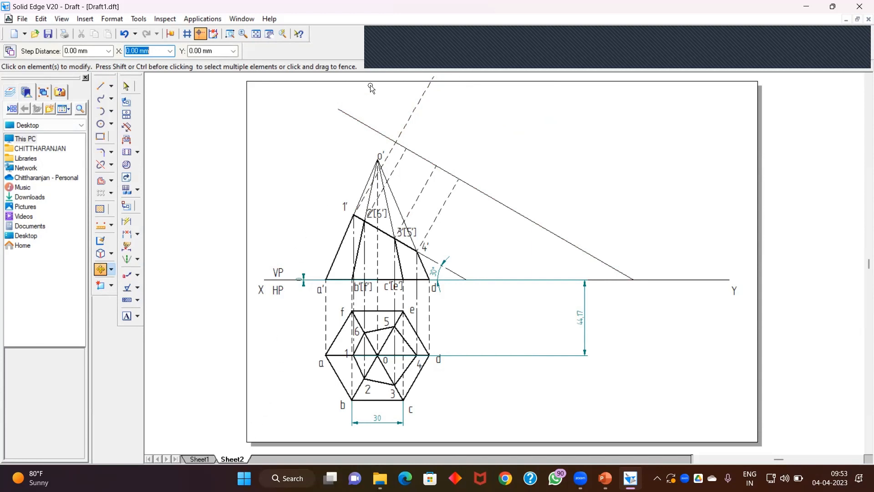
drag(594, 77, 732, 75)
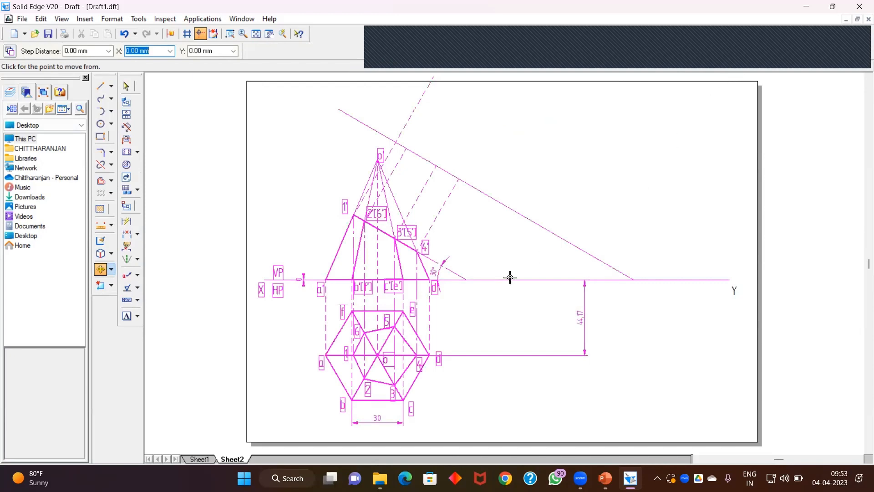
click(506, 259)
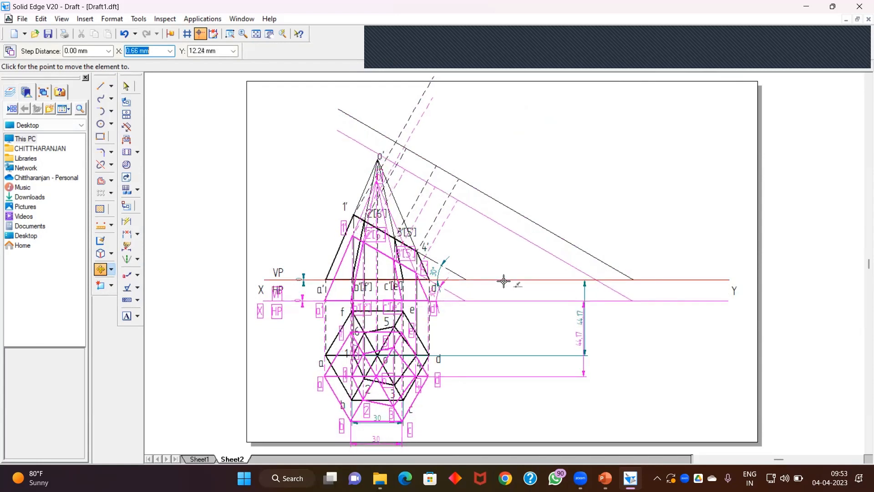
click(504, 283)
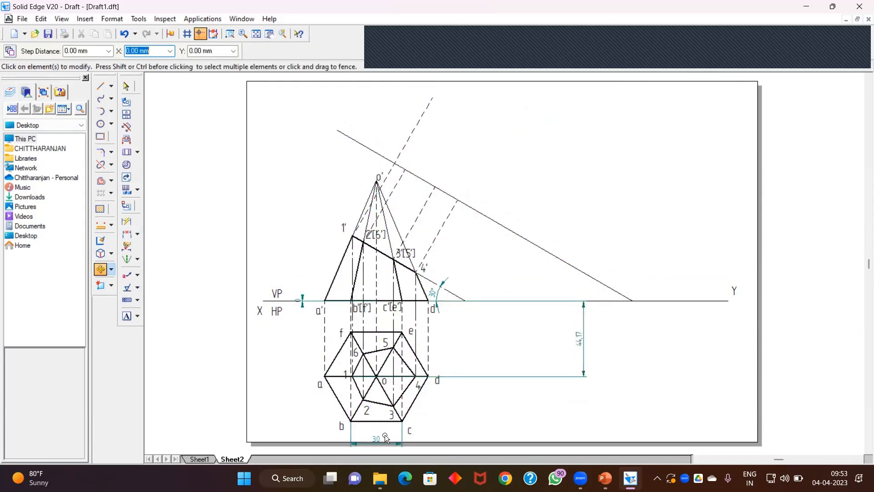
Step: Delete the 30 mm dimension below the top view
click(394, 445)
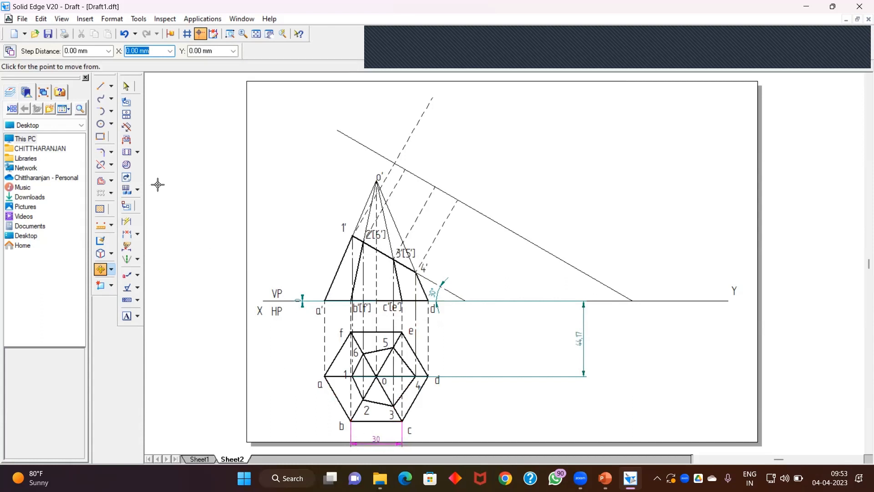
click(127, 86)
click(390, 447)
key(Delete)
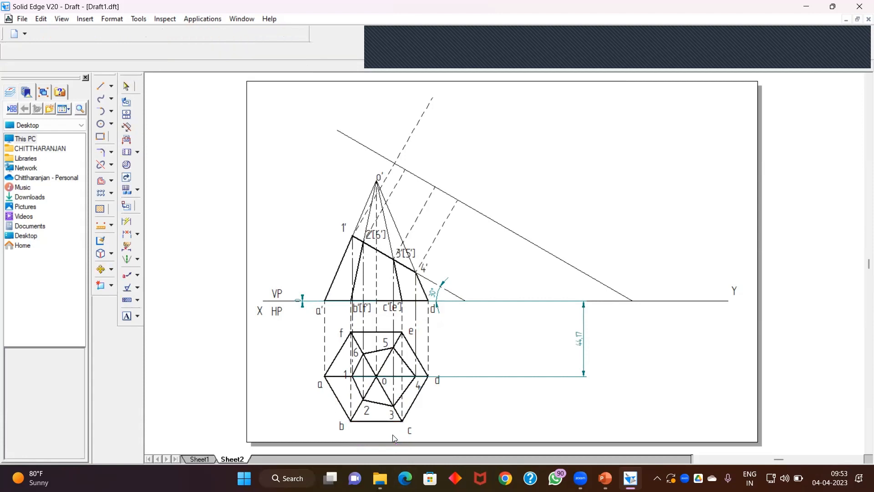
Step: Dimension edge a–b of the hexagon in the top view
click(126, 221)
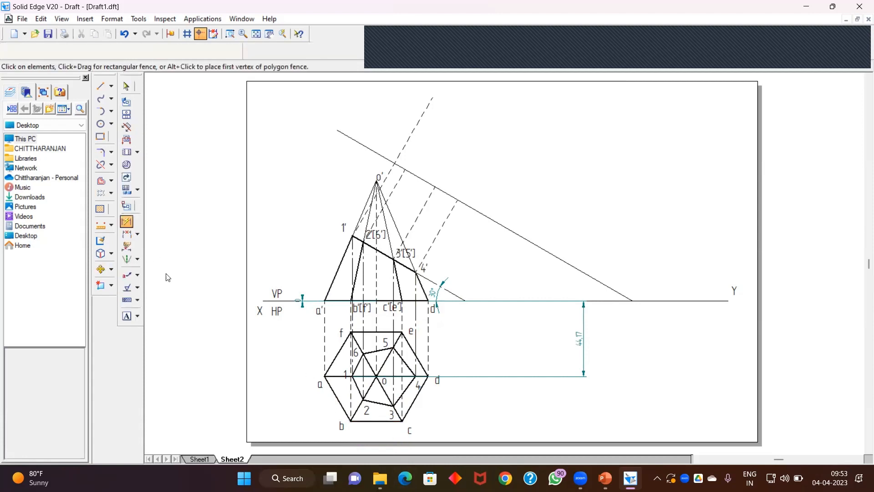
click(334, 397)
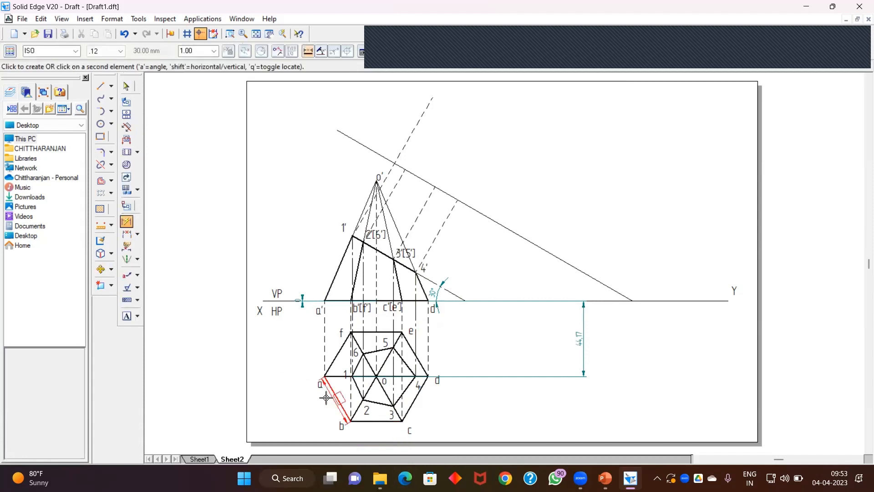
click(301, 406)
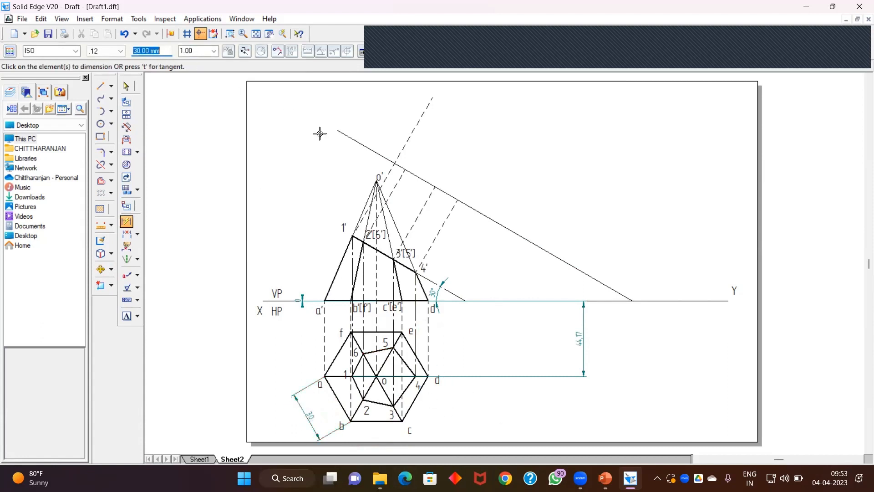
Step: Delete the 44.17 mm dimension between the XY line and the top view's centre line
click(126, 86)
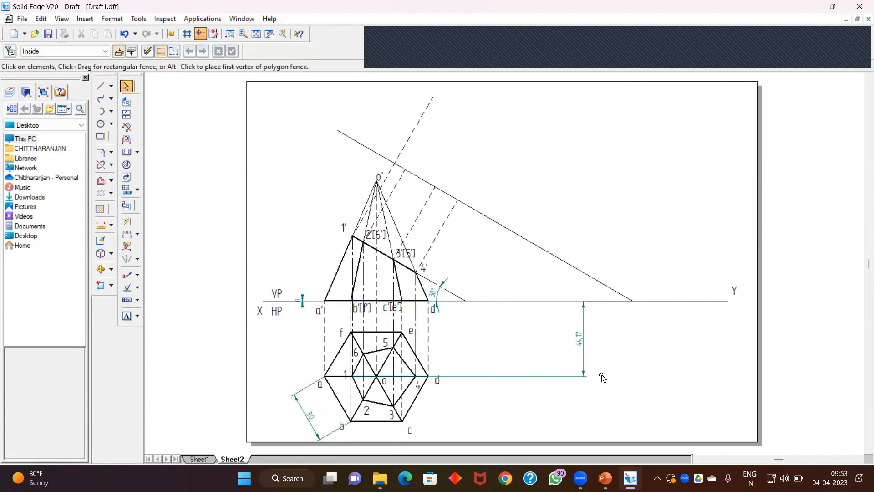
click(582, 348)
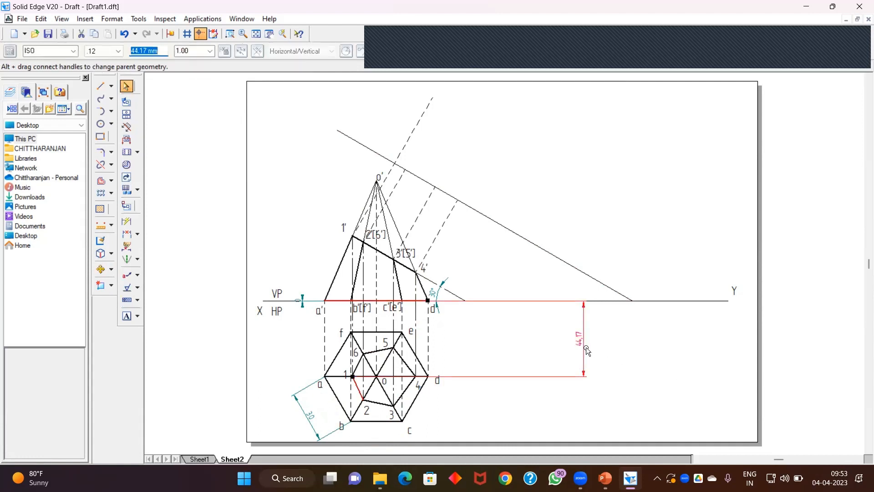
key(Delete)
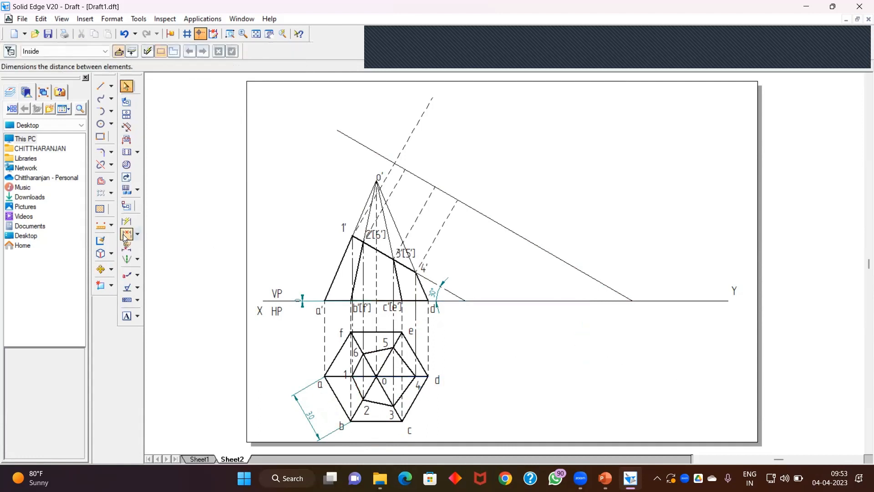
Step: Dimension the distance from the XY line to point 6 in the top view
click(125, 235)
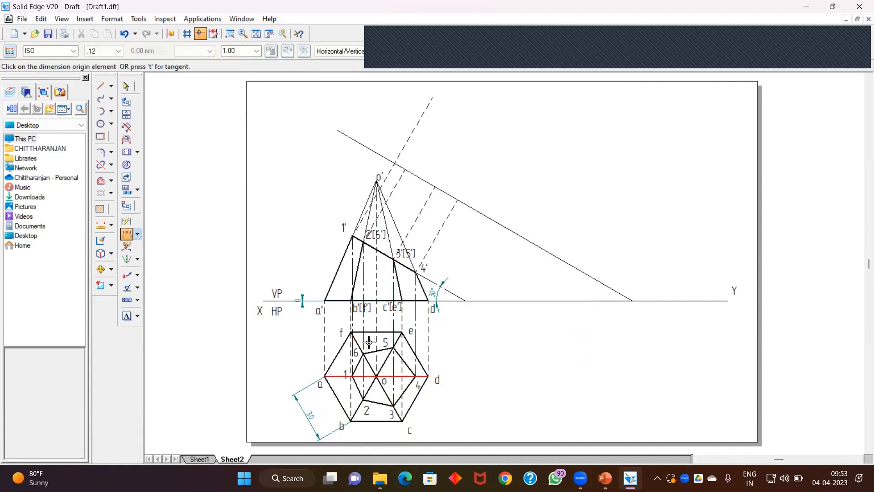
click(387, 301)
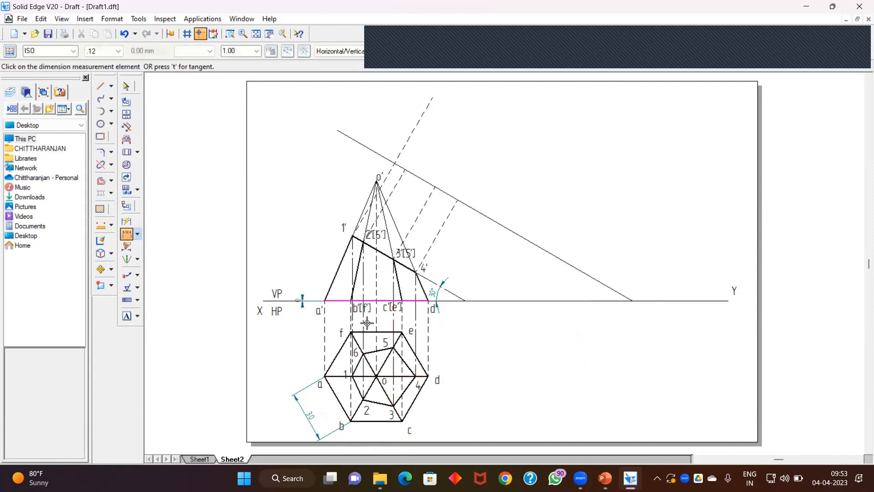
click(364, 354)
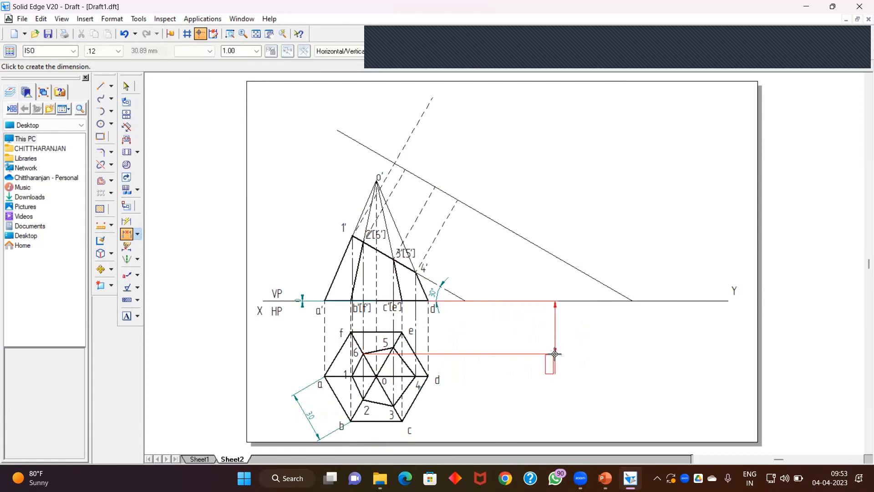
click(555, 335)
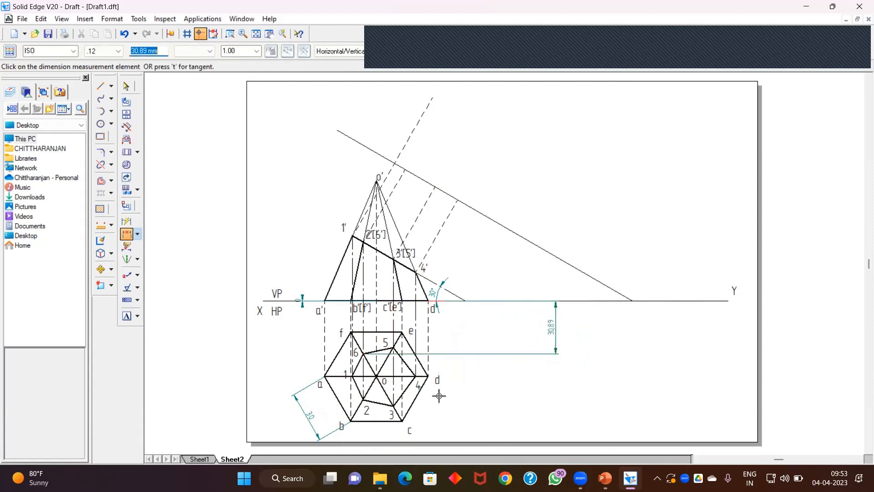
click(364, 353)
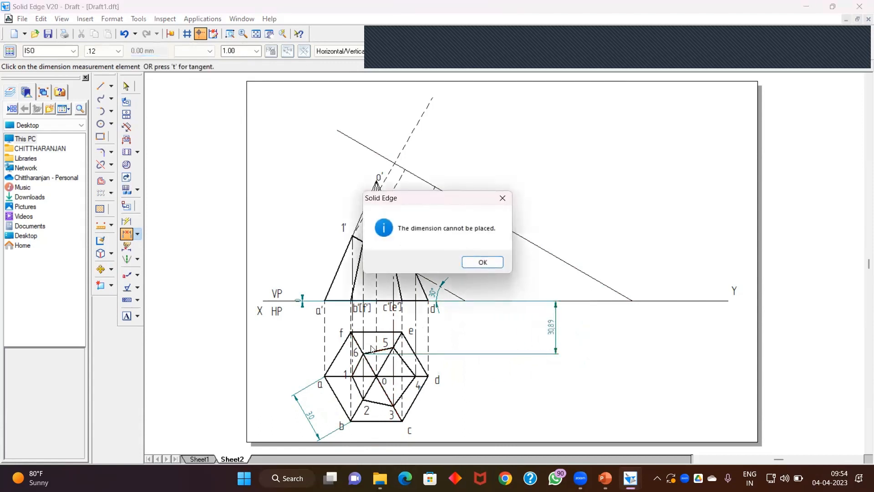
click(479, 263)
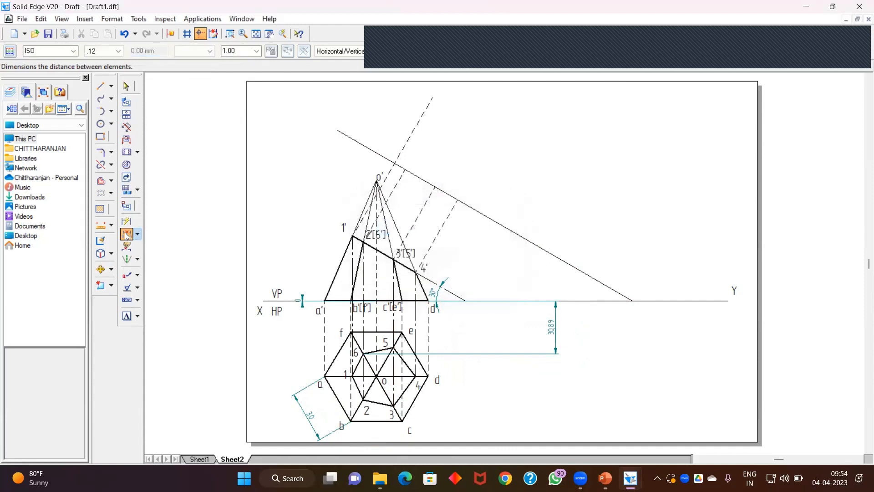
Step: Dimension the distance between points 6 and 2 in the top view
click(370, 351)
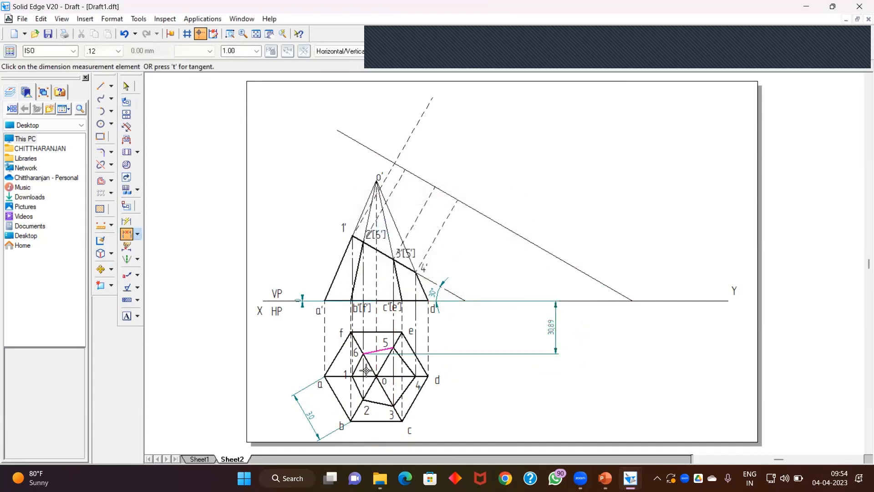
click(364, 399)
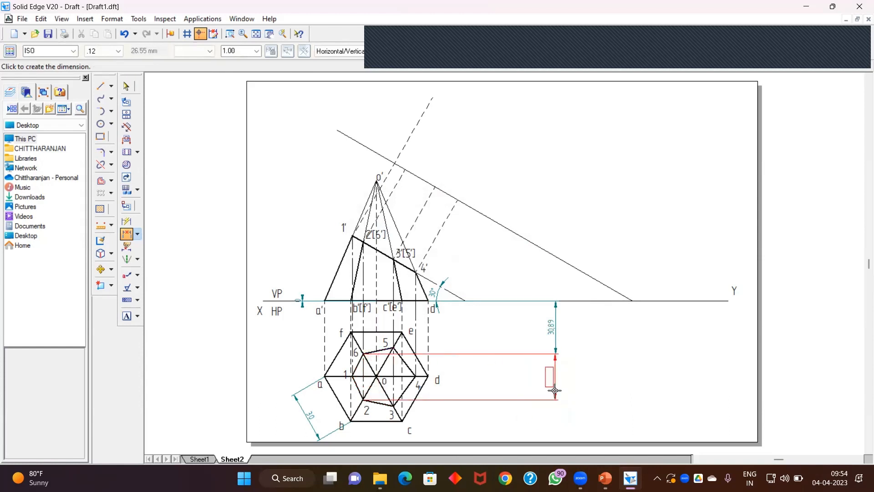
click(554, 391)
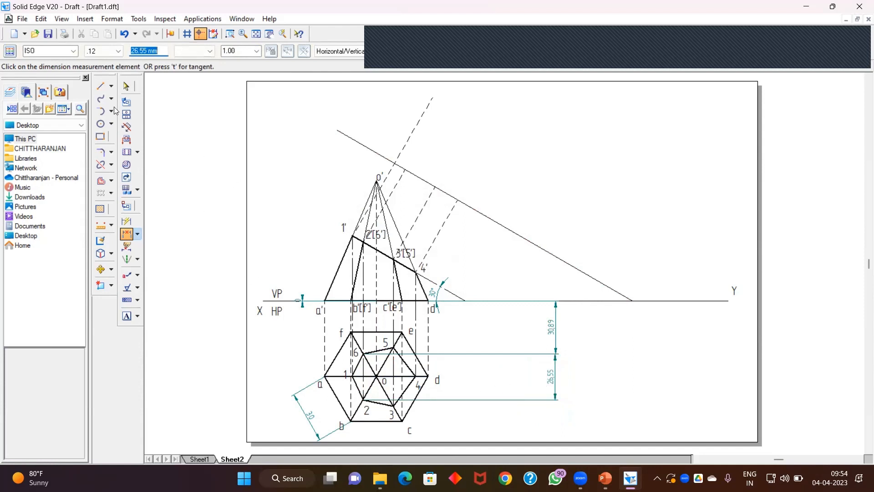
Step: Draw a 30.89 mm line along the projector from the new reference line, then continue it 26.55 mm at 60°
click(100, 86)
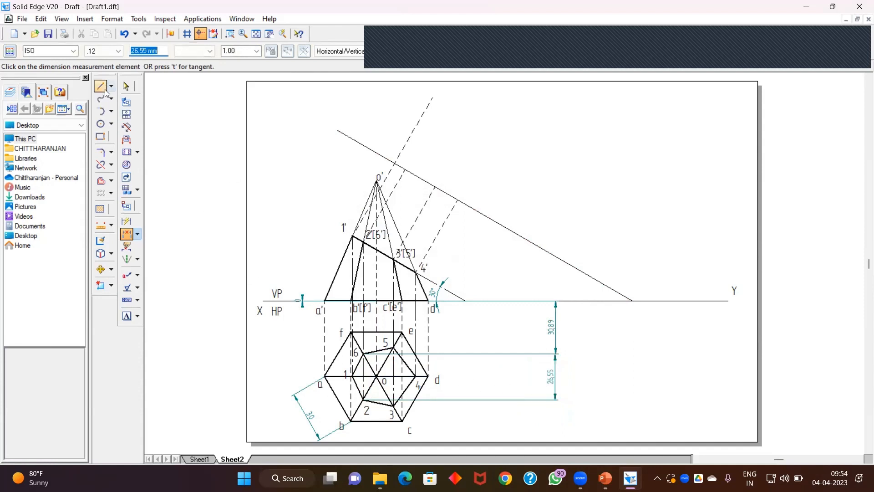
click(404, 169)
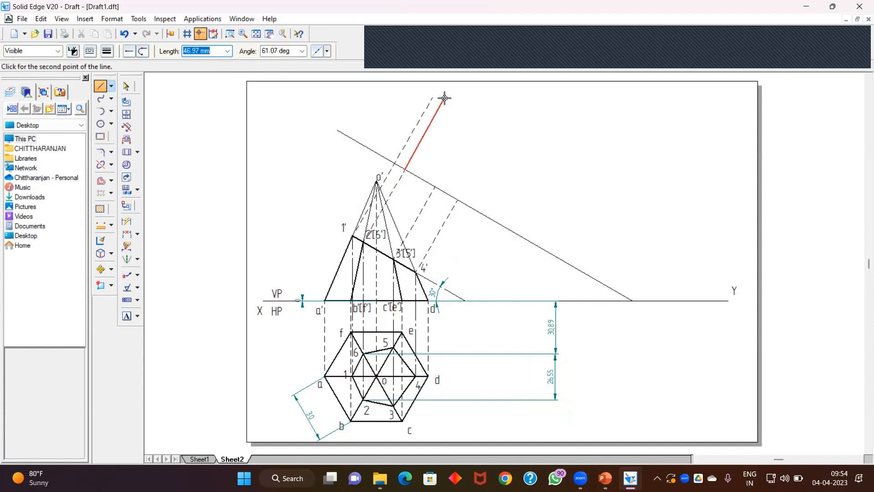
text(30.89)
key(Tab)
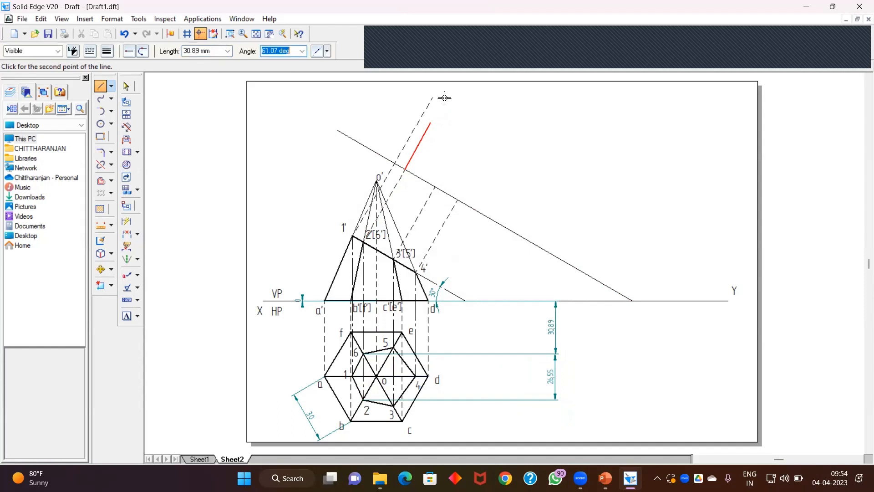
text(60)
key(Return)
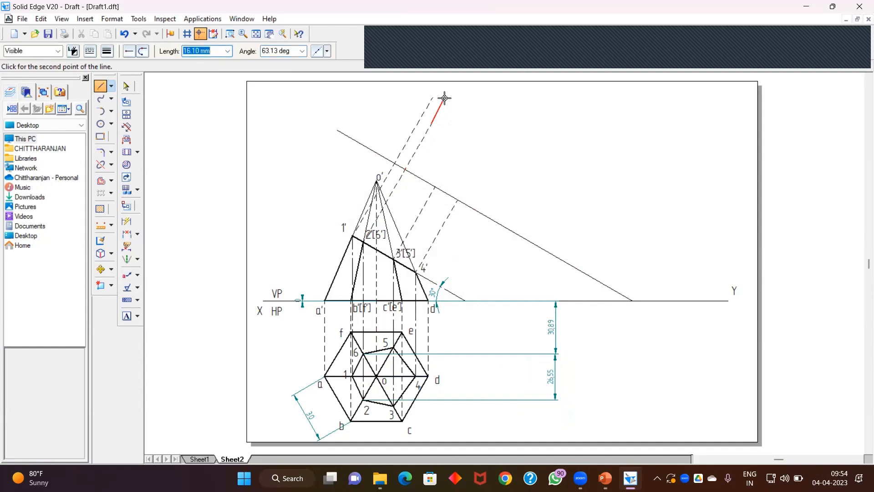
text(26.55)
key(Tab)
text(60)
key(Return)
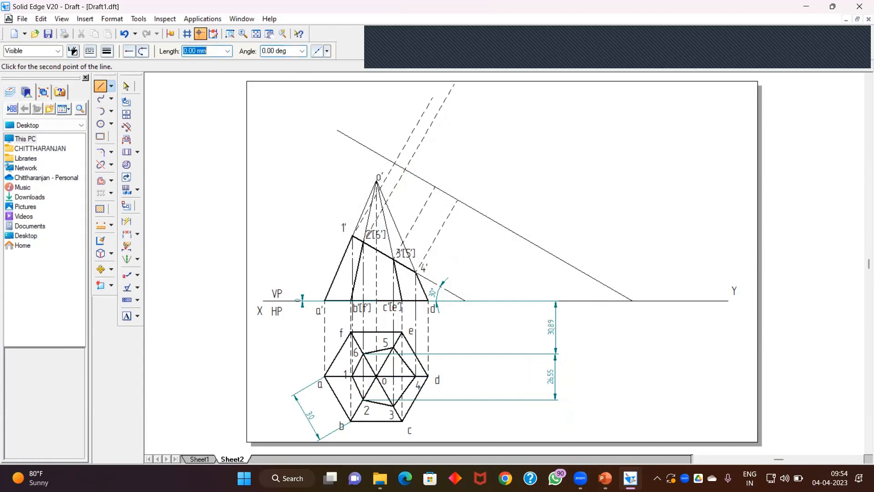
right_click(542, 187)
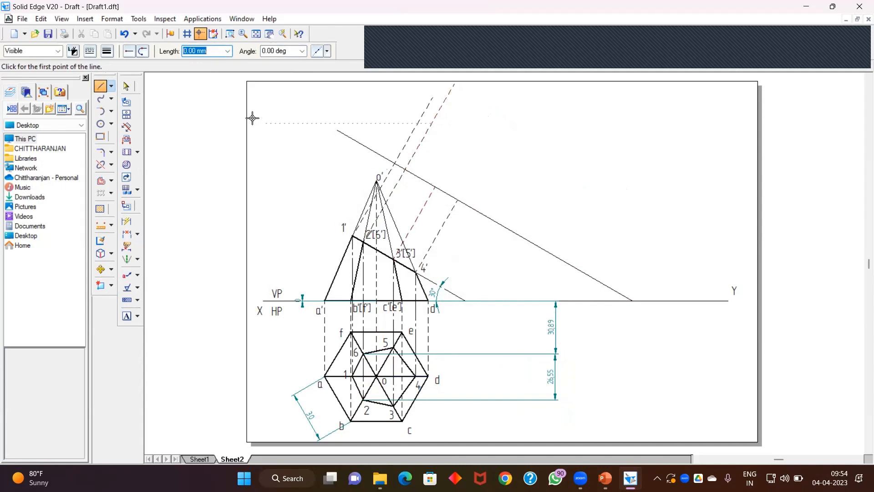
Step: Delete the 30.89 and 26.55 mm dimensions beside the top view
click(126, 86)
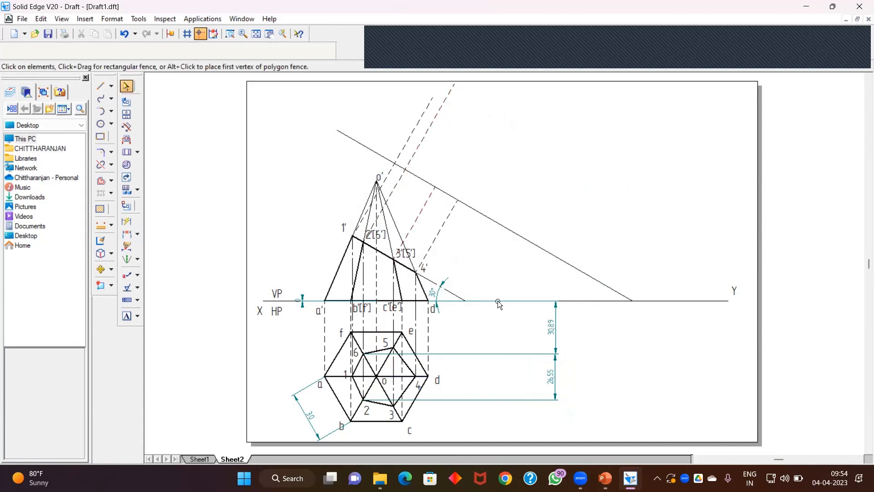
click(552, 345)
key(Delete)
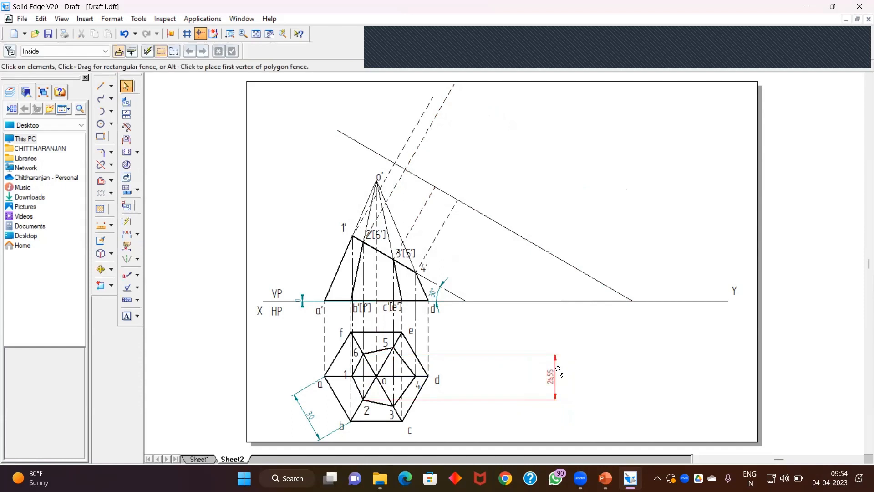
click(558, 372)
key(Delete)
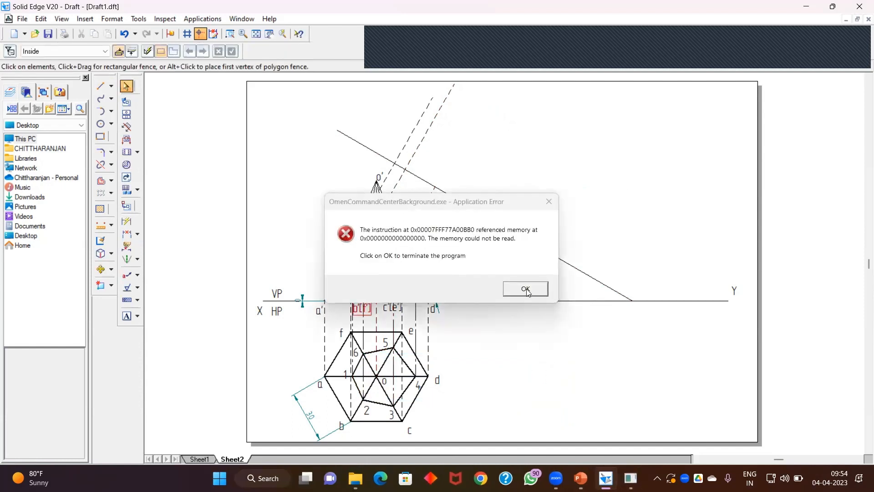
click(526, 290)
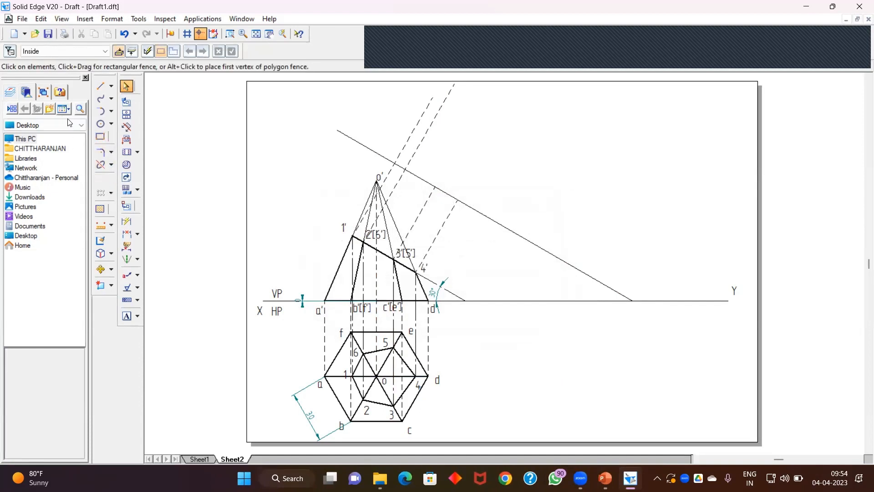
Step: Dimension the distance from the XY line to point 5 in the top view
click(127, 234)
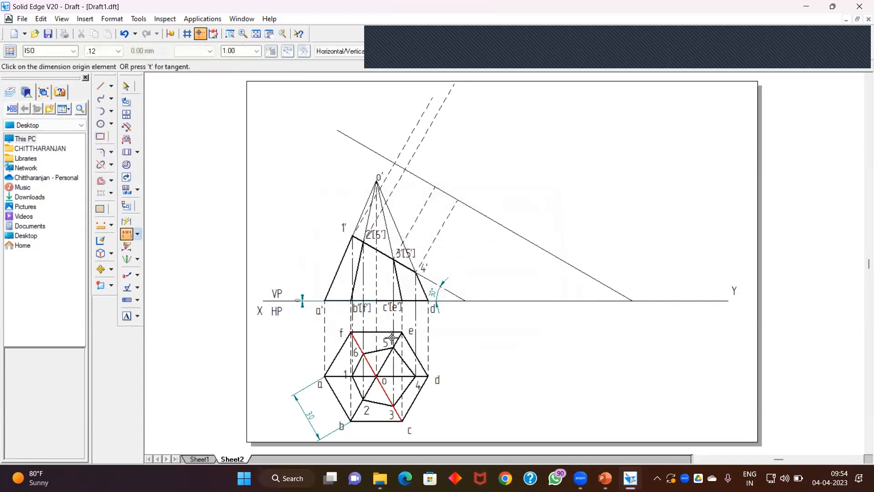
click(395, 301)
click(395, 348)
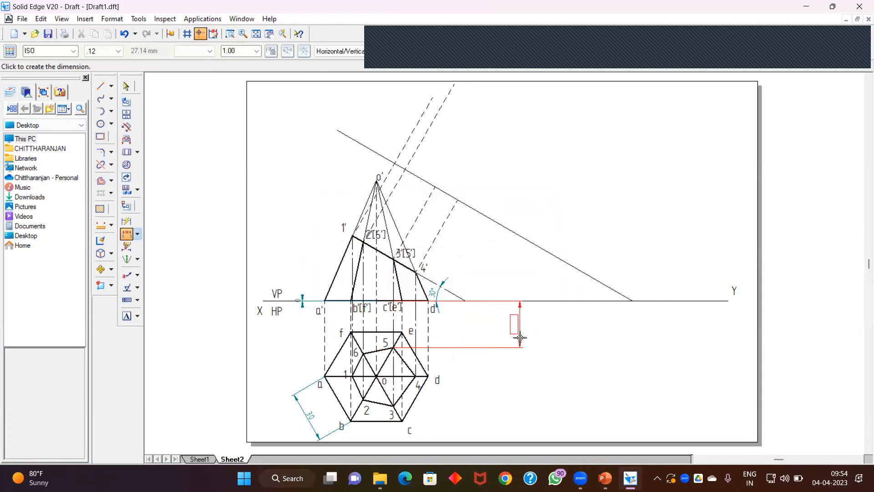
click(520, 349)
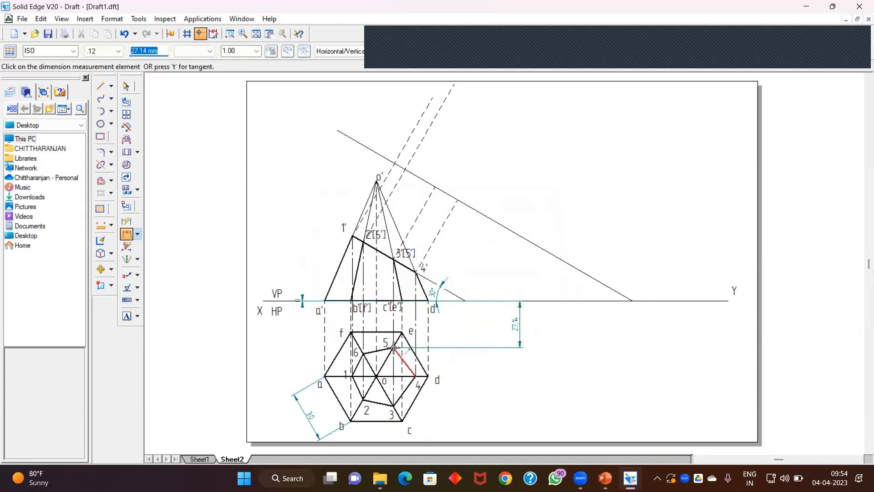
click(394, 349)
click(472, 268)
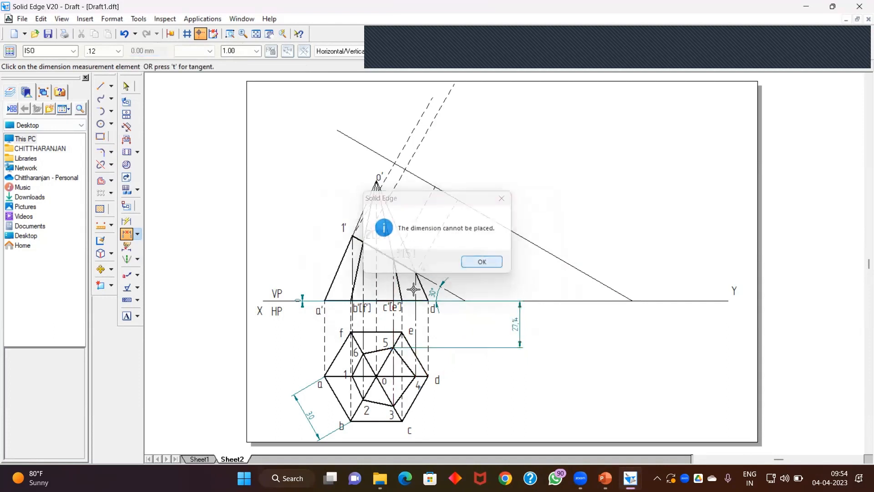
Step: Dimension the distance between points 5 and 3 in the top view
click(127, 234)
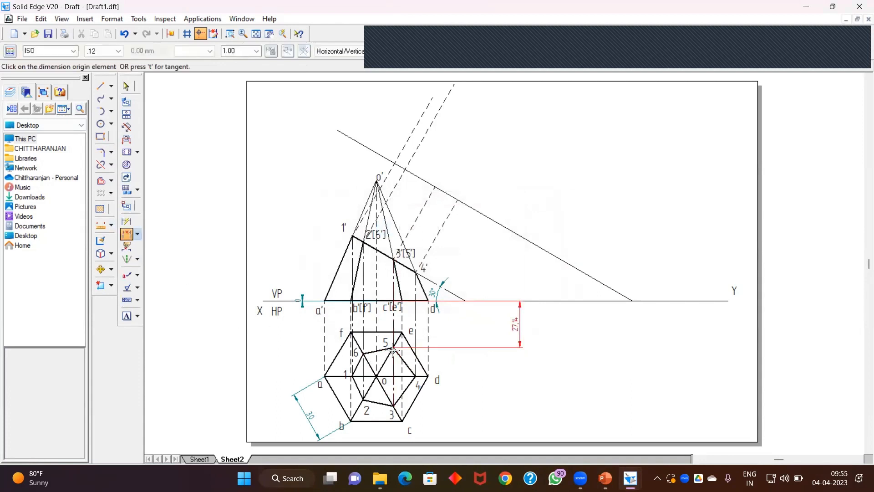
click(392, 349)
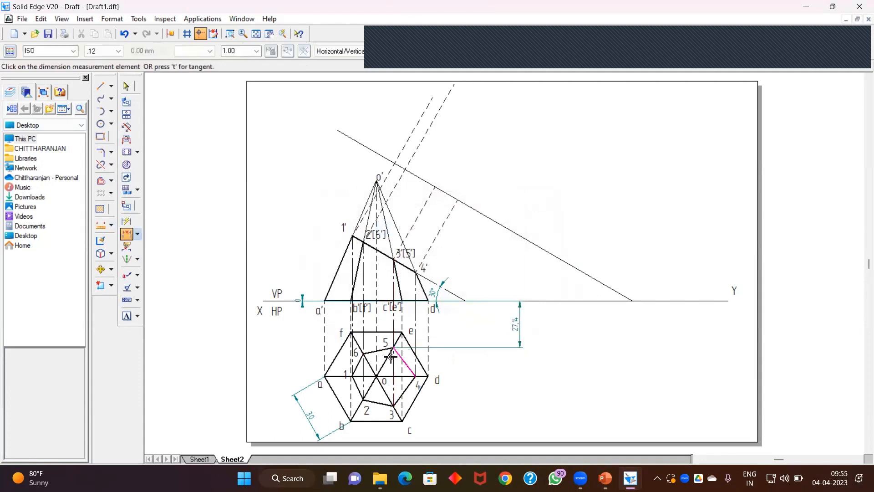
click(395, 403)
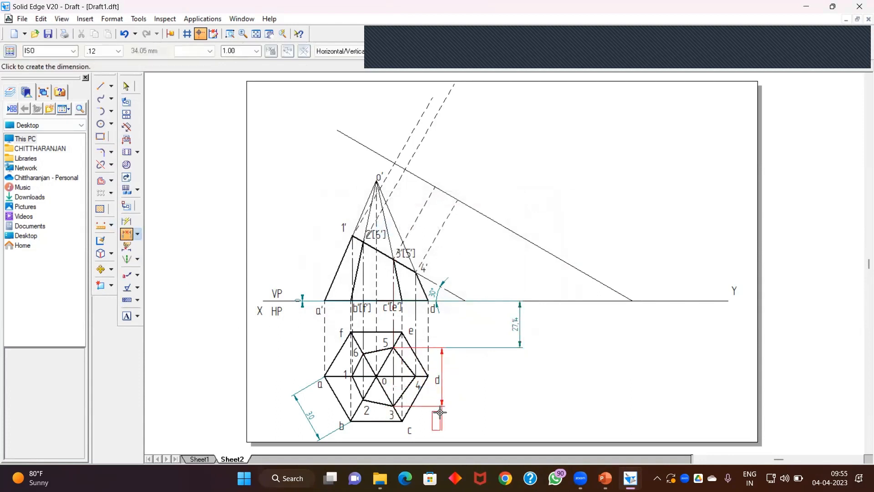
click(520, 380)
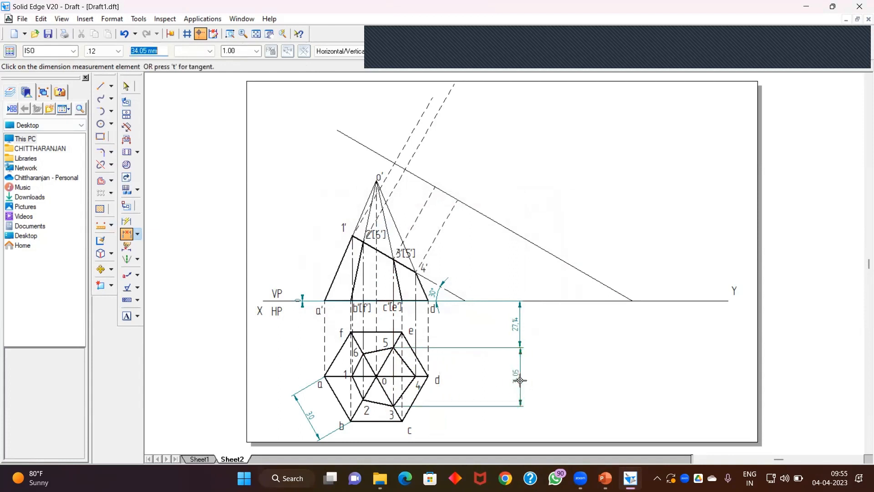
Step: Draw a 27.14 mm line along the next projector from the new reference line, then continue it 34.05 mm at 60°
click(126, 86)
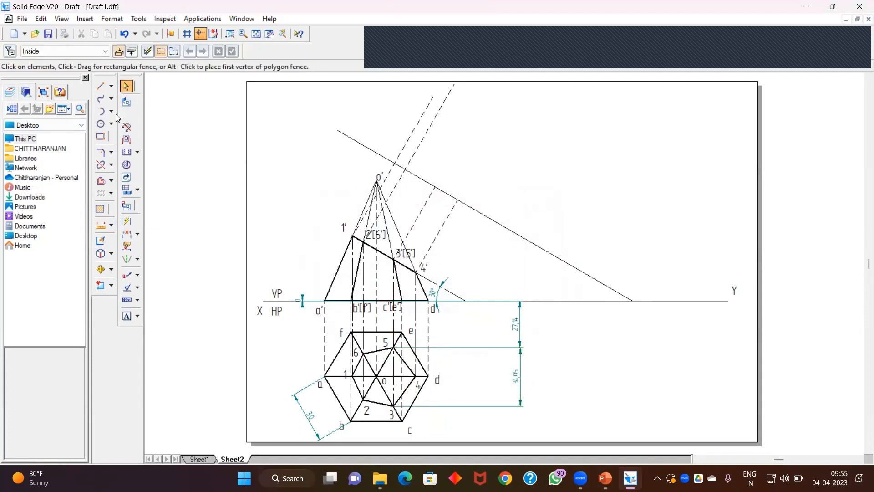
click(100, 85)
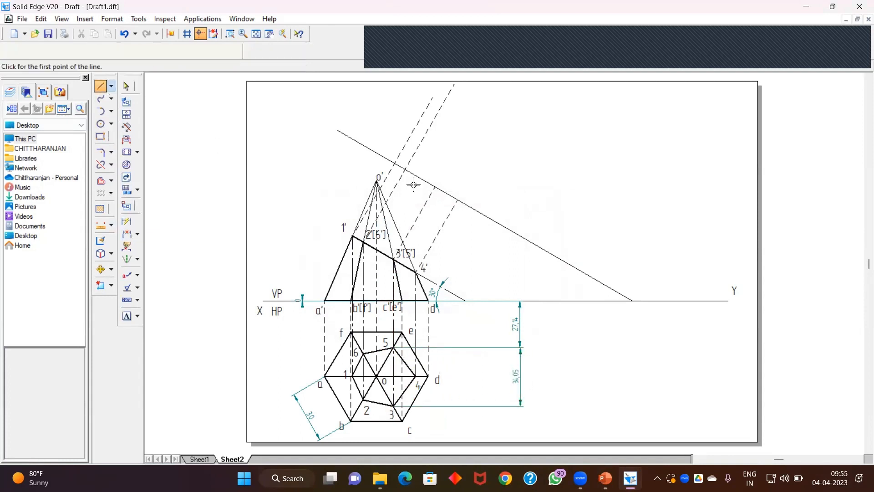
click(439, 184)
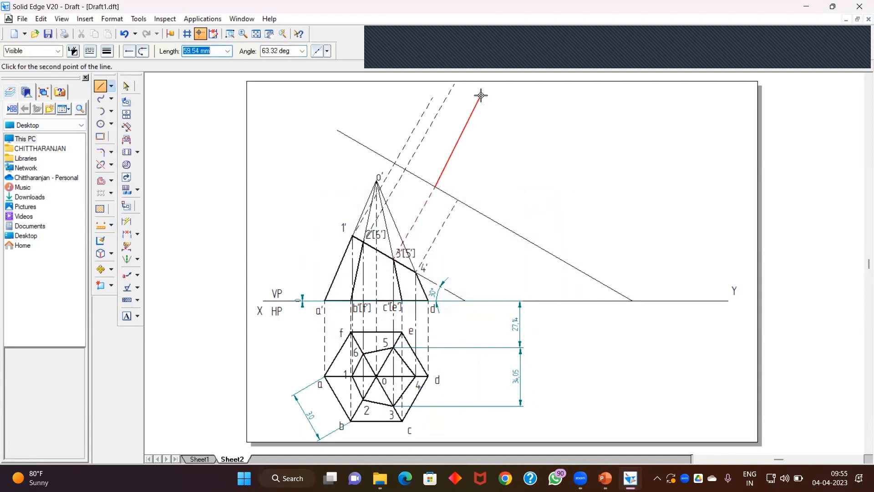
text(27.14)
key(Tab)
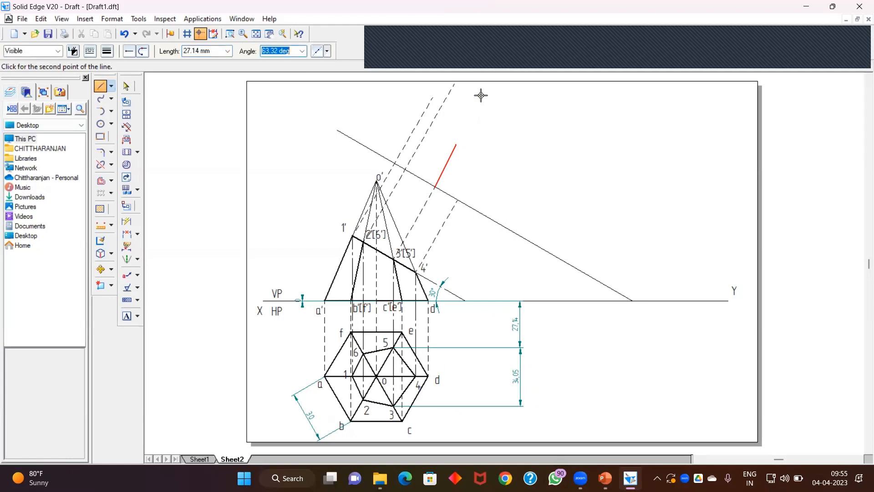
key(Return)
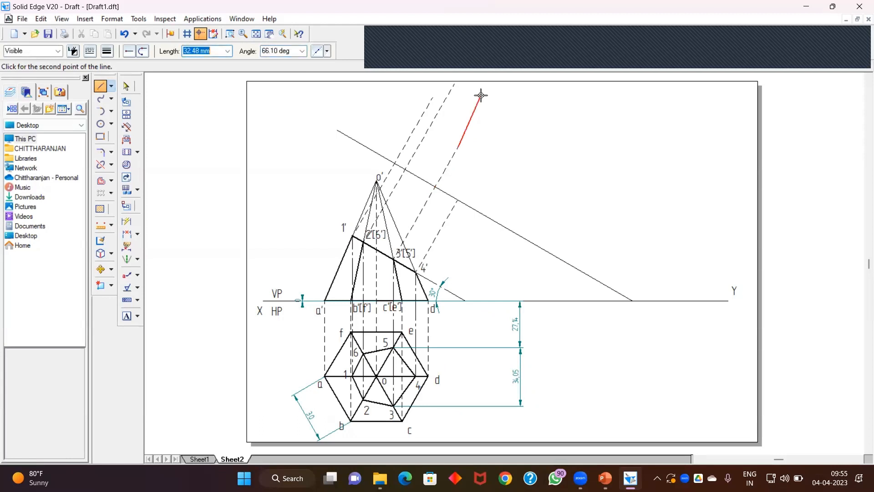
text(34.05)
key(Tab)
text(60)
key(Return)
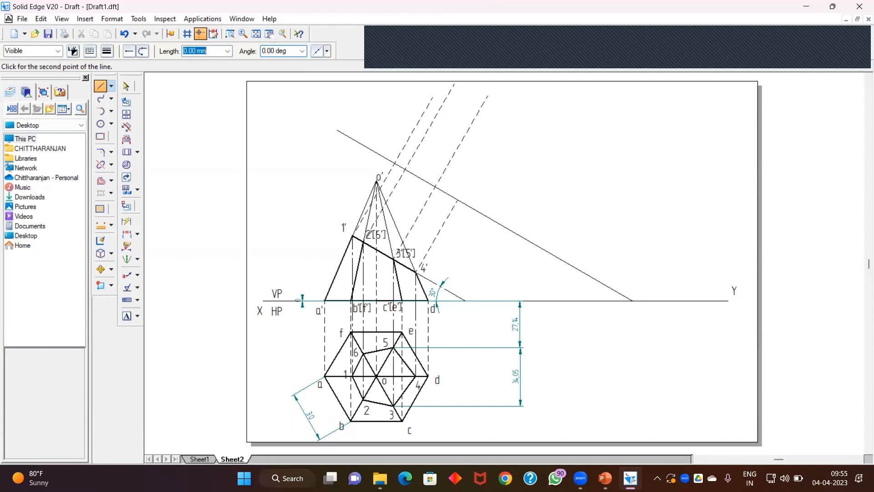
right_click(495, 128)
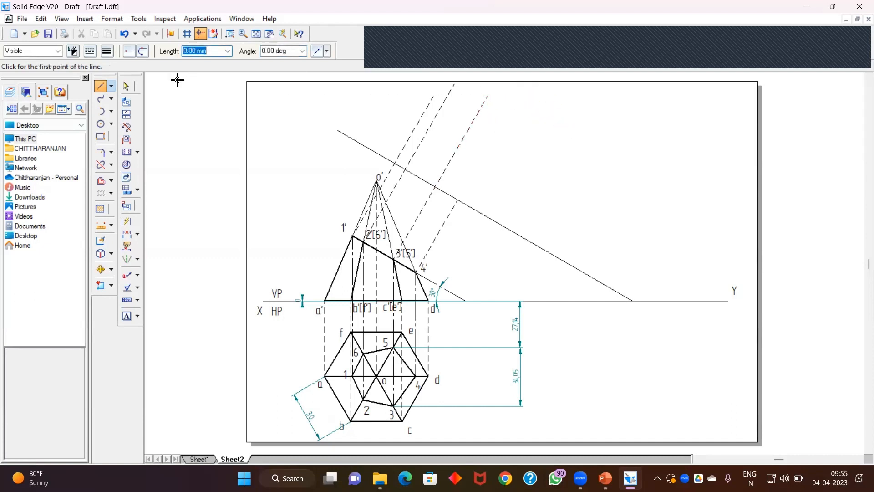
click(100, 91)
click(458, 200)
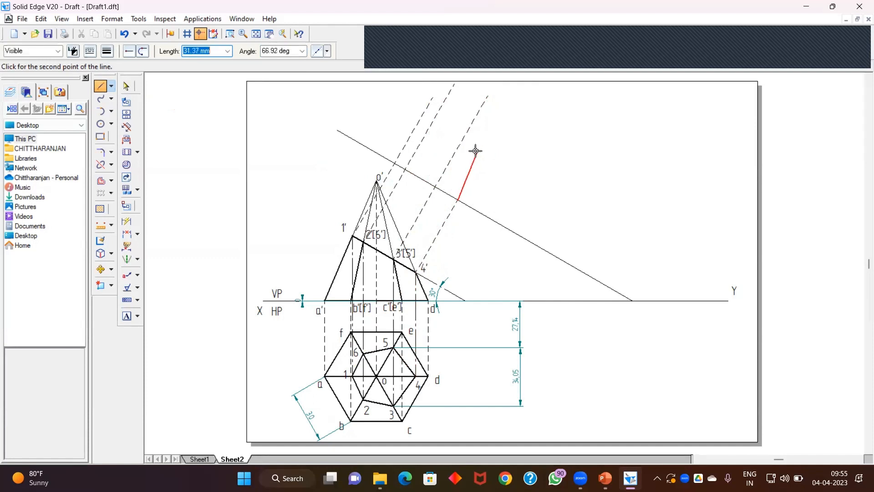
click(126, 86)
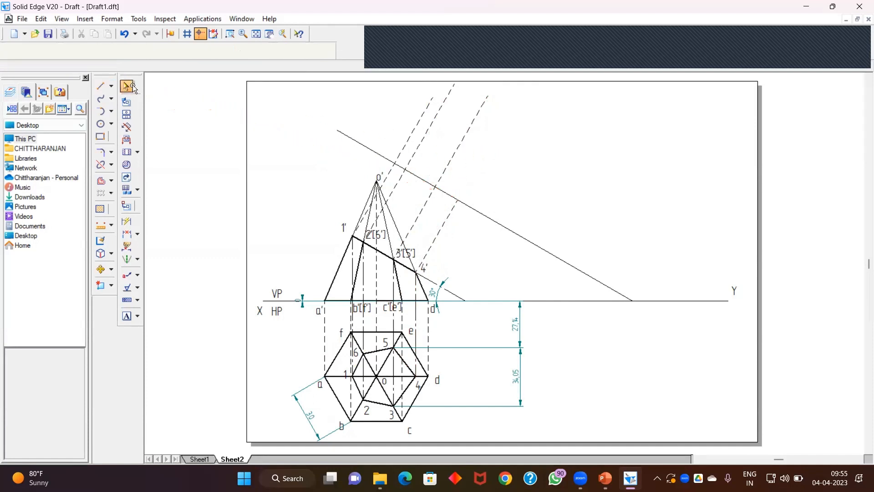
Step: Delete both vertical dimensions beside the top view
click(524, 336)
key(Delete)
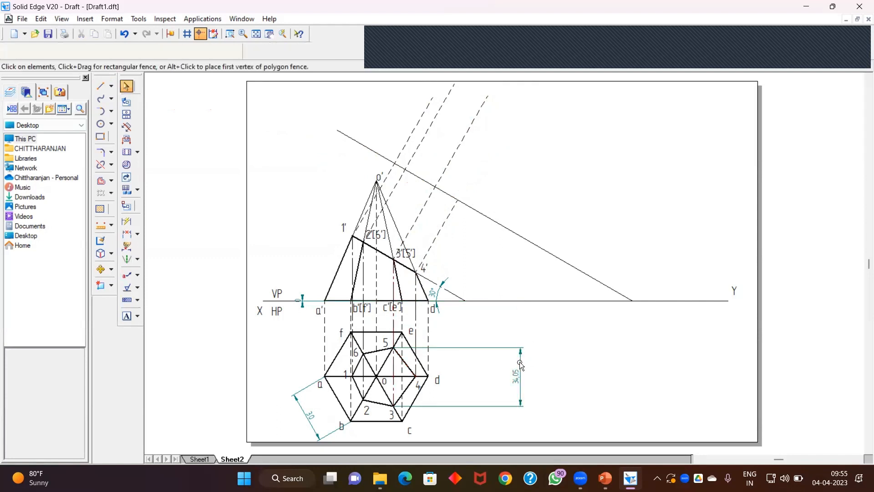
click(521, 364)
key(Delete)
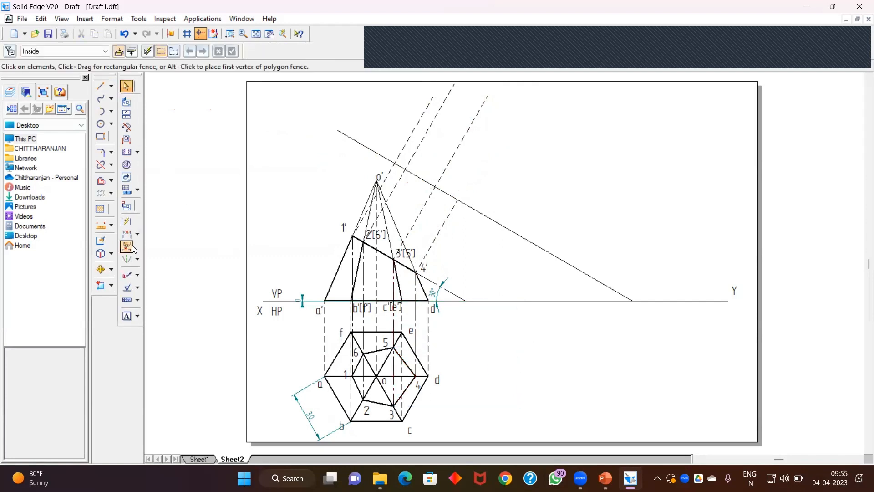
Step: Dimension the distance from the XY line to point 4 in the top view
click(127, 221)
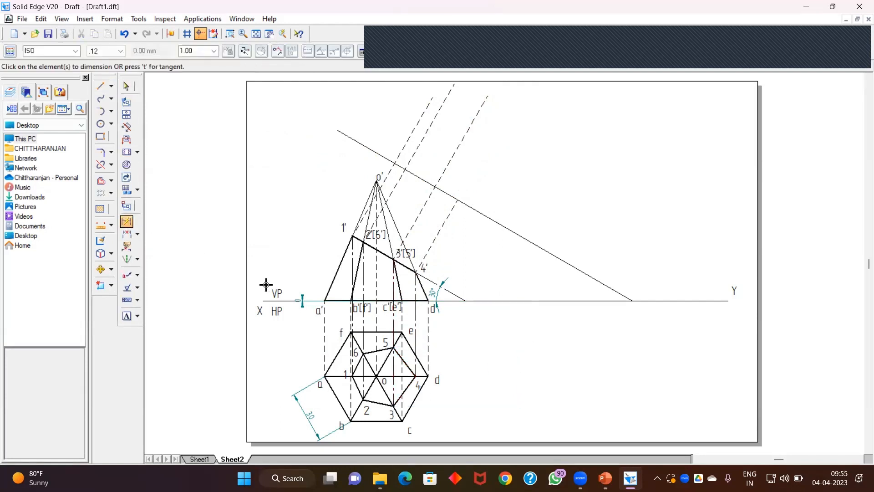
click(413, 301)
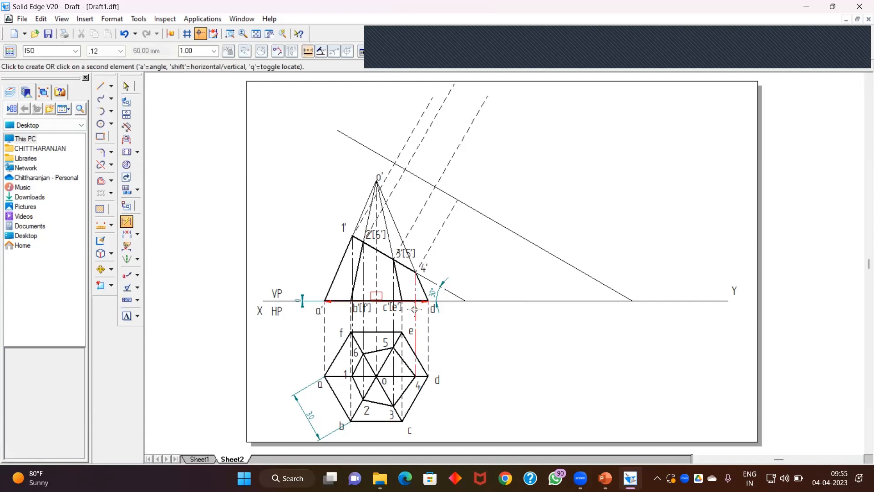
click(415, 376)
click(528, 376)
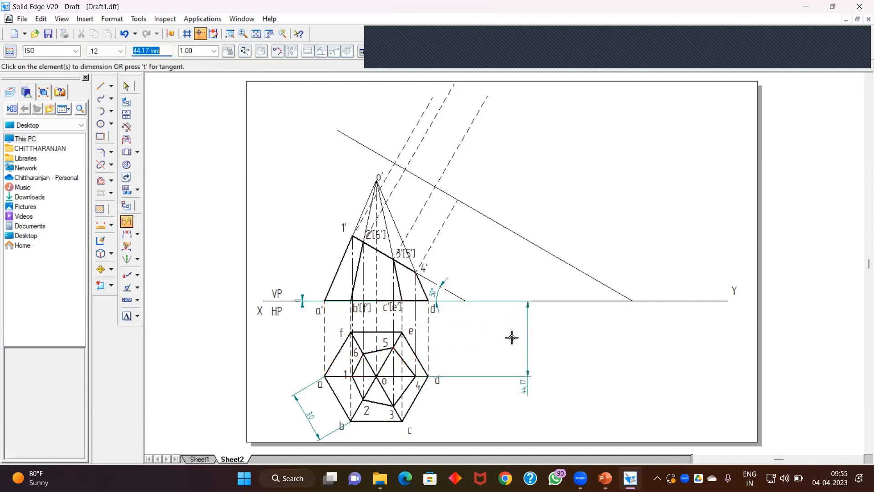
Step: Draw a 44.17 mm line at 60° along the next projector from the new reference line
click(105, 89)
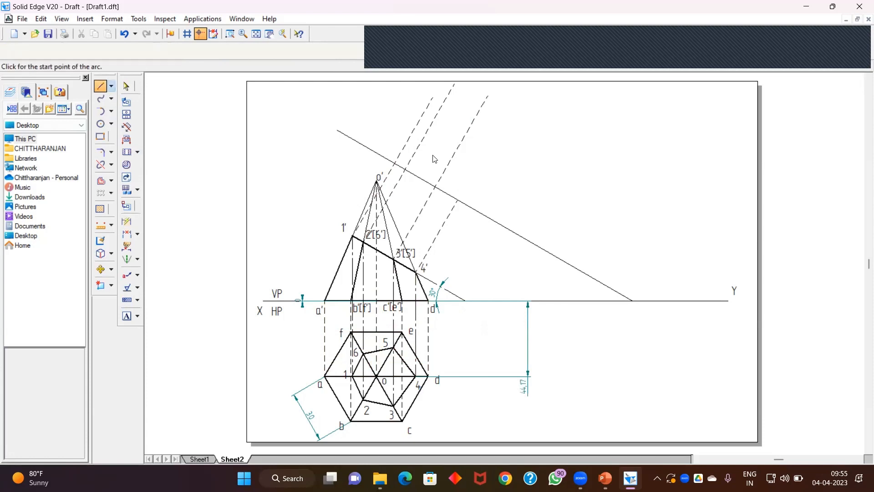
click(459, 200)
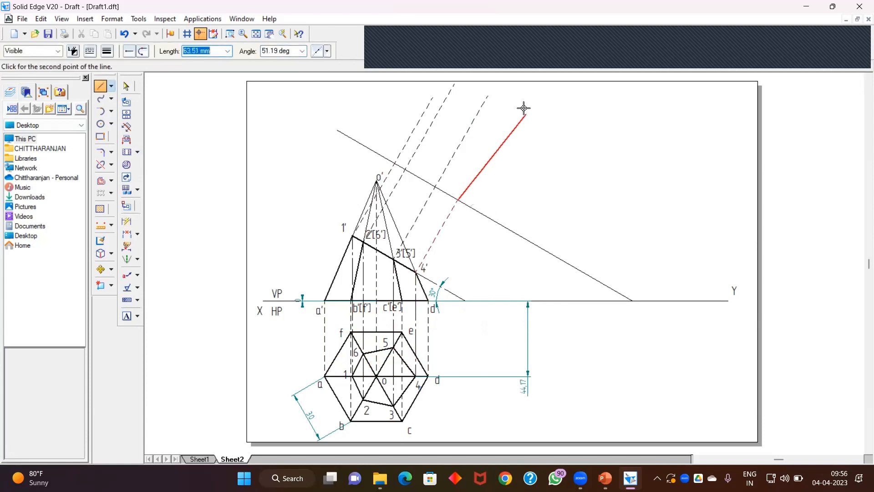
text(44.1)
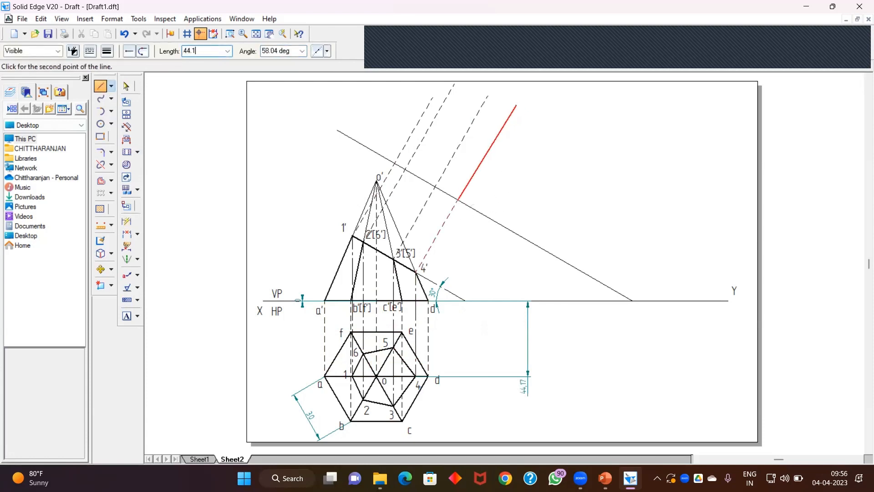
text(7)
key(Tab)
text(6)
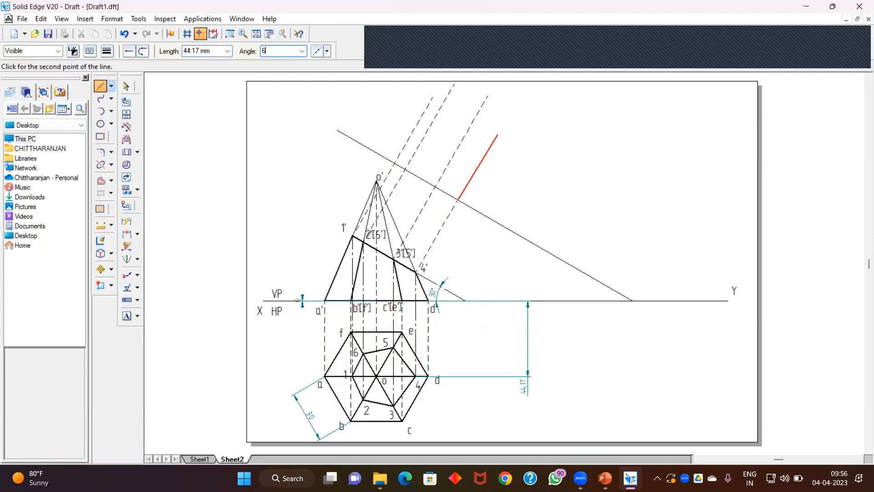
key(Return)
right_click(520, 280)
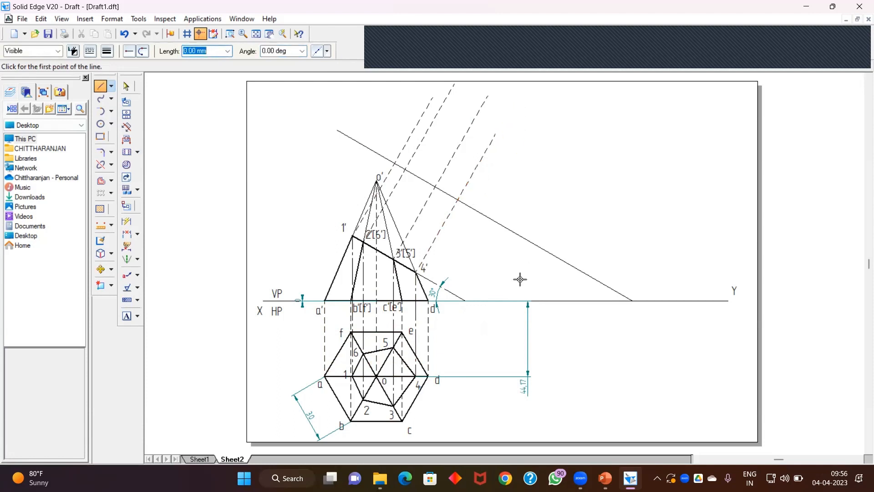
Step: Delete the 44.17 mm dimension beside the top view
click(127, 86)
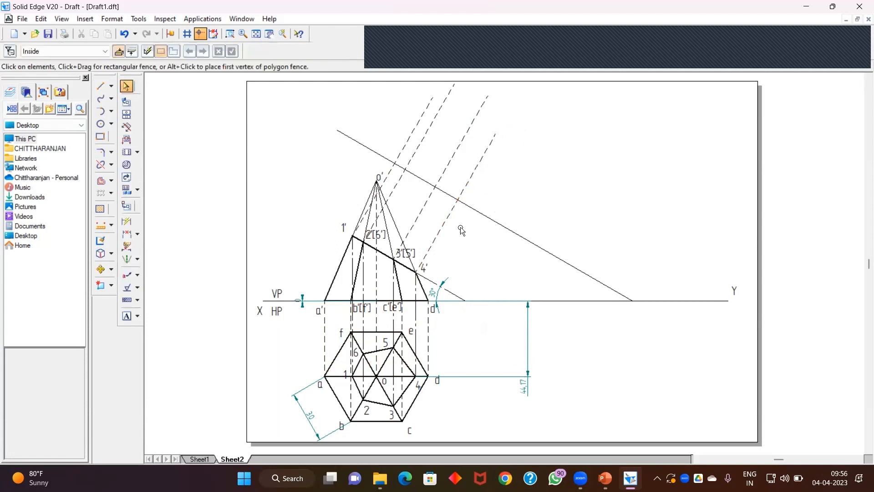
click(530, 341)
key(Delete)
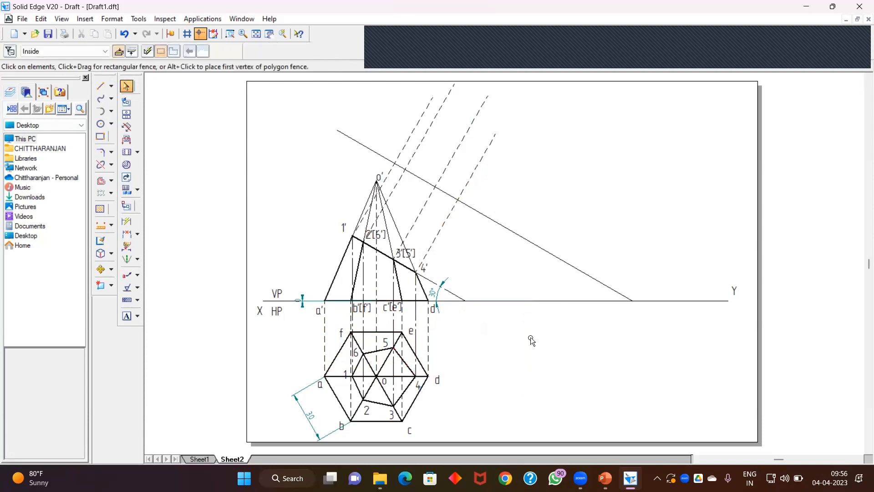
Step: Draw the true-shape hexagon through the six points plotted on the projectors
click(101, 86)
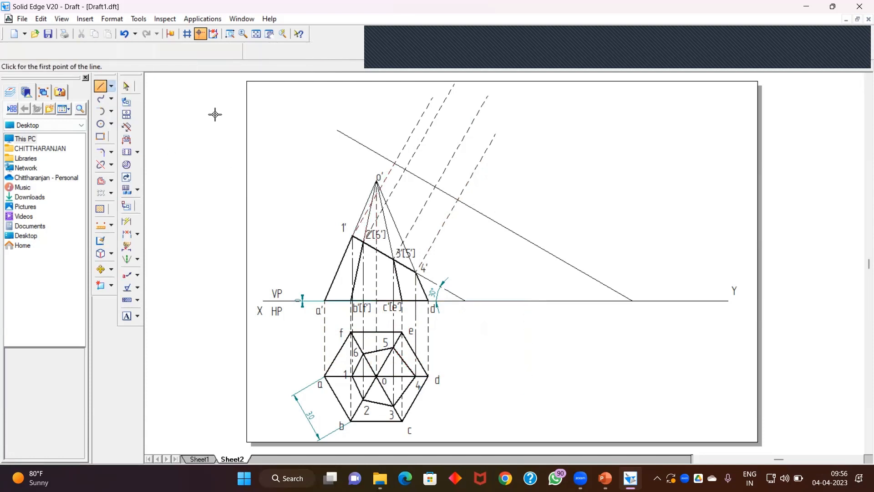
click(432, 98)
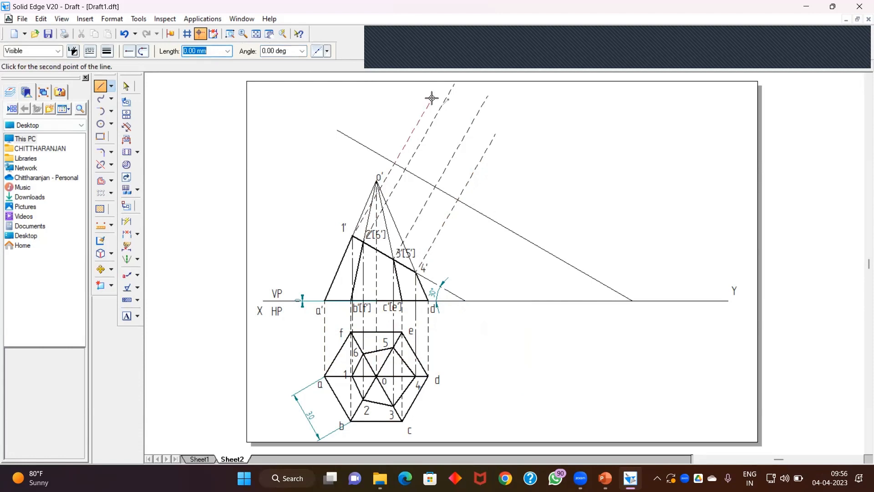
click(432, 123)
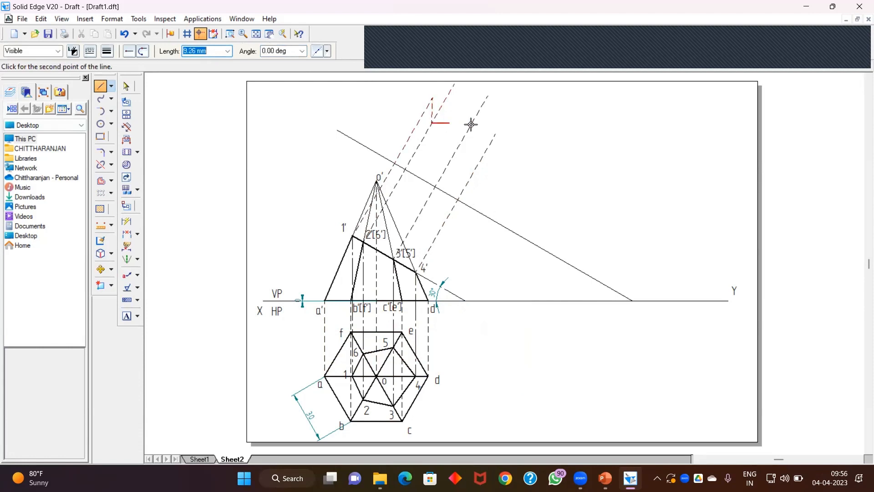
click(458, 146)
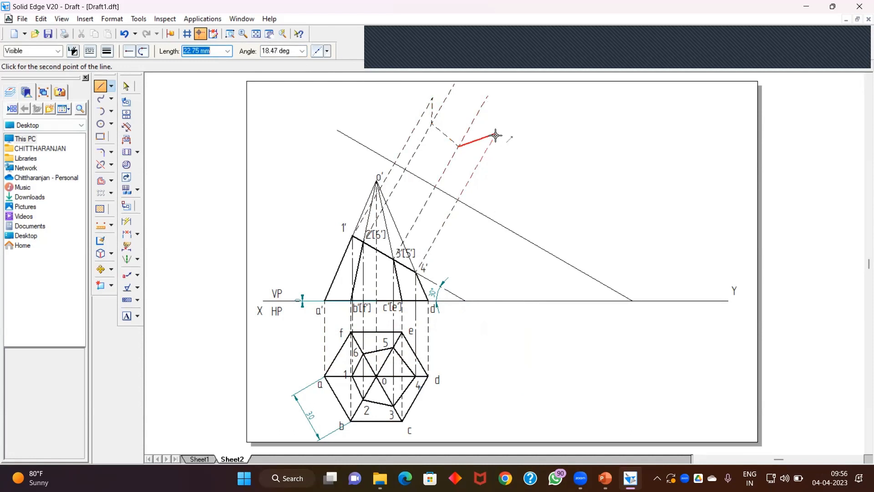
click(496, 136)
click(488, 97)
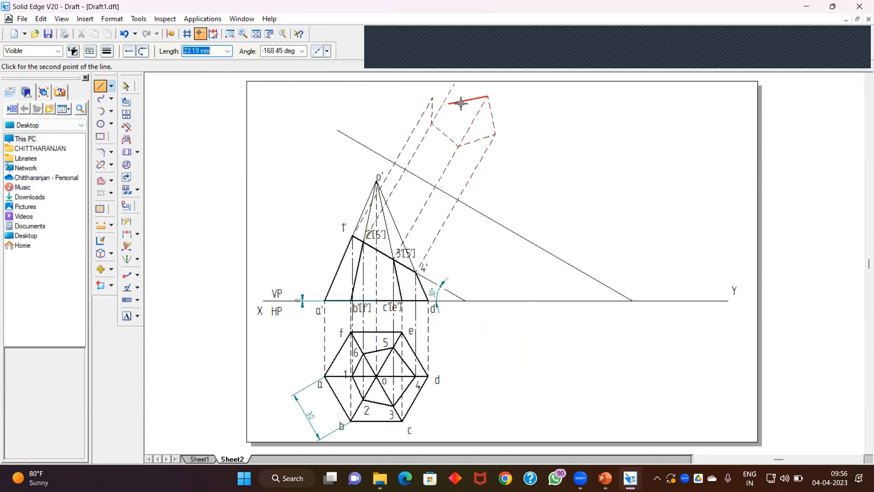
click(455, 84)
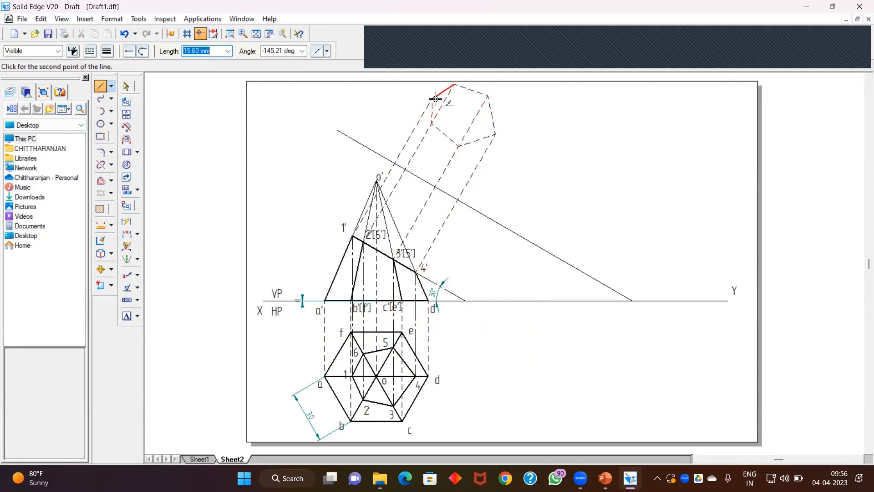
click(432, 98)
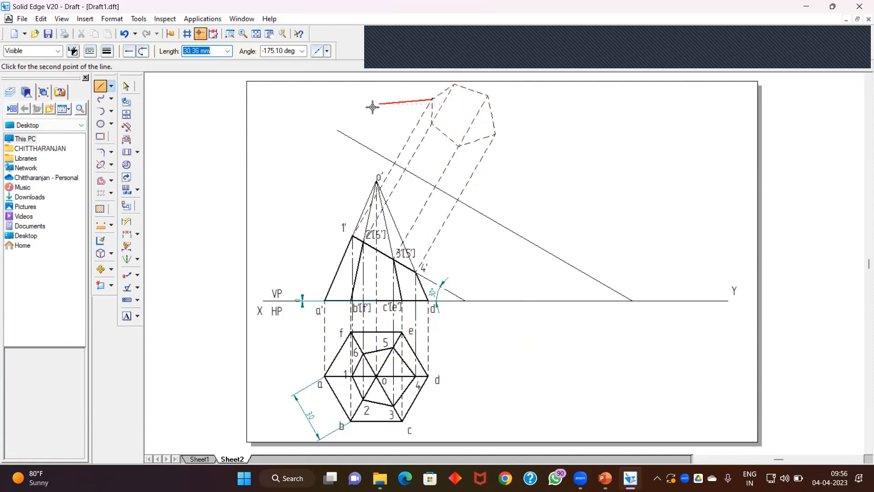
click(126, 86)
Step: Change the line width and style, then redraw the true-shape hexagon over the same six points
click(102, 86)
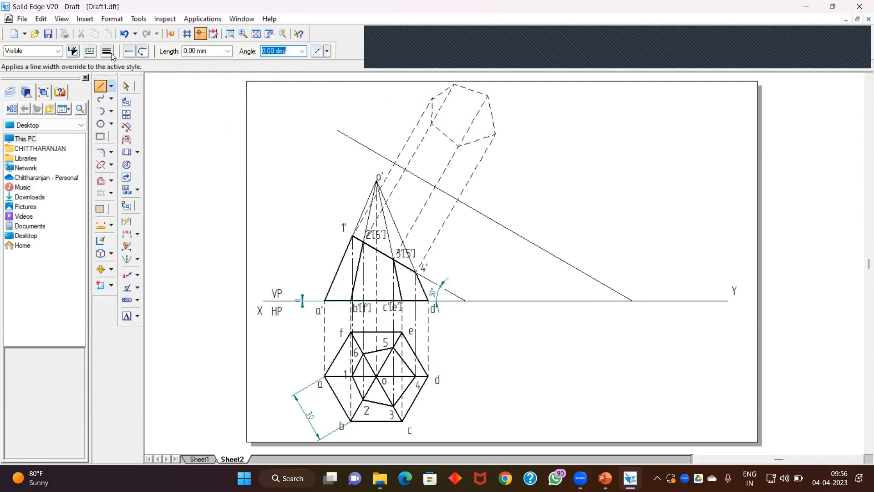
click(108, 51)
click(116, 94)
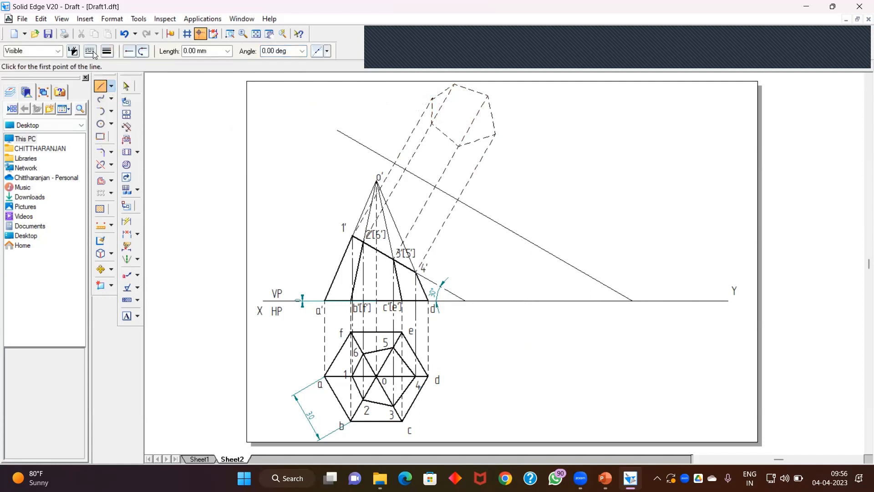
click(90, 51)
click(106, 72)
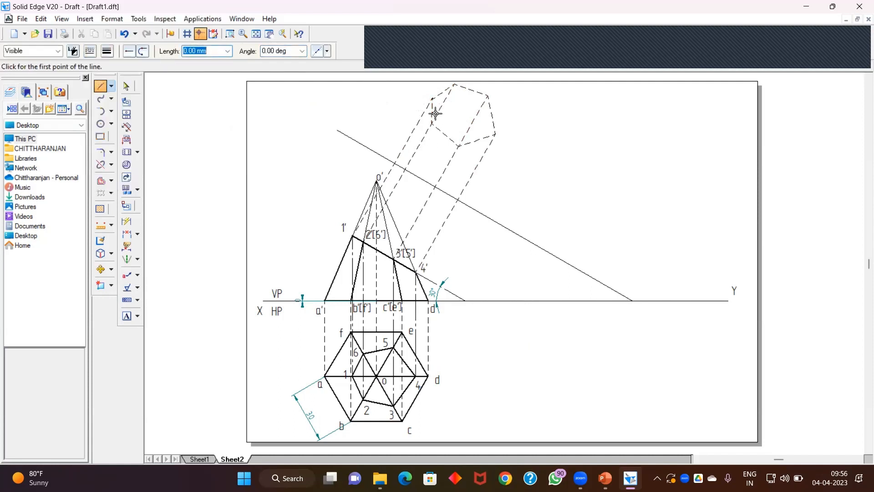
click(432, 98)
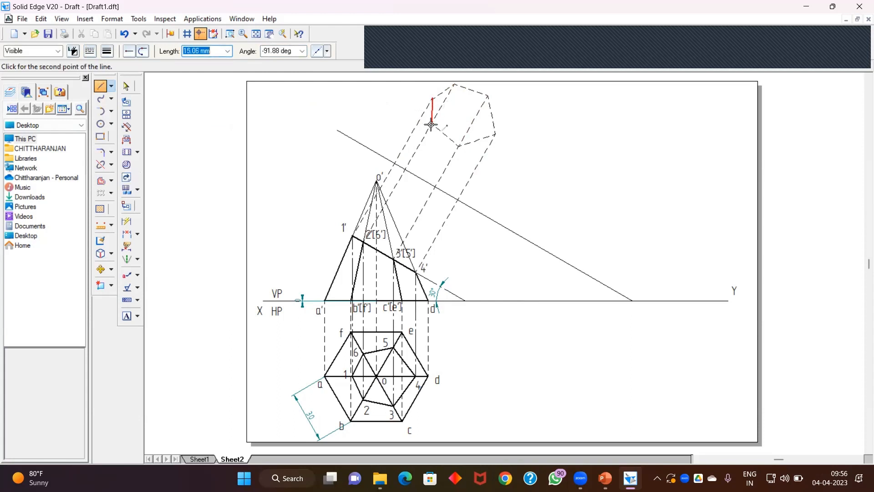
click(431, 124)
click(457, 147)
click(494, 133)
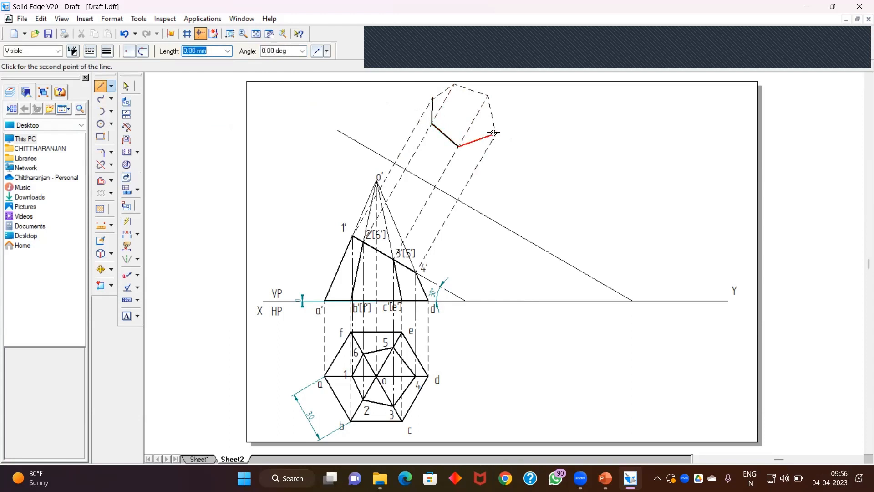
click(488, 96)
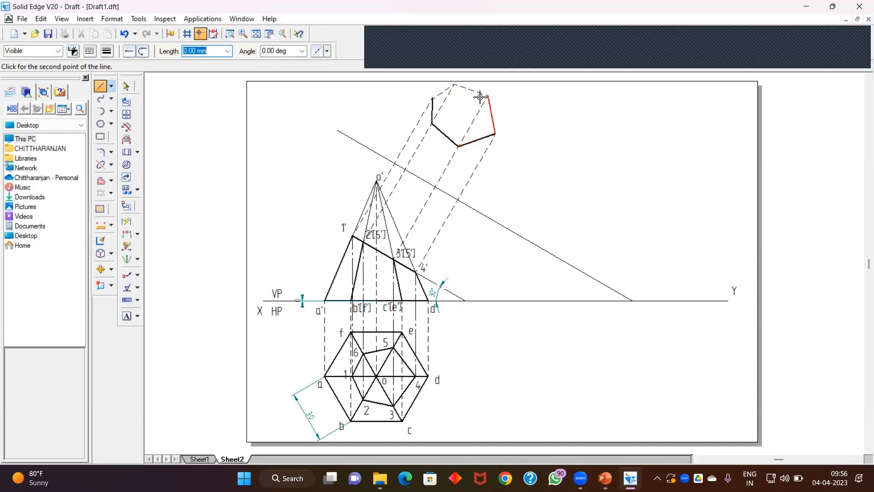
click(455, 84)
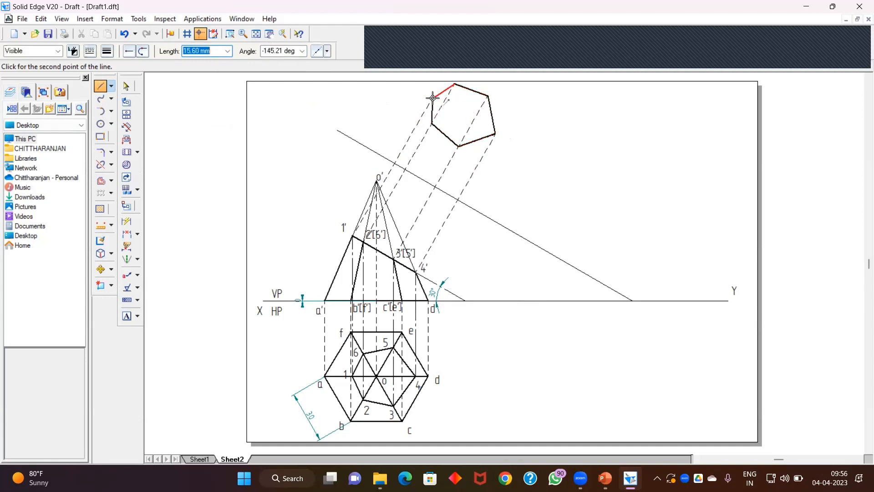
click(433, 98)
right_click(556, 146)
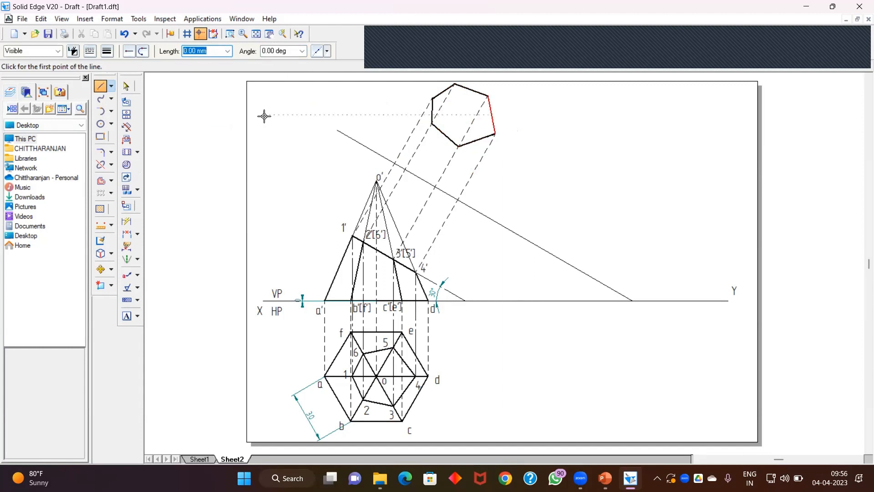
Step: Label the true-shape vertices 1'' to 6''
click(127, 85)
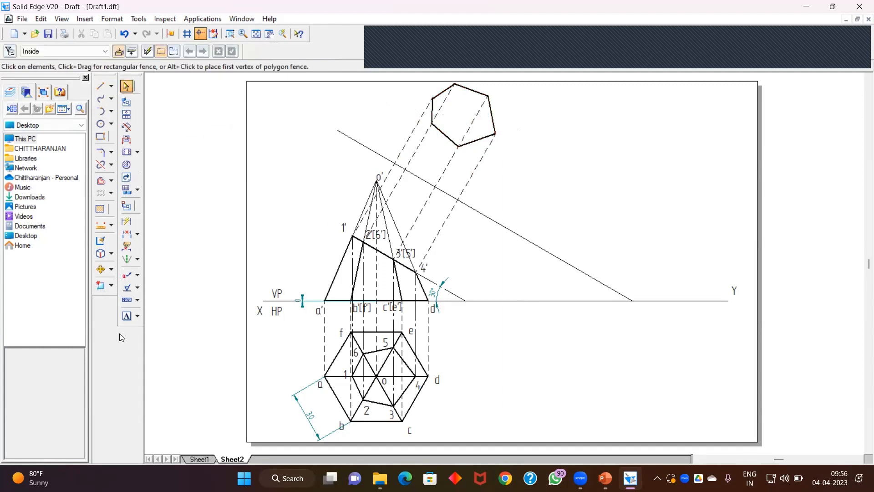
click(127, 316)
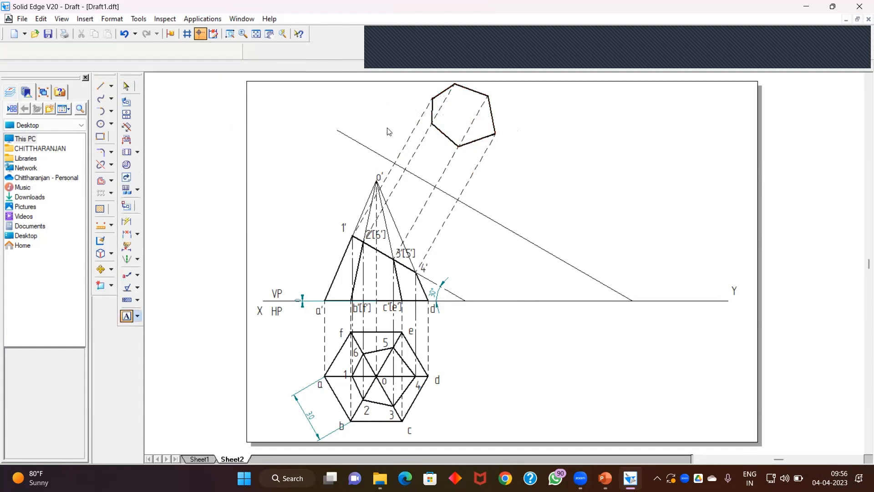
click(413, 88)
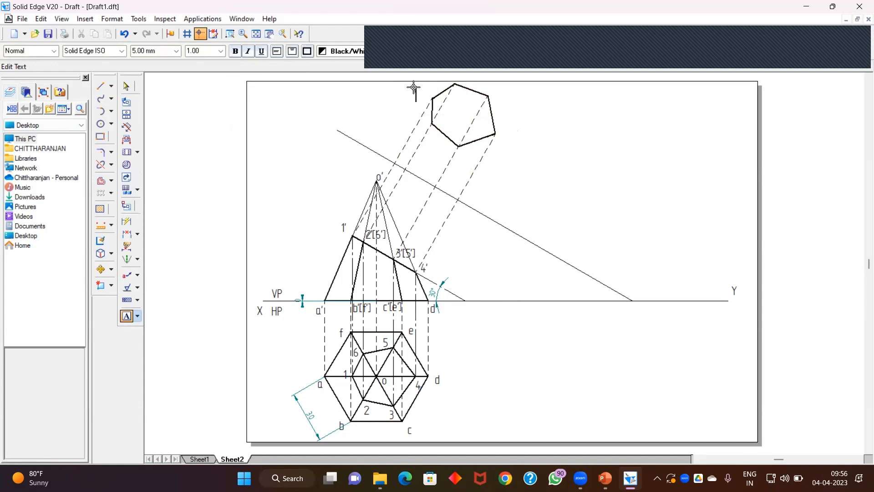
text(")
click(127, 316)
click(435, 102)
text(1)
click(436, 128)
click(435, 127)
text(2")
click(459, 148)
click(459, 147)
text(3)
click(506, 131)
text(4')
click(502, 101)
text(5")
click(456, 92)
text(6'')
click(130, 84)
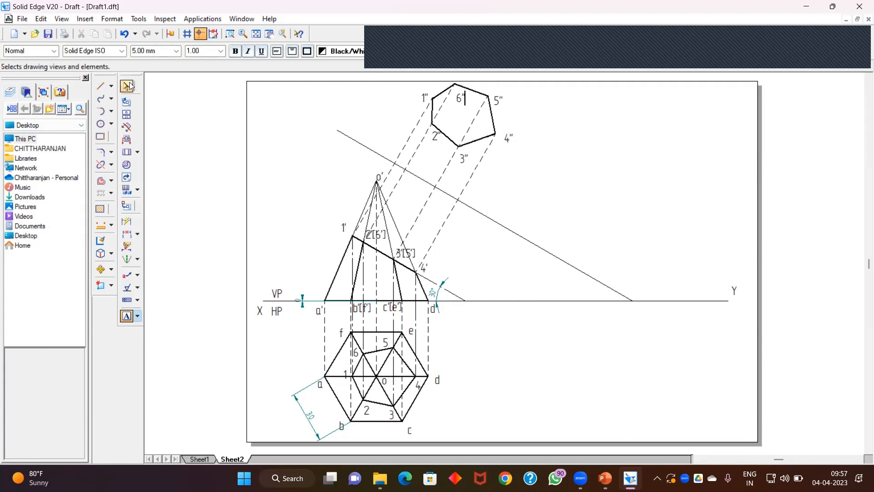
Step: Dimension the angle between the new reference line and the XY line
click(105, 98)
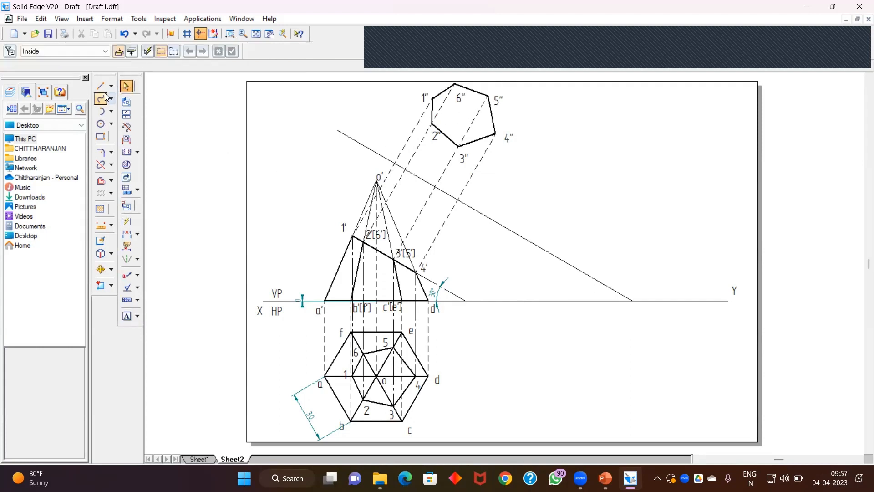
click(139, 235)
click(182, 249)
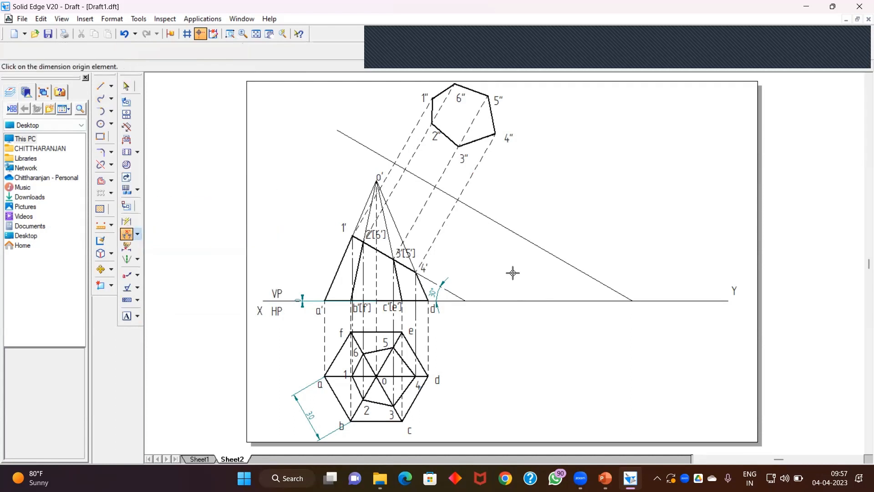
click(554, 259)
click(552, 301)
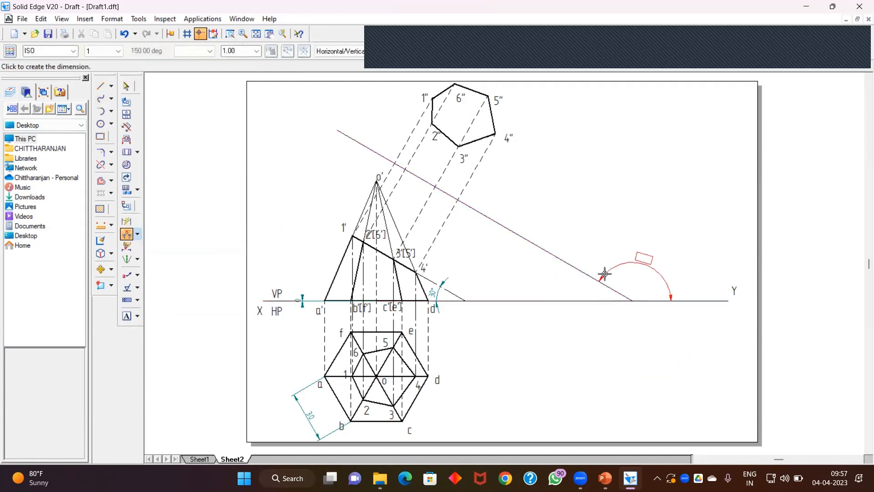
click(563, 279)
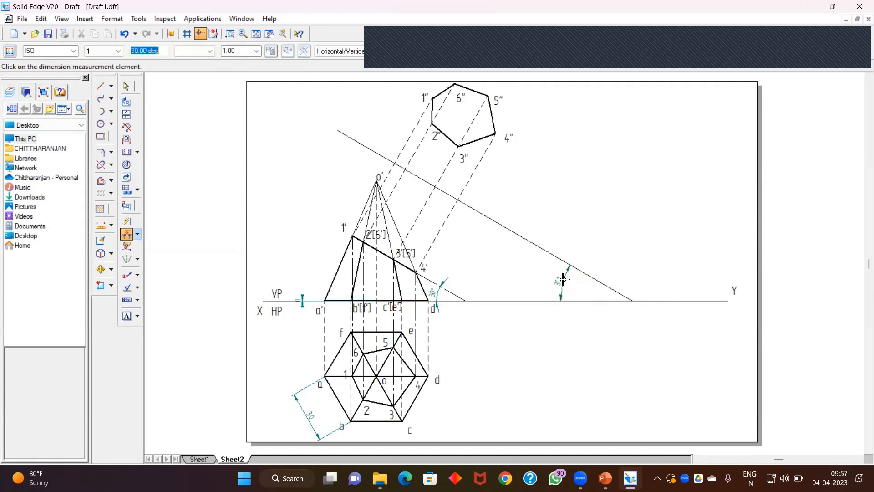
click(130, 88)
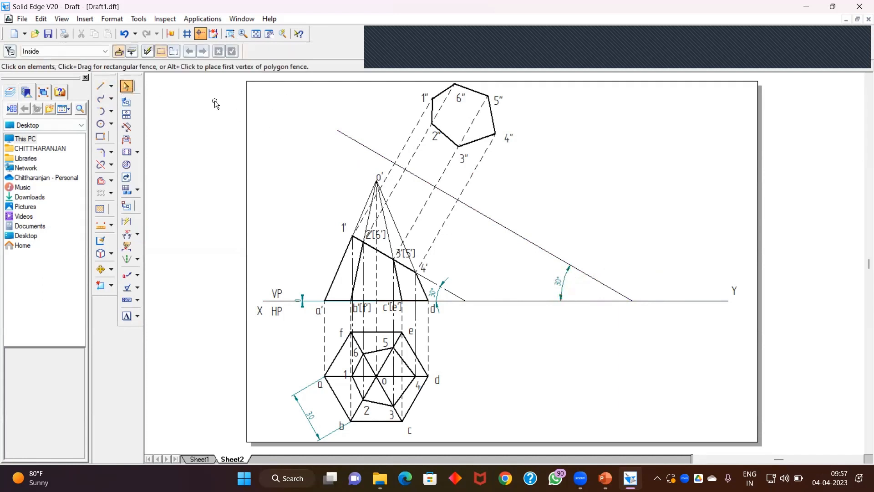